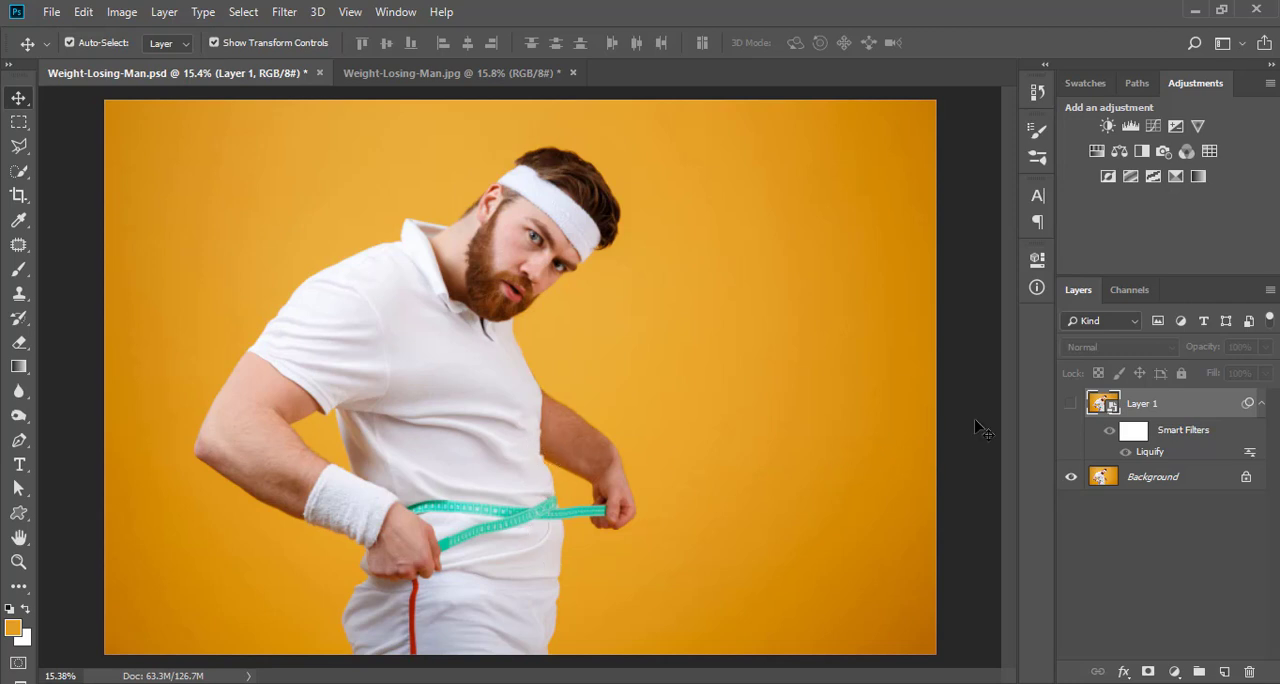
- Turn on the visibility of Layer 1 in Weight-Losing-Man.psd and switch to the Weight-Losing-Man.jpg document
click(1064, 405)
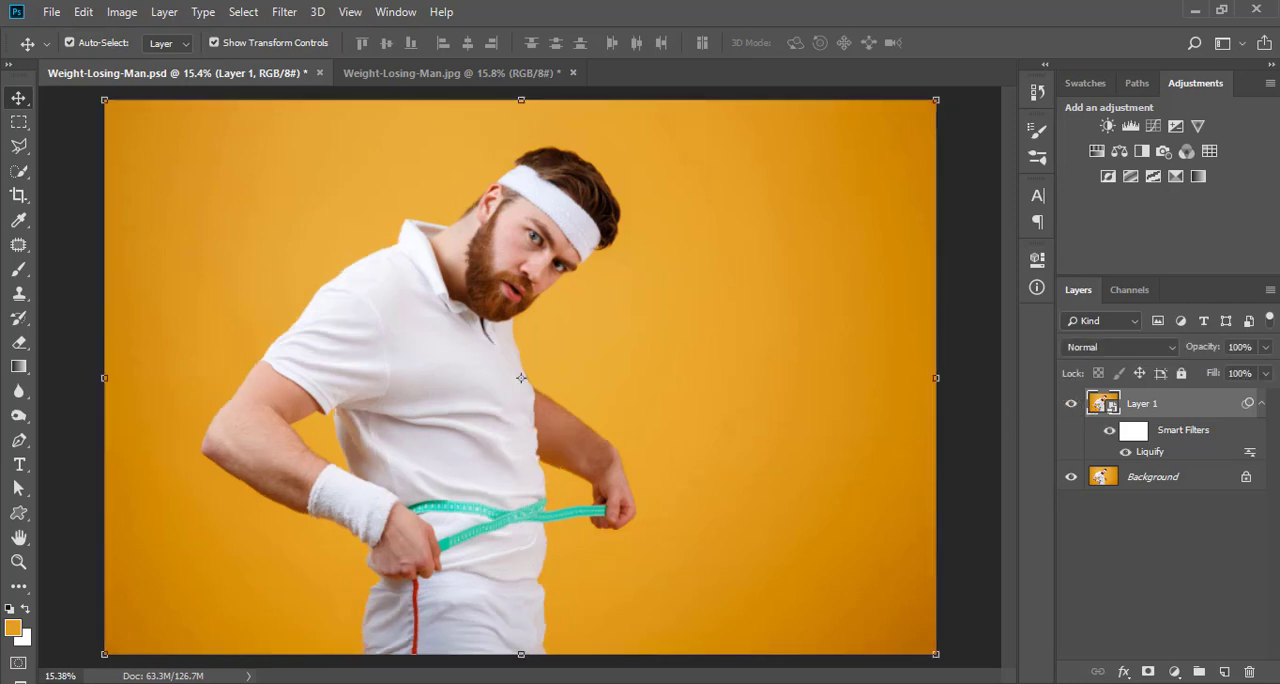
click(402, 74)
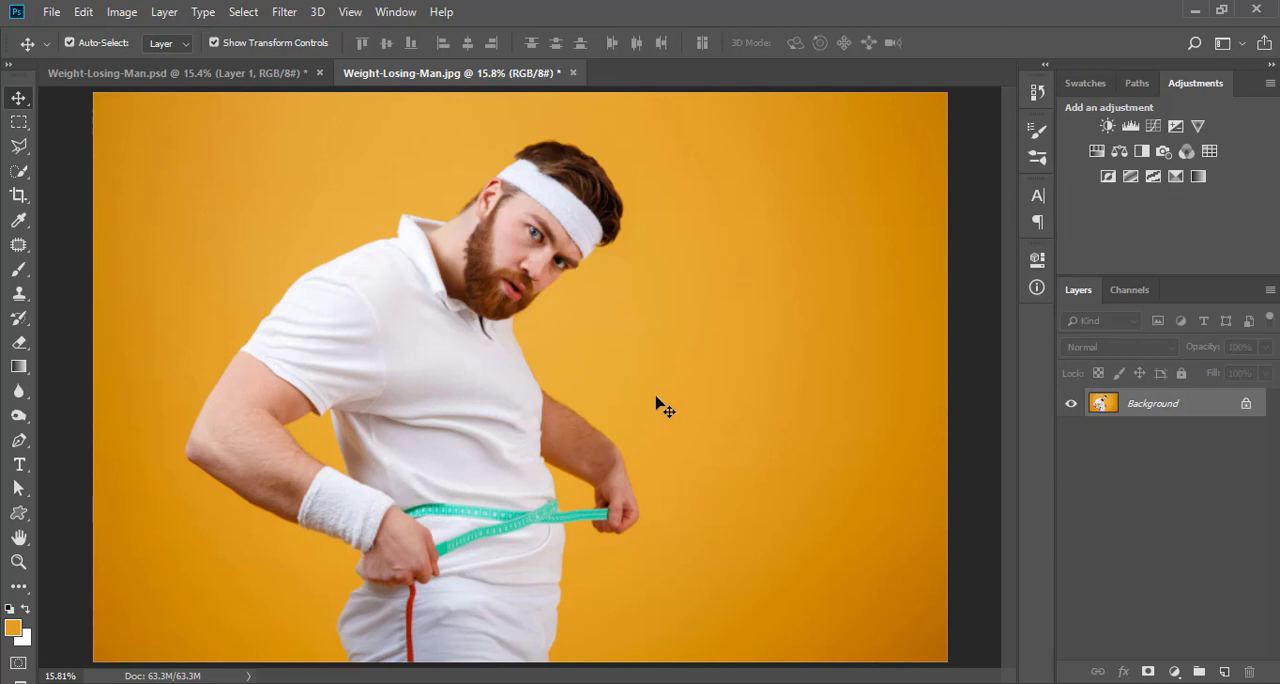
- Duplicate the Background layer and convert the copy into a smart object for smart filters
key(ctrl+j)
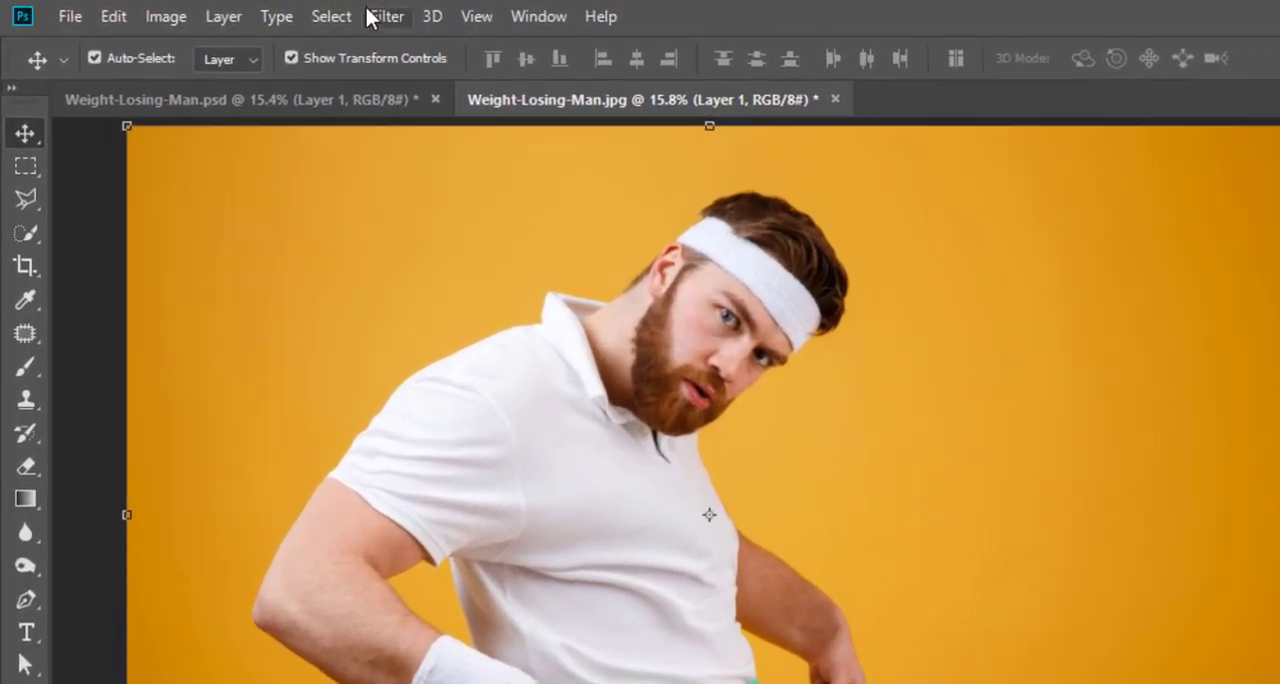
click(370, 12)
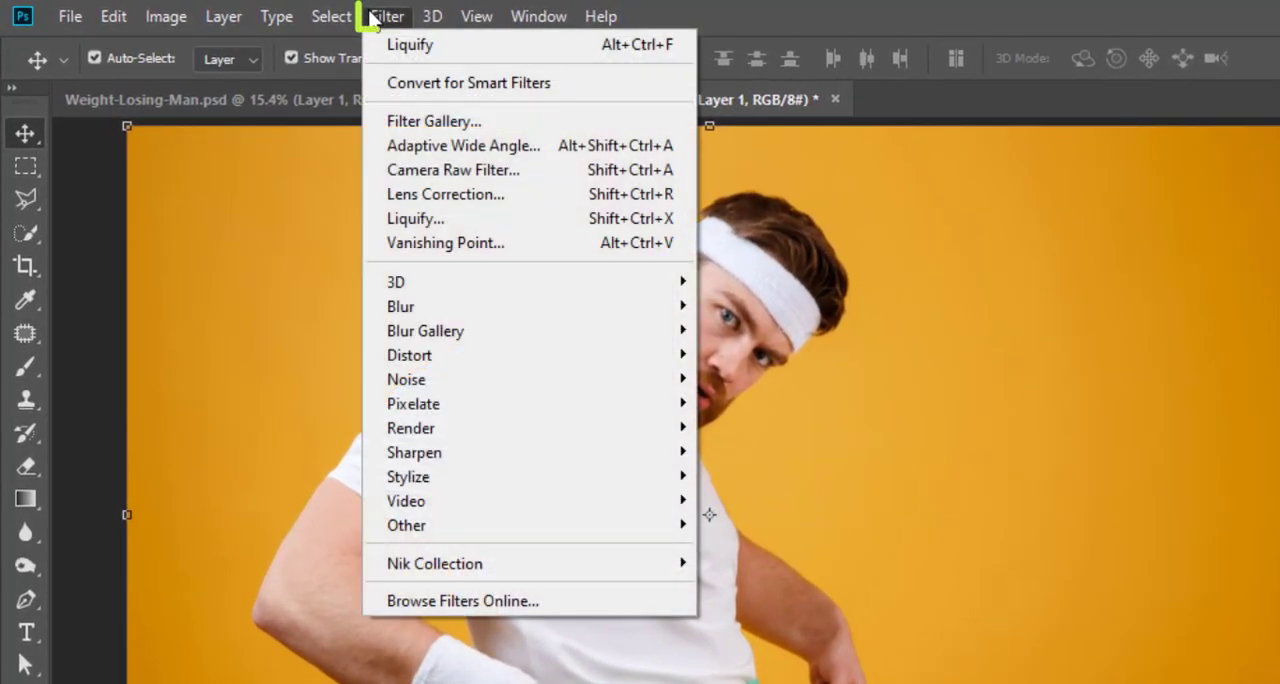
click(427, 88)
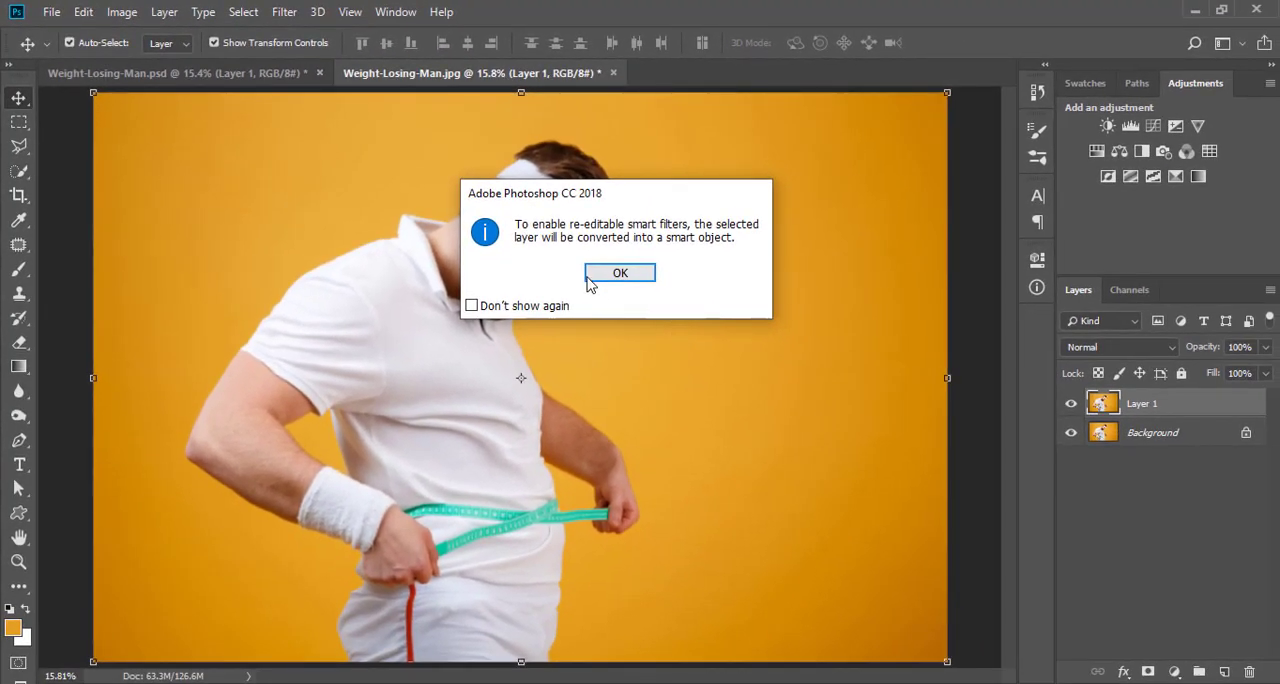
click(592, 278)
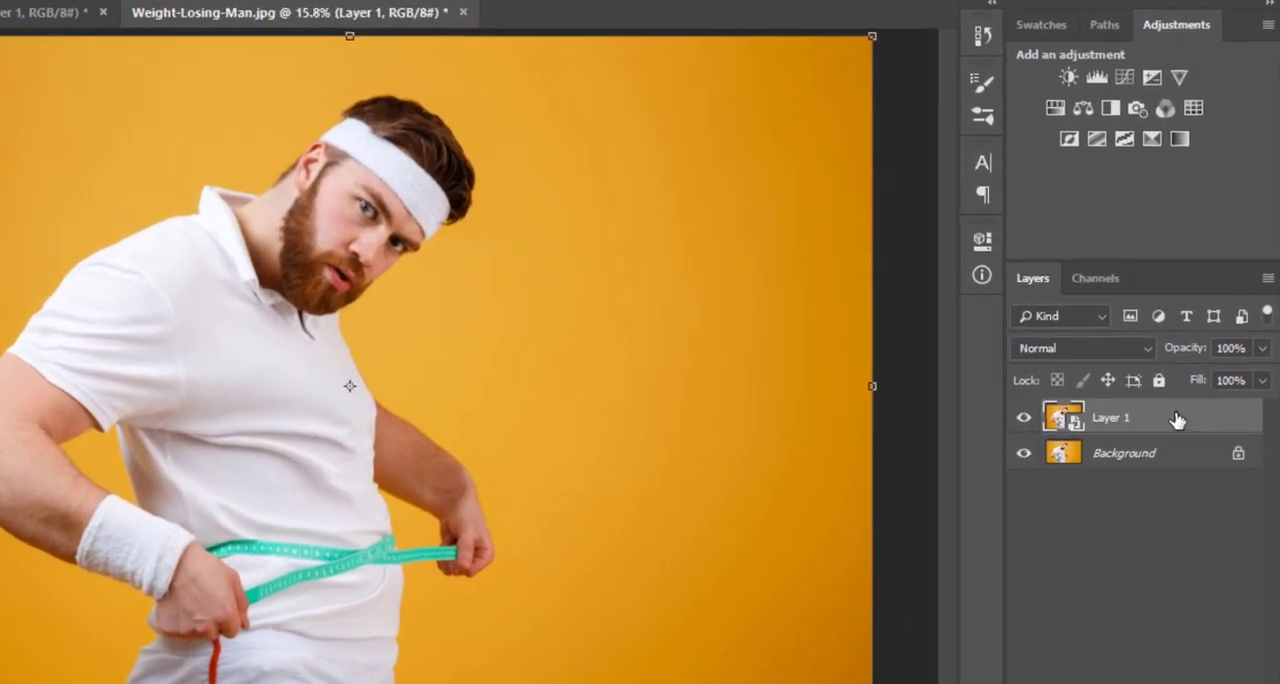
right_click(1219, 404)
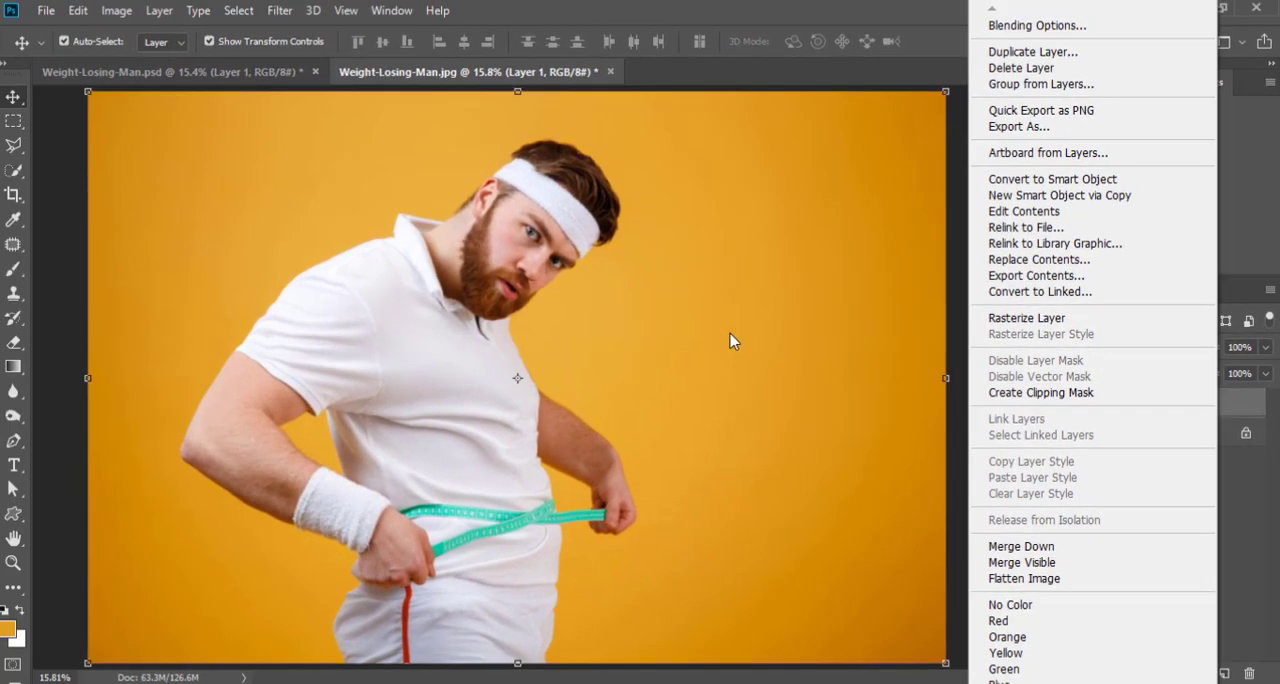
click(761, 279)
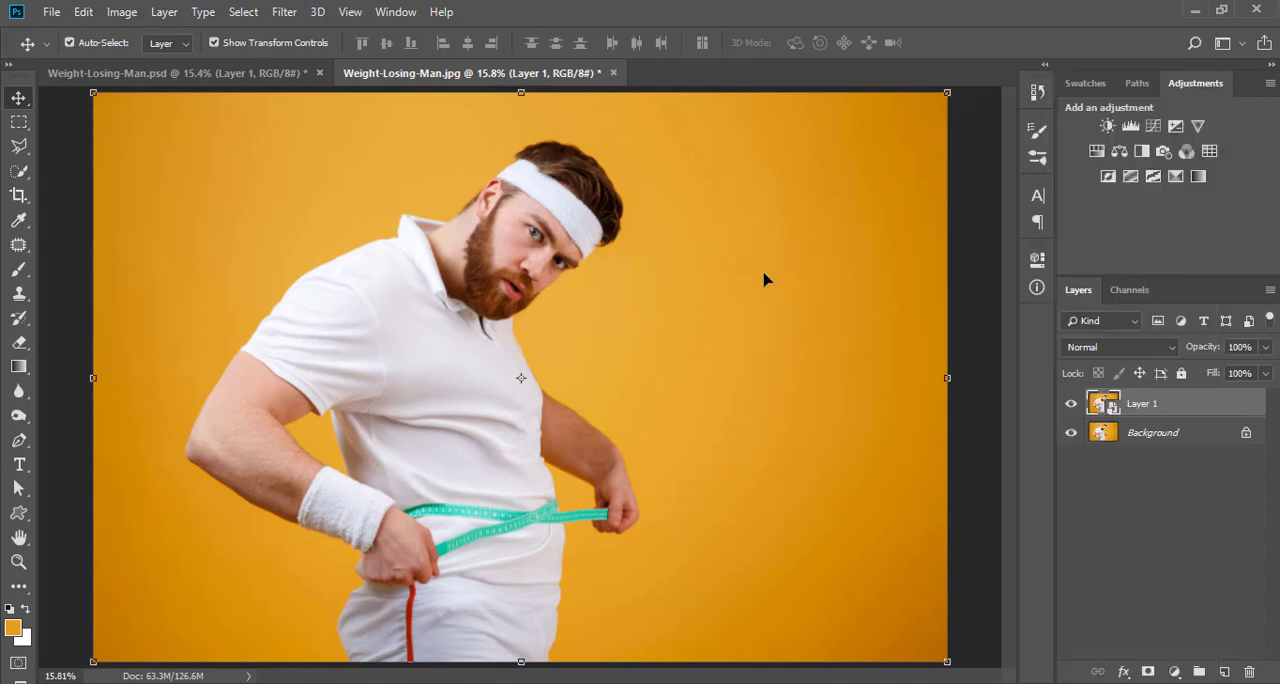
click(24, 124)
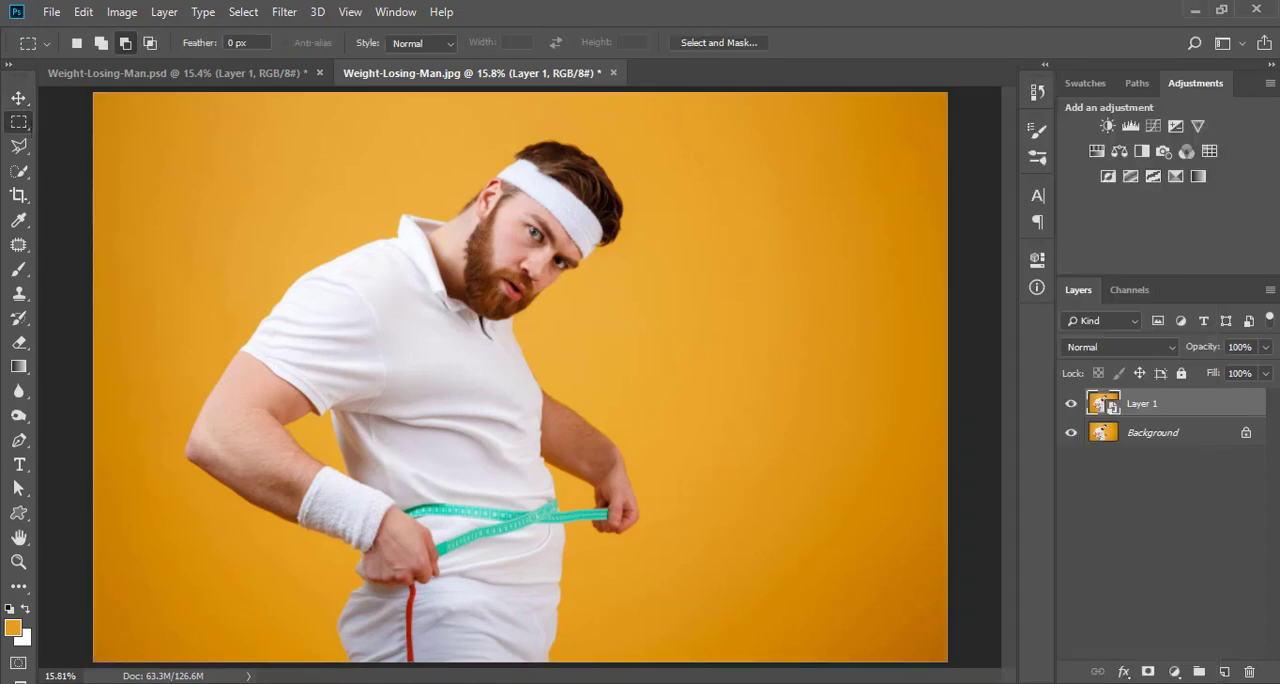
right_click(988, 257)
right_click(706, 295)
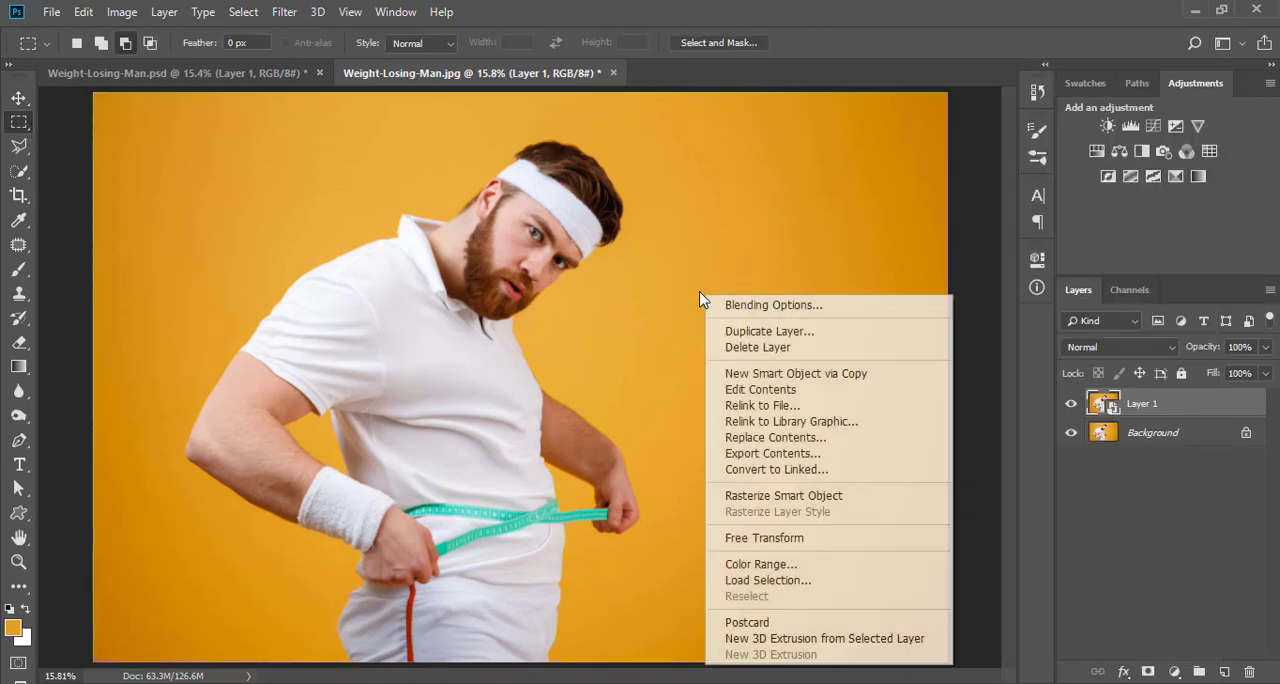
click(728, 205)
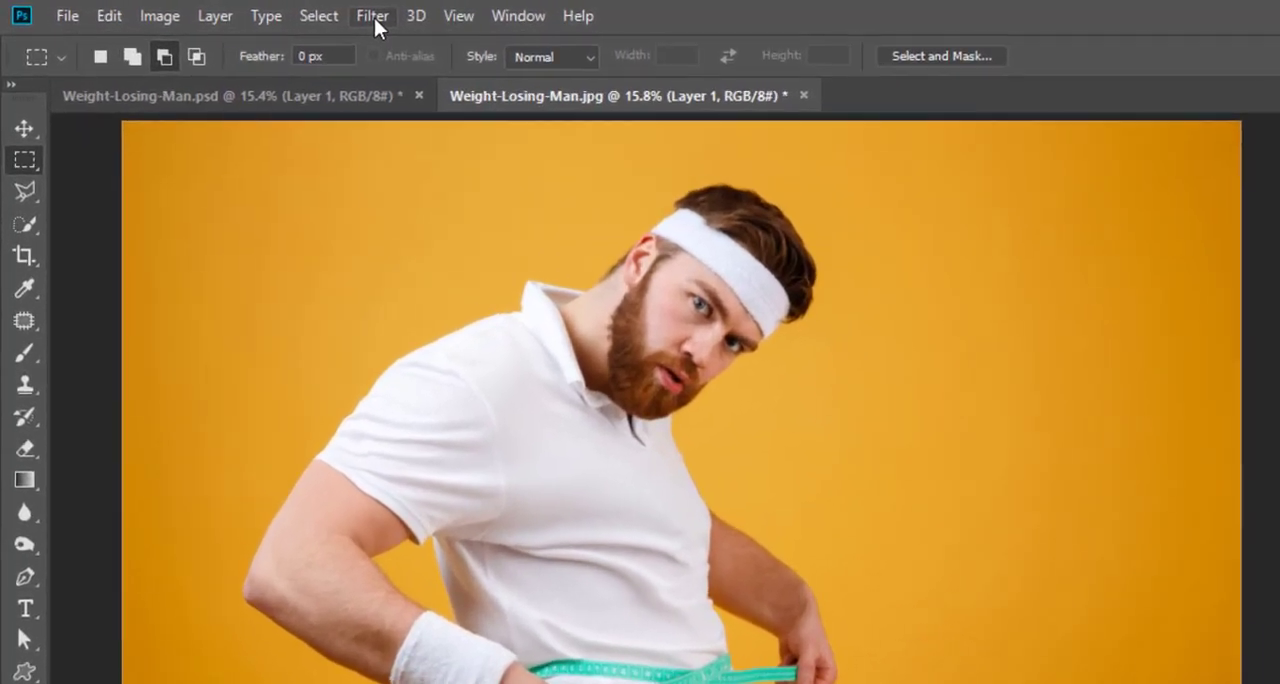
- Open the Liquify filter for Layer 1 and choose the Forward Warp tool
click(285, 12)
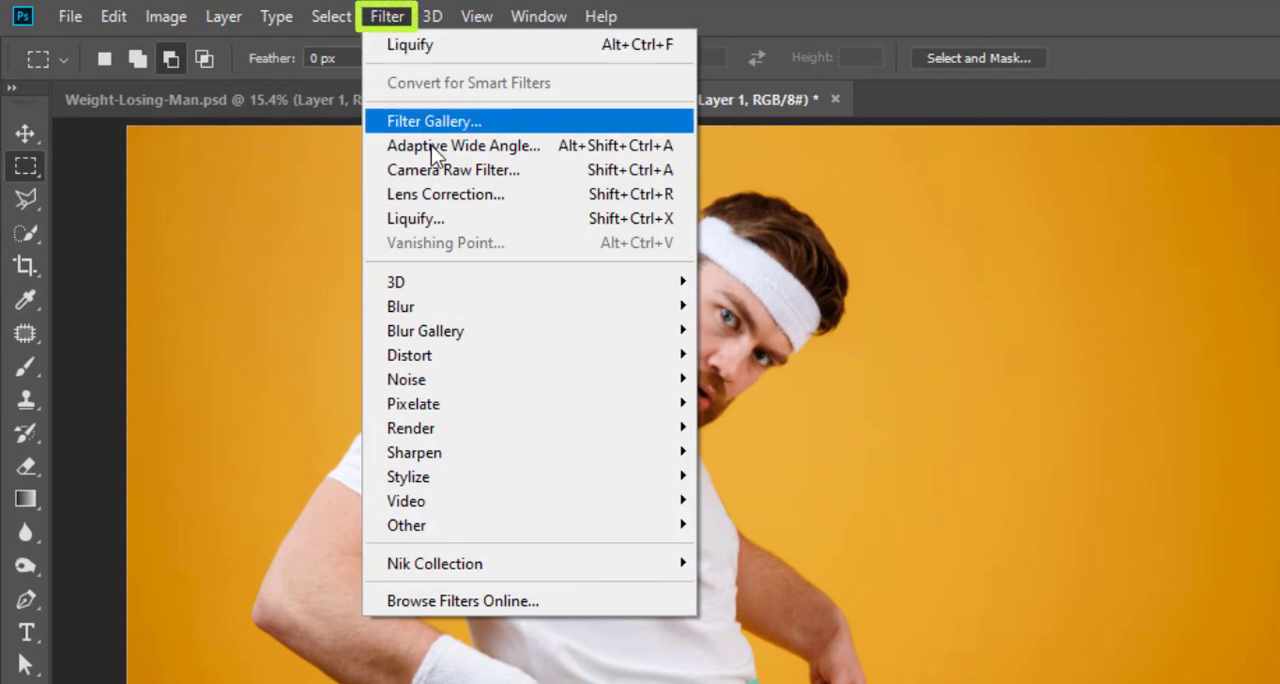
click(430, 220)
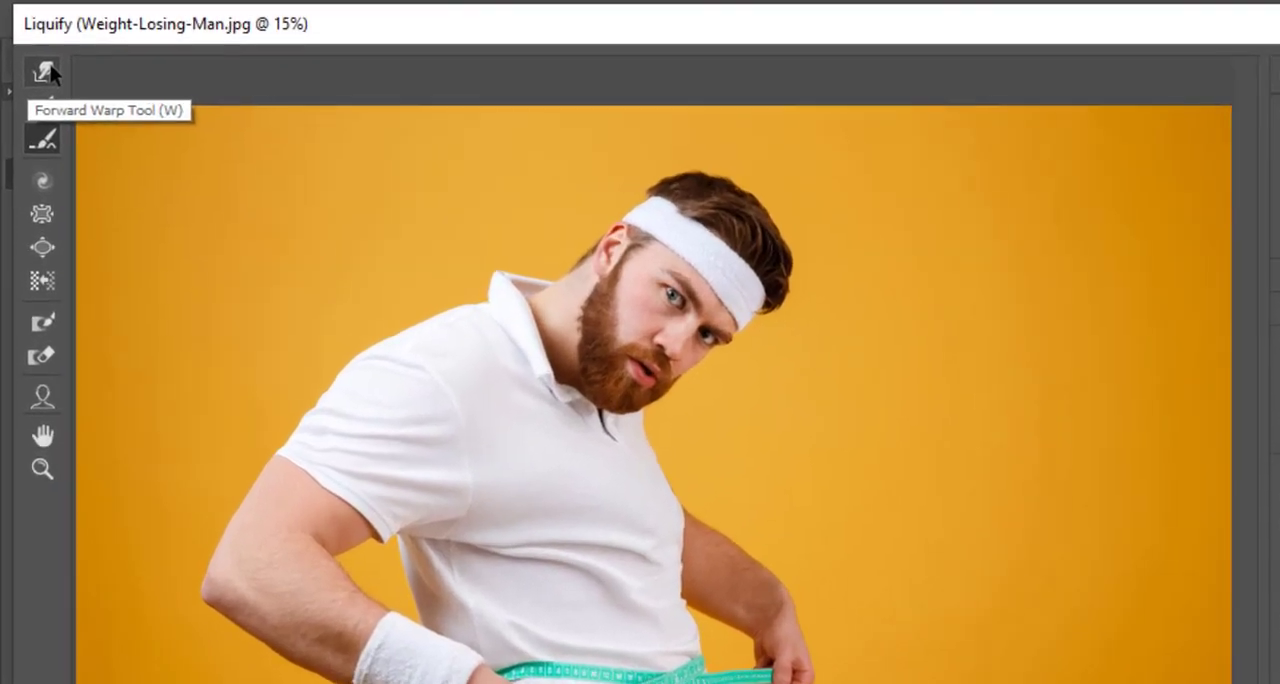
click(37, 49)
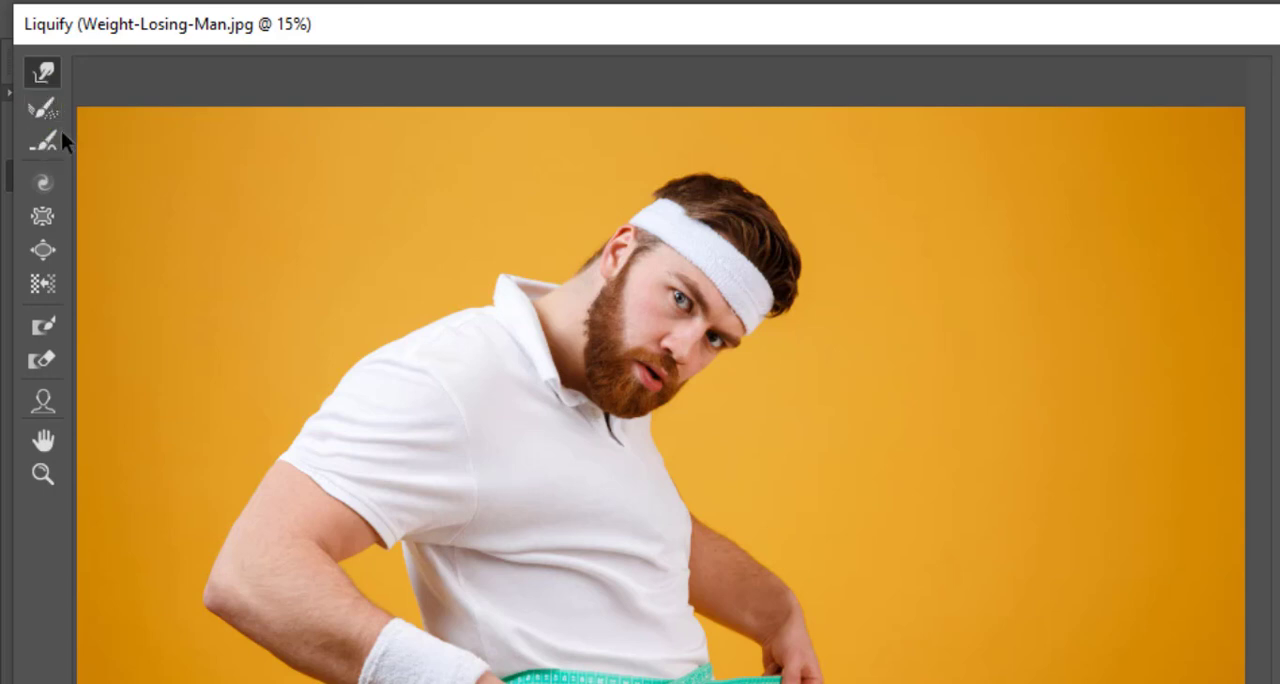
click(55, 139)
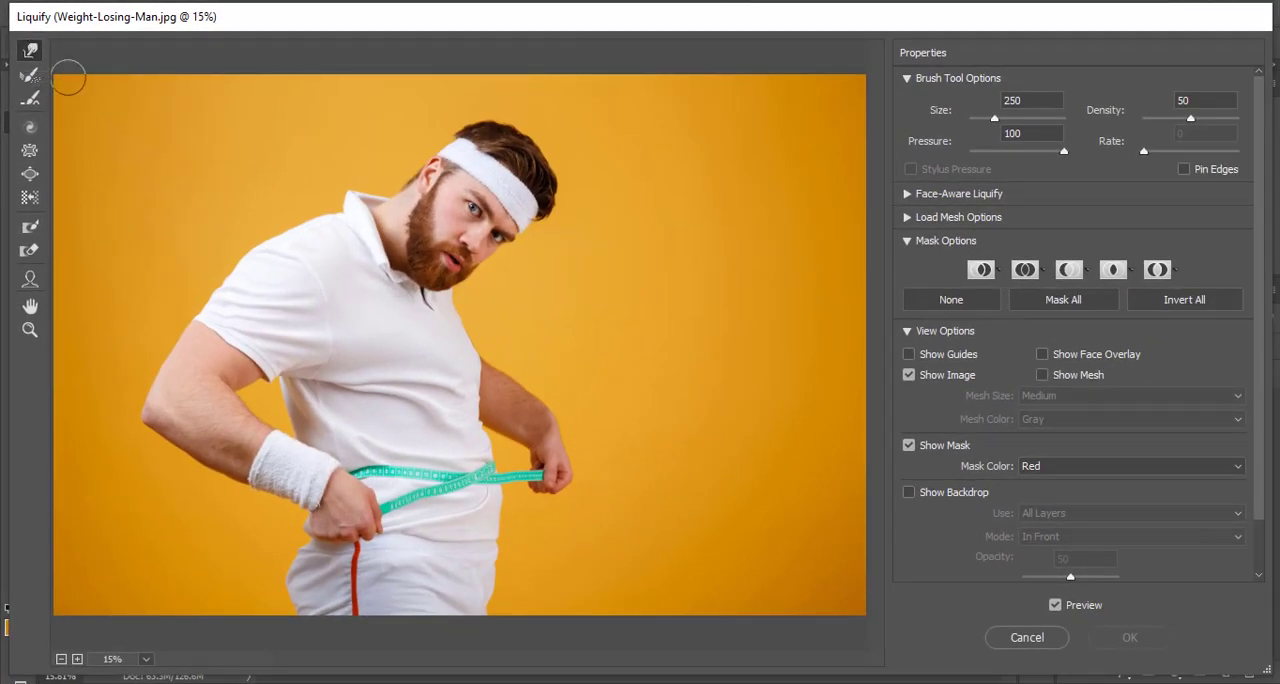
click(31, 50)
click(30, 330)
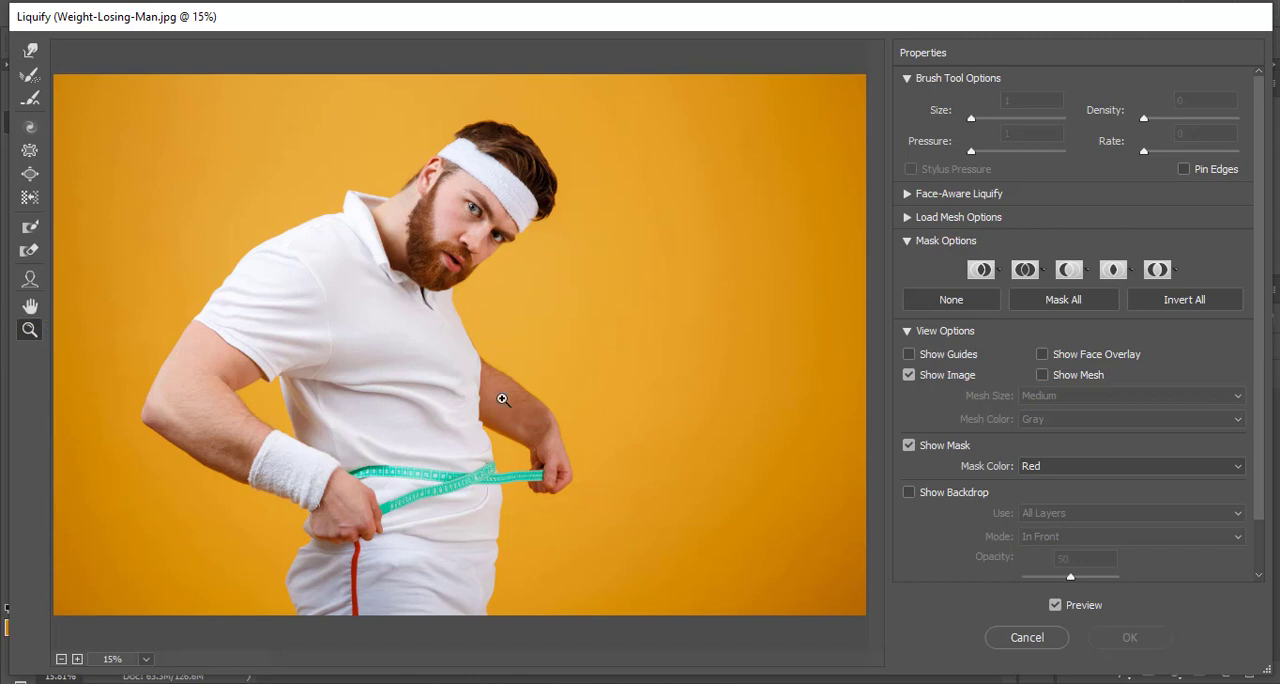
click(461, 454)
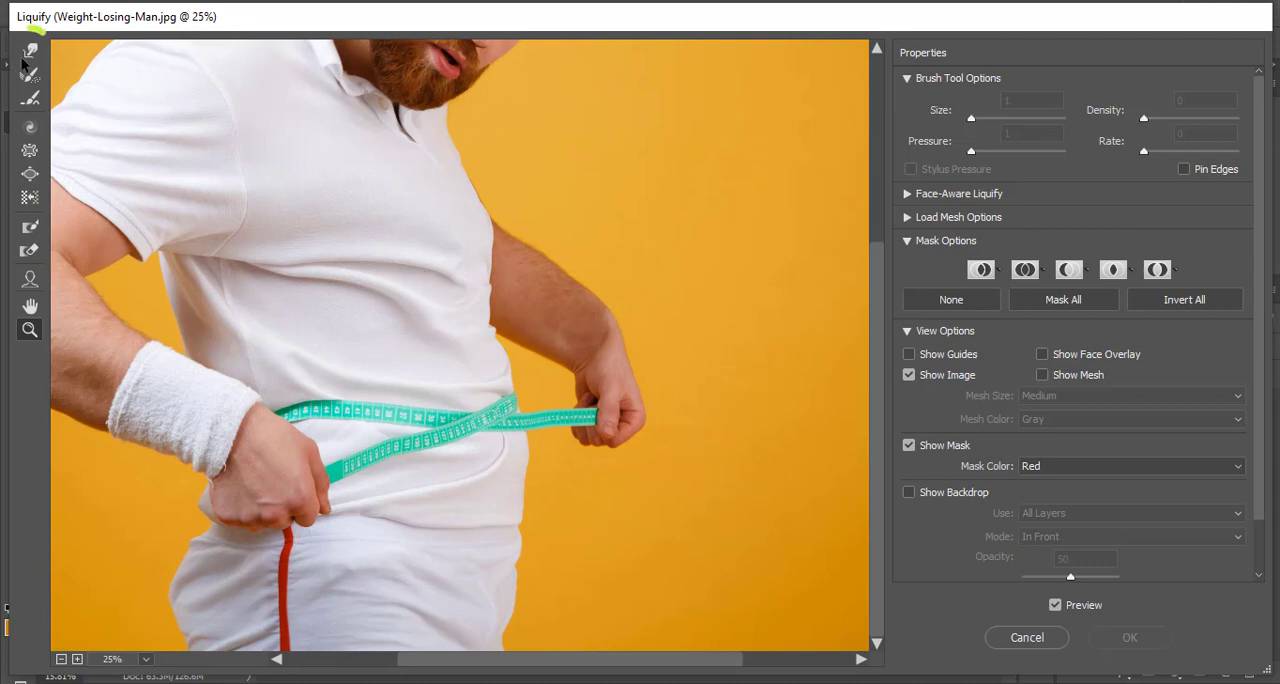
click(30, 50)
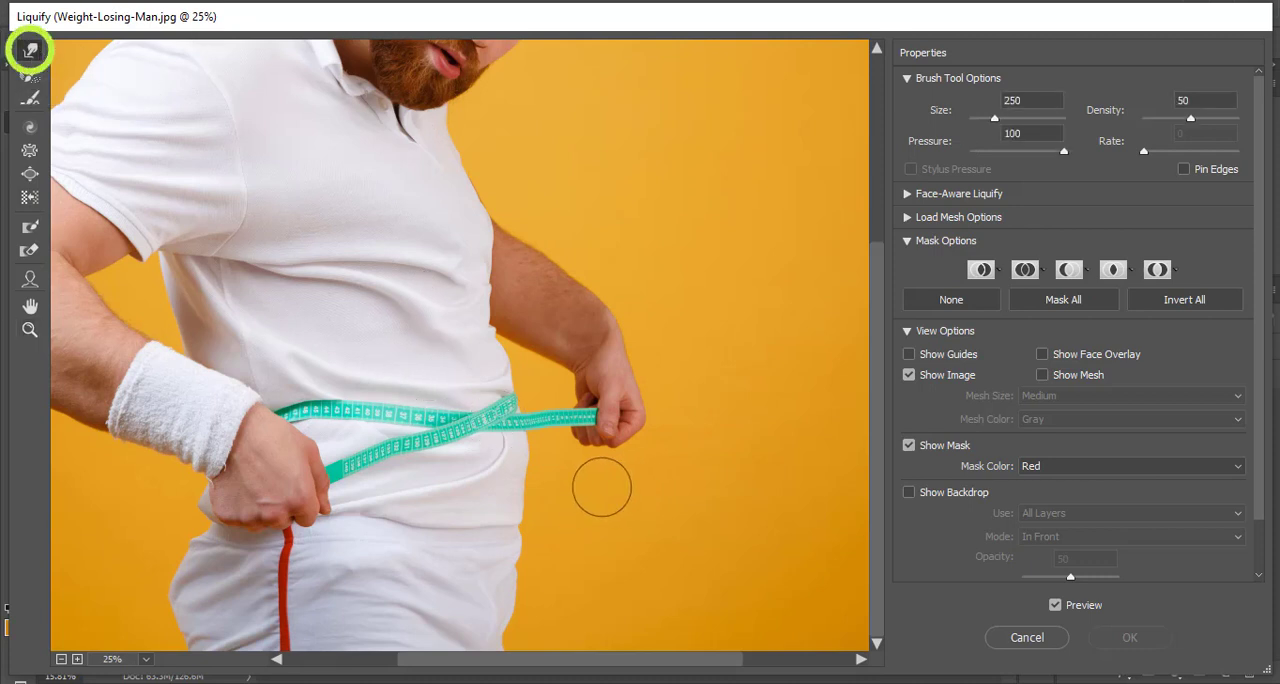
- Try pushing the front edge of the man's belly, waist and hip inward with the Forward Warp tool at brush size 250
drag(566, 476, 446, 468)
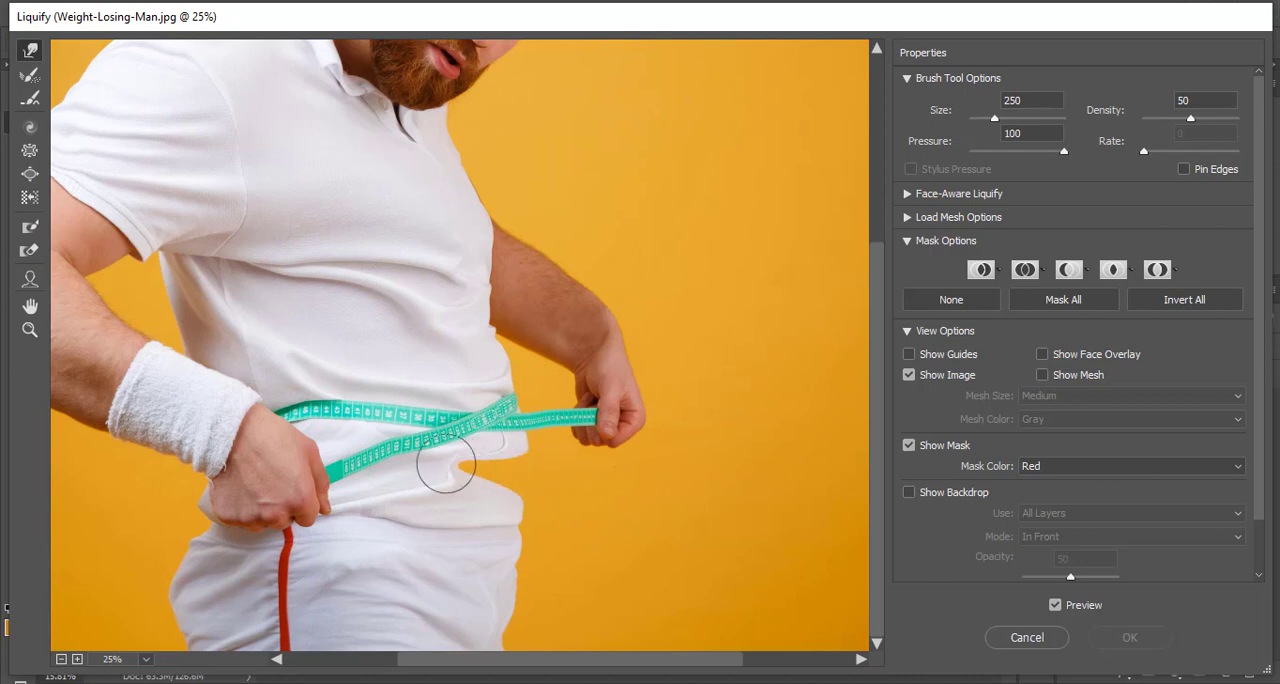
drag(587, 398, 437, 384)
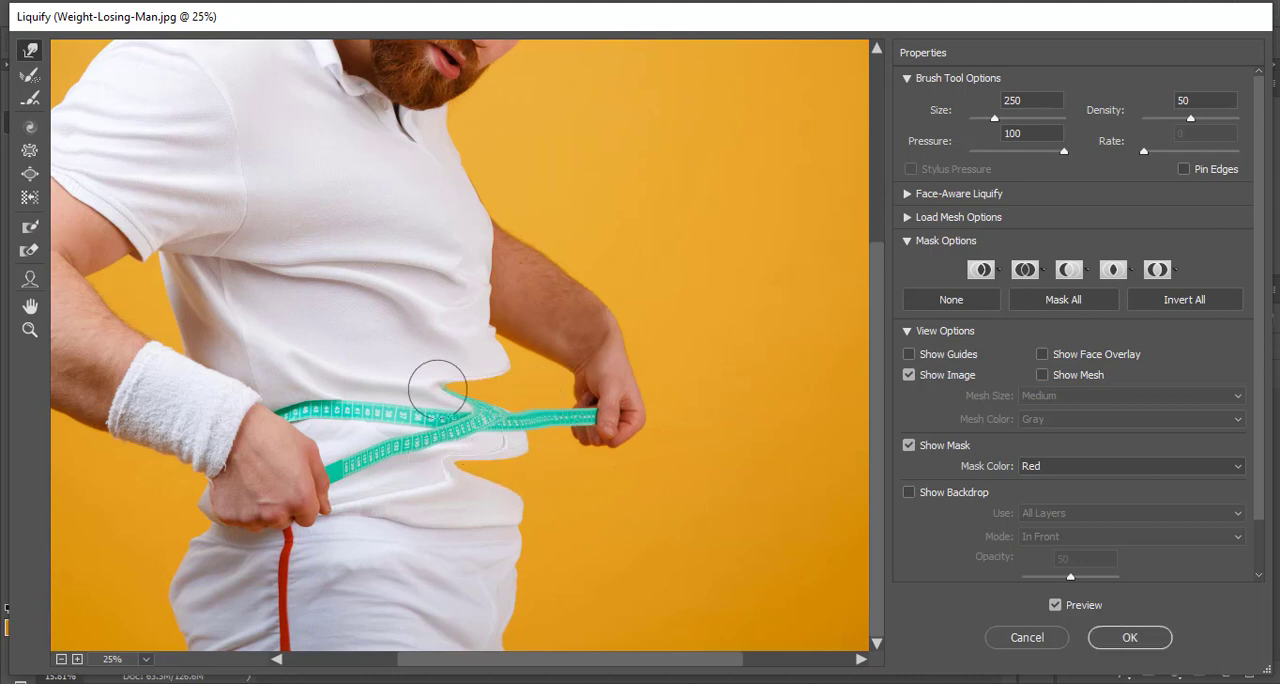
drag(517, 586, 409, 546)
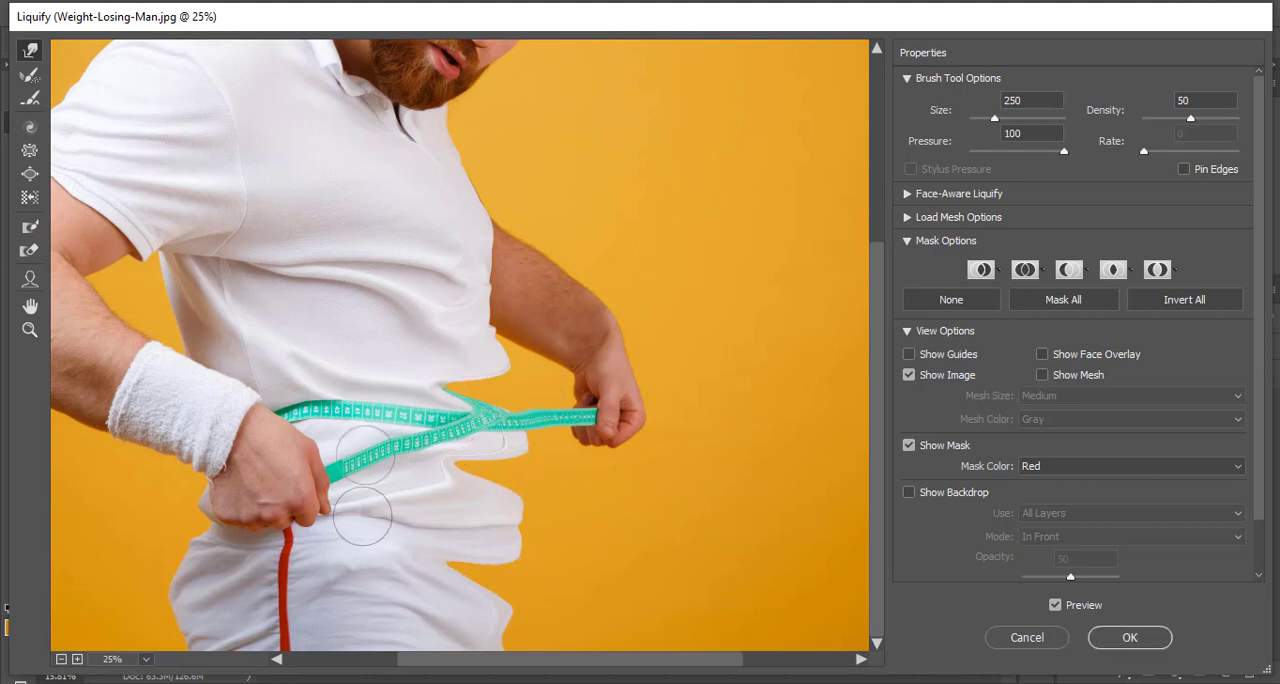
- Undo the three warp strokes on the man's belly, waist and hip
key(ctrl+alt+z)
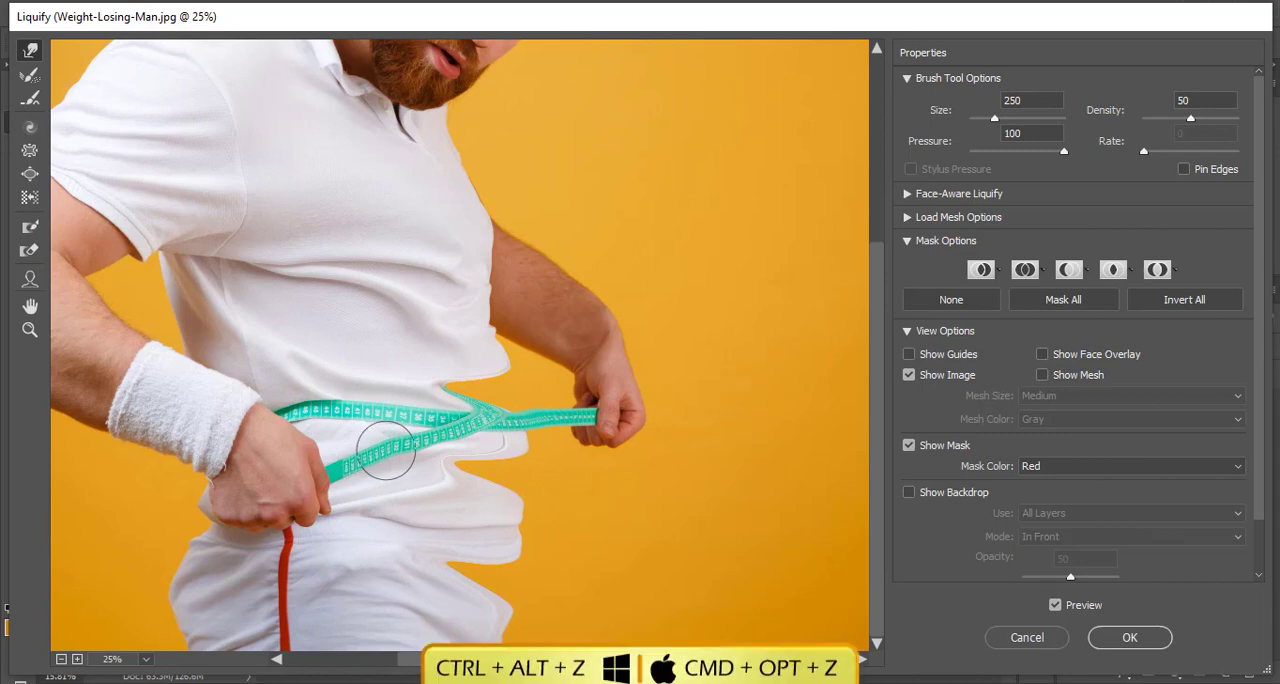
key(ctrl)
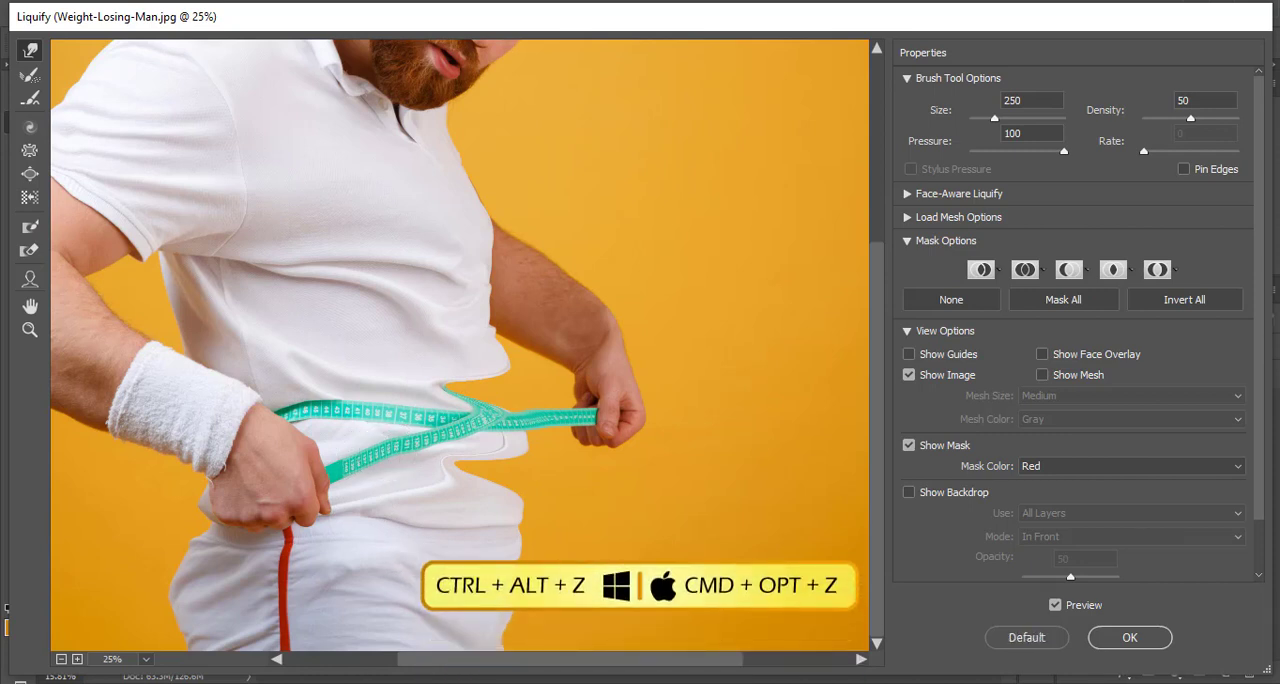
key(ctrl+alt+z)
key(ctrl+alt+z)
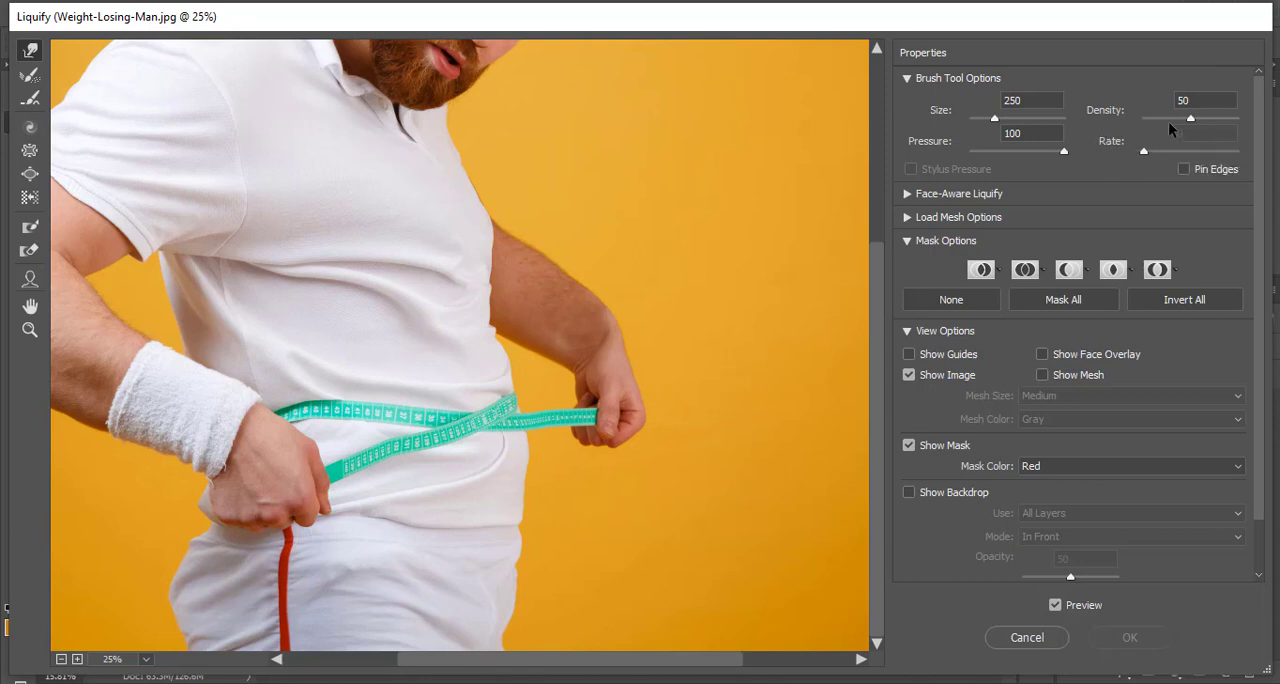
- Try a warp stroke into the belly with the brush density at 90, undo it and set the density back to 50
drag(1200, 122, 1228, 122)
mouse_move(548, 495)
mouse_down()
mouse_move(286, 444)
mouse_move(277, 460)
mouse_up()
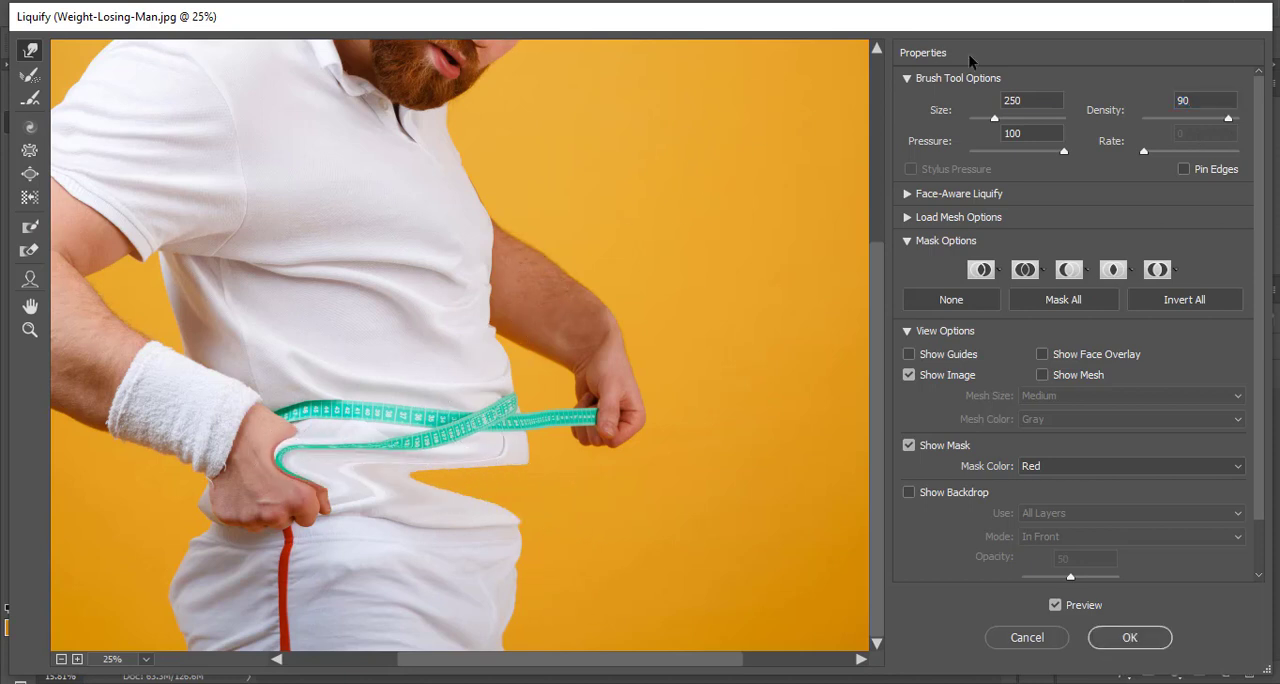
click(1186, 103)
key(ctrl+z)
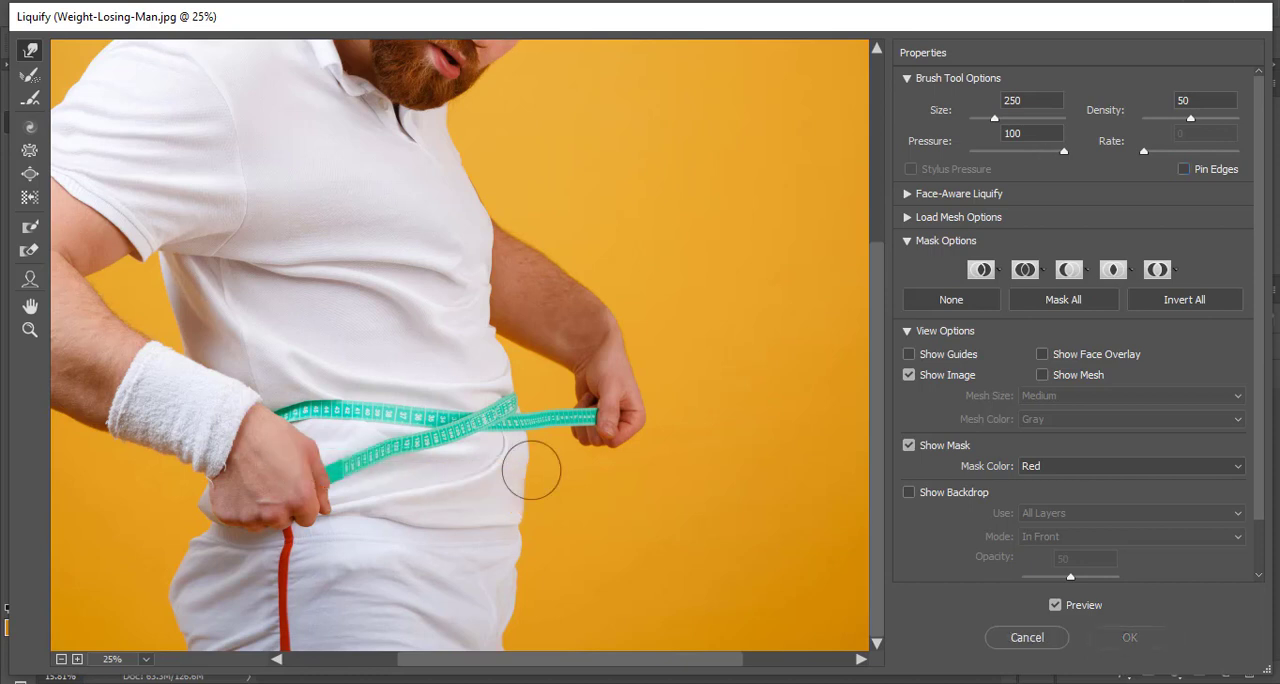
- Increase the Forward Warp brush size to 700
key(bracketright)
key(bracketright)
key(bracketright)
key(bracketright)
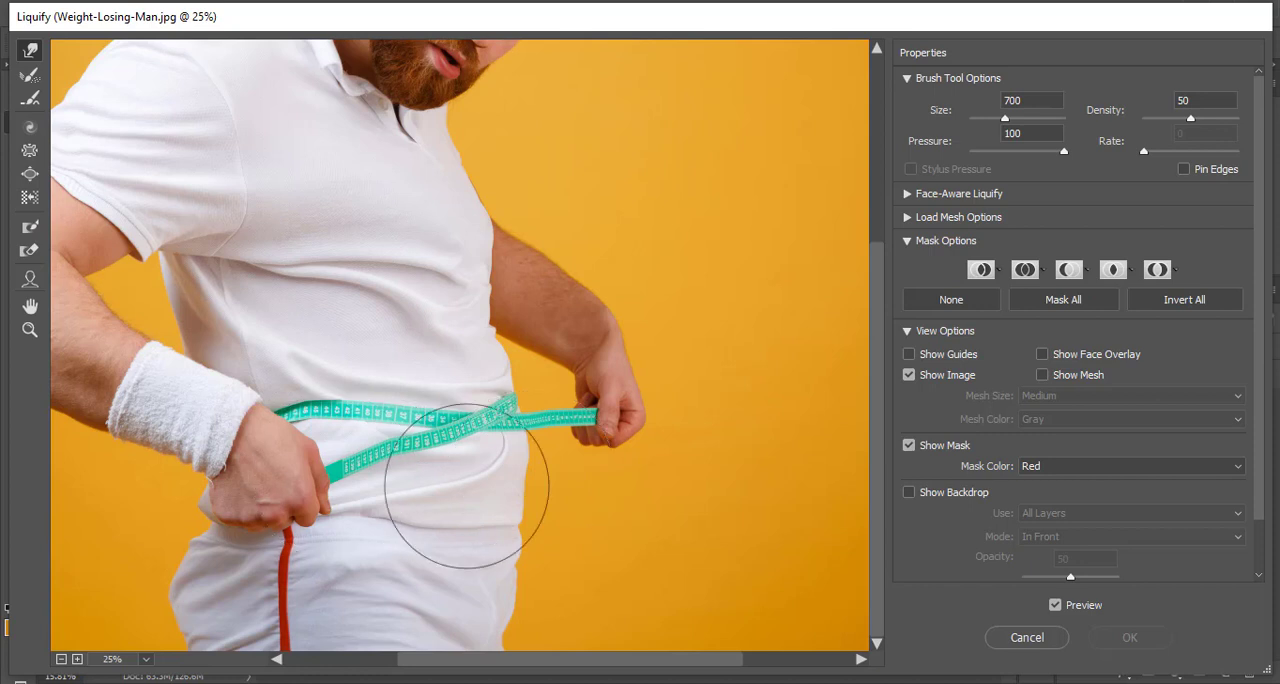
- Try pushing the belly inward around the measuring tape with the enlarged warp brush, and undo the change
mouse_move(571, 491)
mouse_down()
mouse_move(462, 460)
mouse_move(459, 428)
mouse_move(523, 409)
mouse_move(470, 400)
mouse_up()
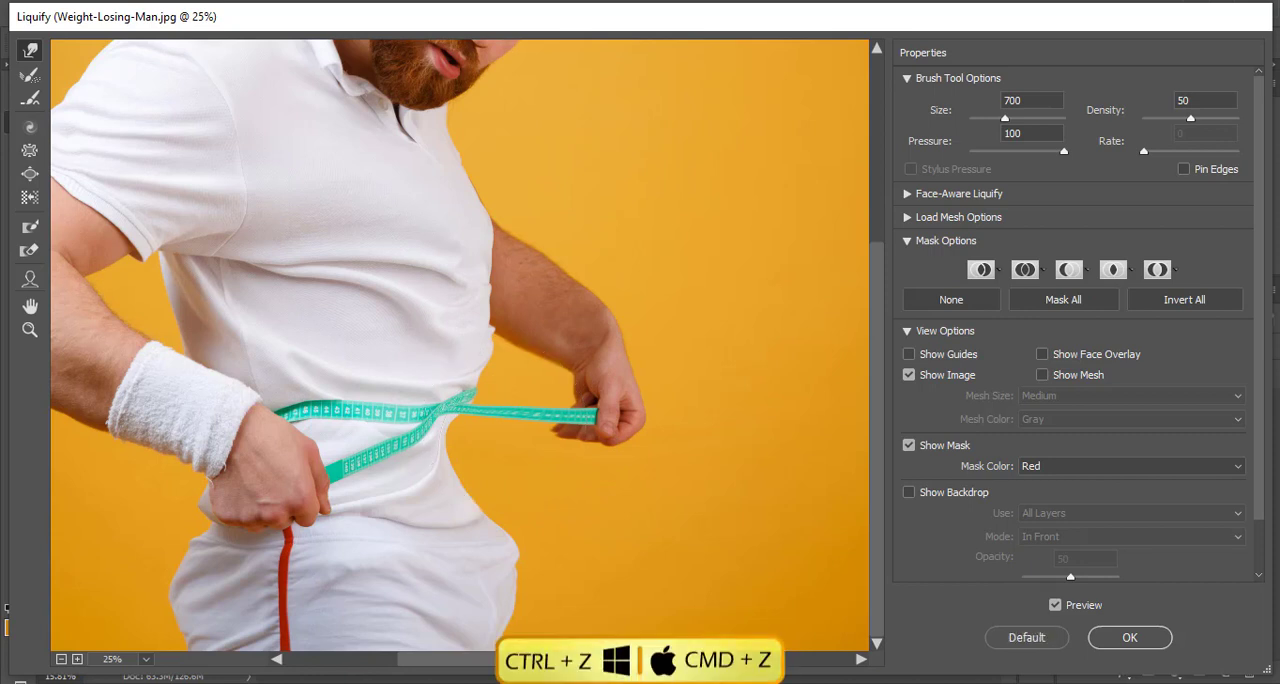
key(ctrl+z)
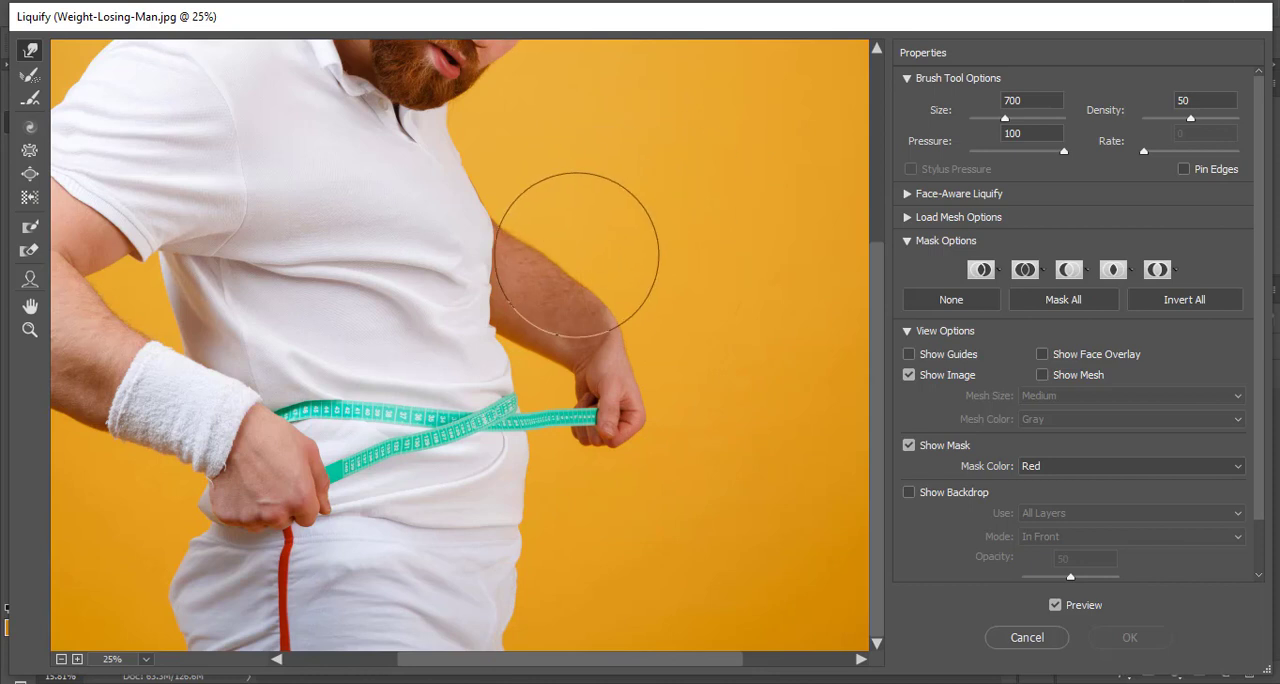
- Paint a freeze mask over the forearm and hand holding the tape's far end, using the Freeze Mask tool at brush size 300
click(29, 229)
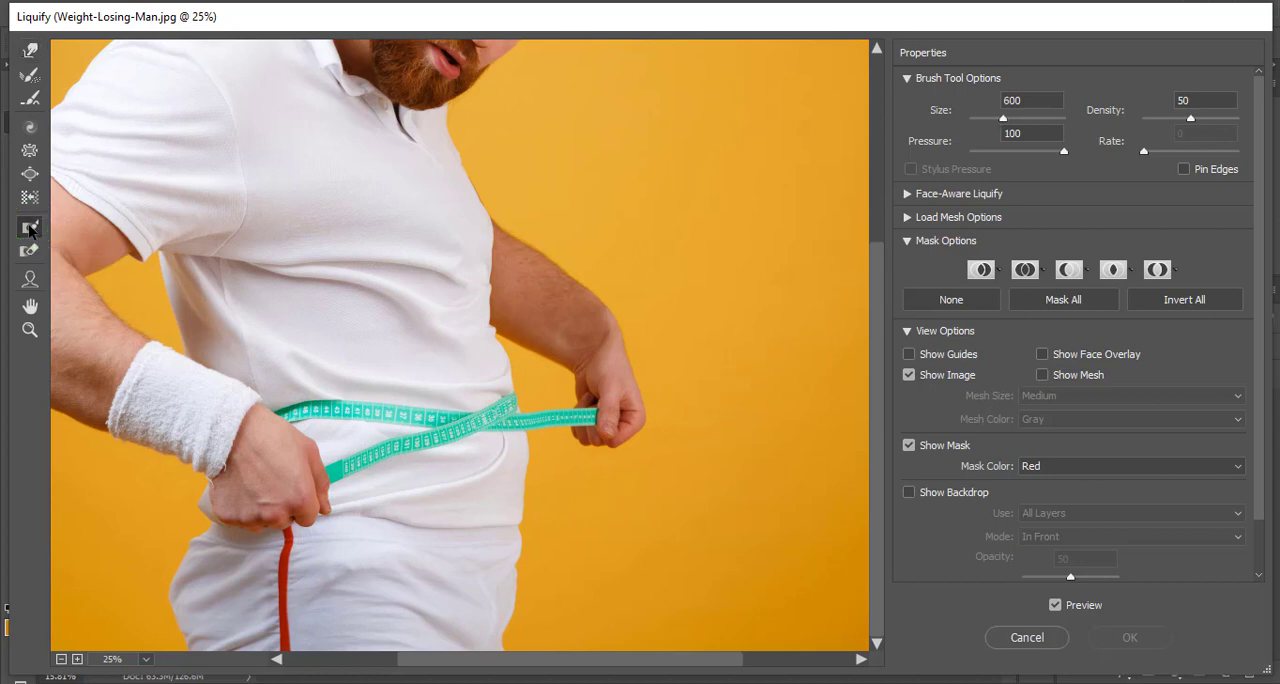
key(bracketleft)
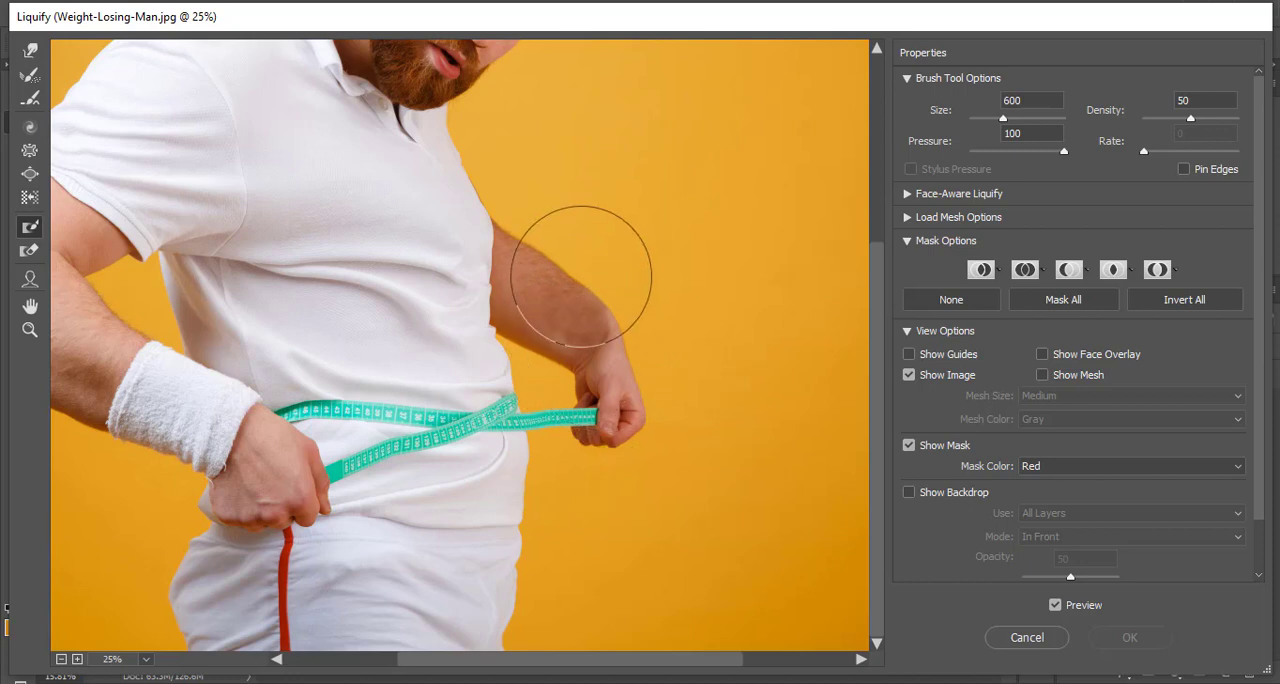
key(bracketleft)
key(bracketleft)
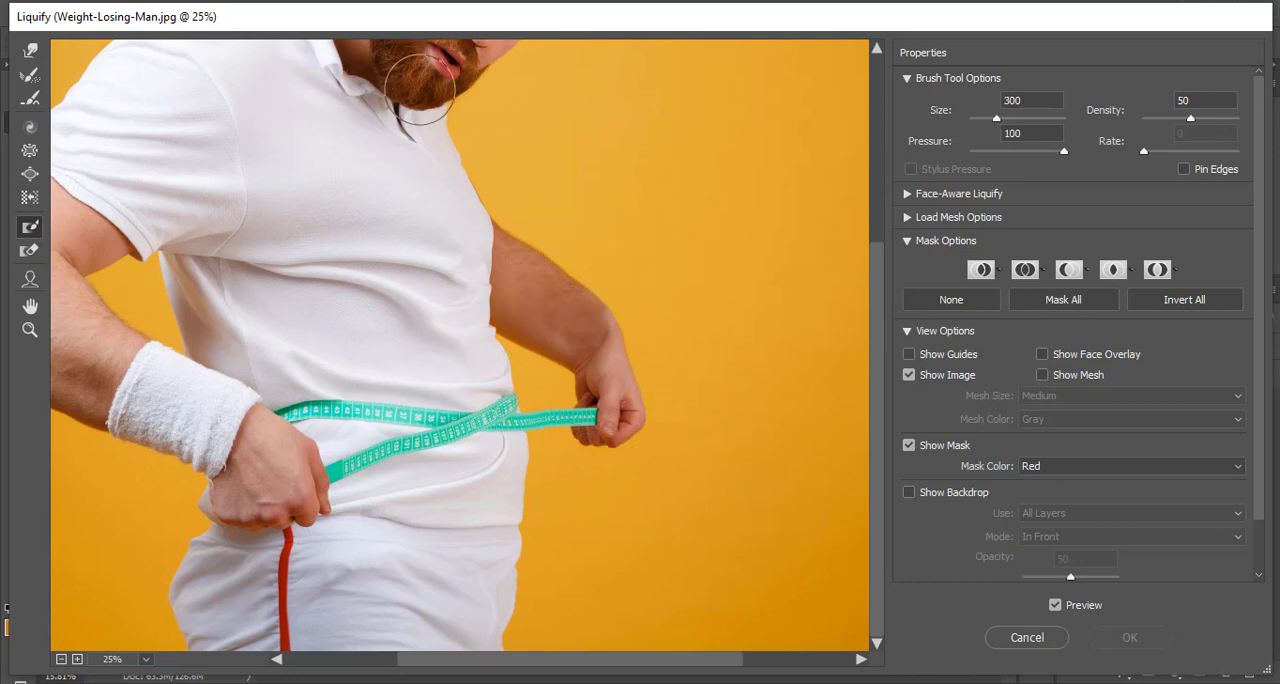
mouse_move(529, 206)
mouse_down()
mouse_move(528, 320)
mouse_move(577, 376)
mouse_move(594, 431)
mouse_move(624, 424)
mouse_move(601, 330)
mouse_move(562, 263)
mouse_up()
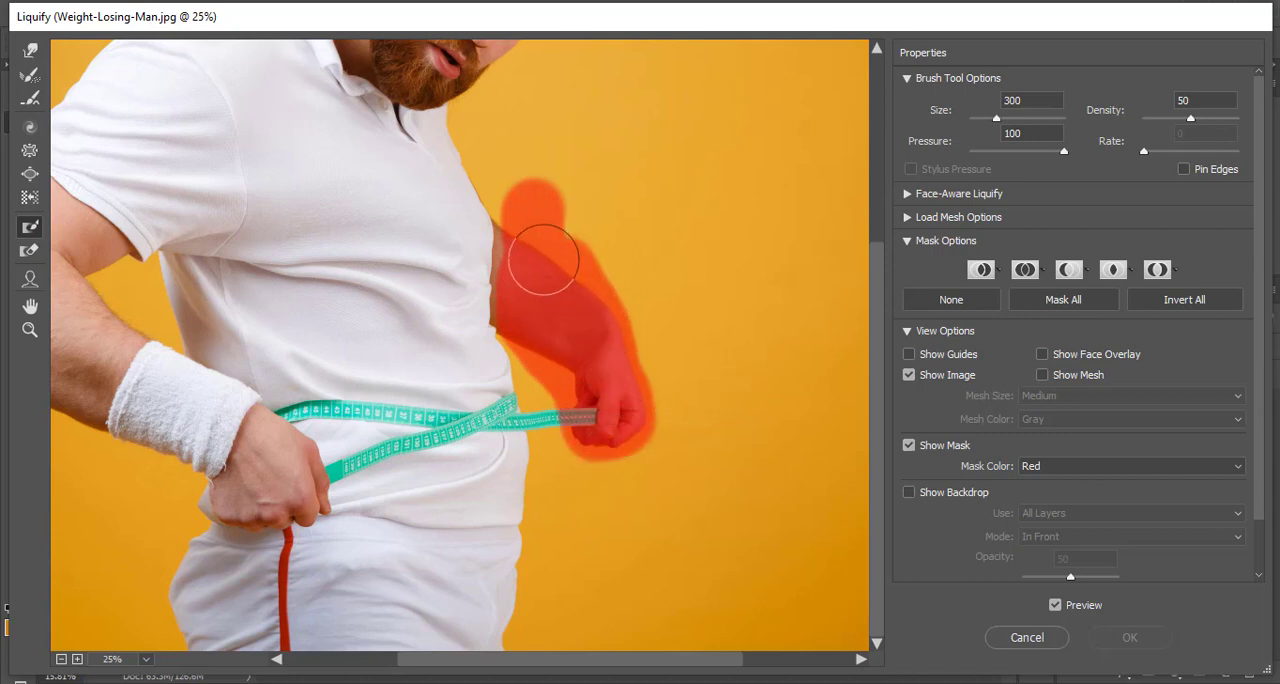
click(542, 263)
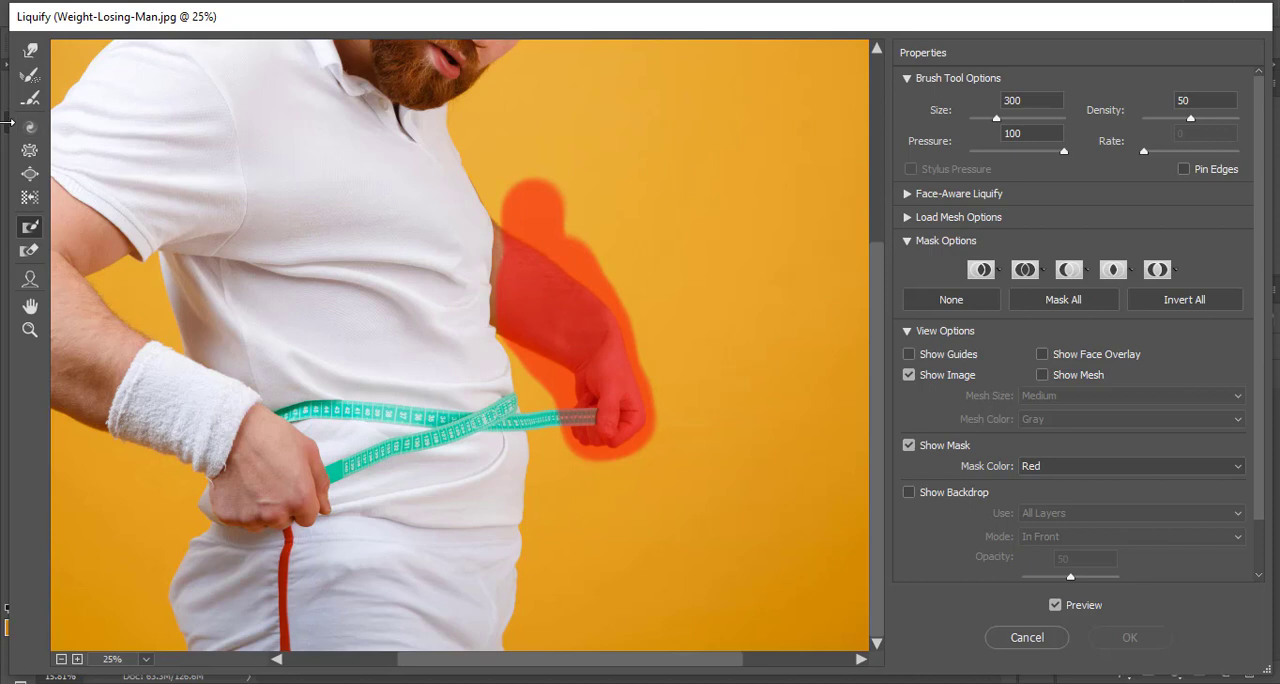
- Erase the excess freeze mask above the forearm with the Thaw Mask tool at brush size 250, and reduce the brush to 125
click(31, 250)
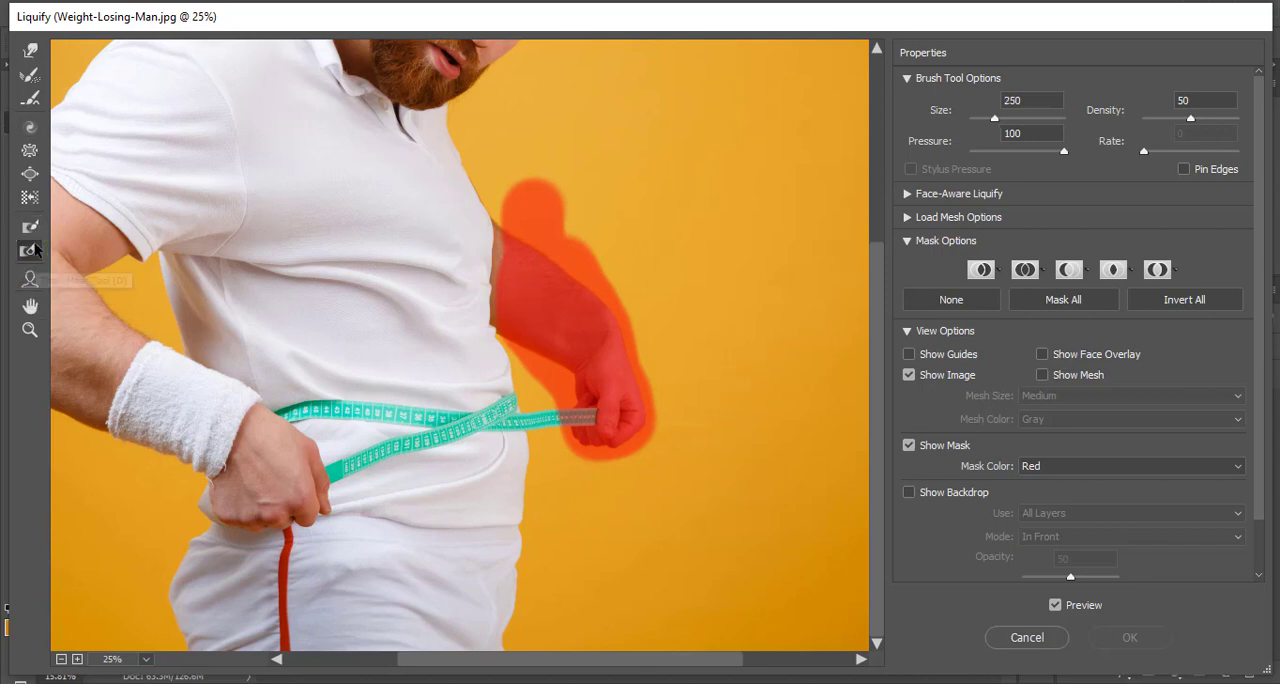
mouse_move(531, 178)
mouse_down()
mouse_move(520, 180)
mouse_move(628, 258)
mouse_move(591, 249)
mouse_move(514, 192)
mouse_move(569, 208)
mouse_up()
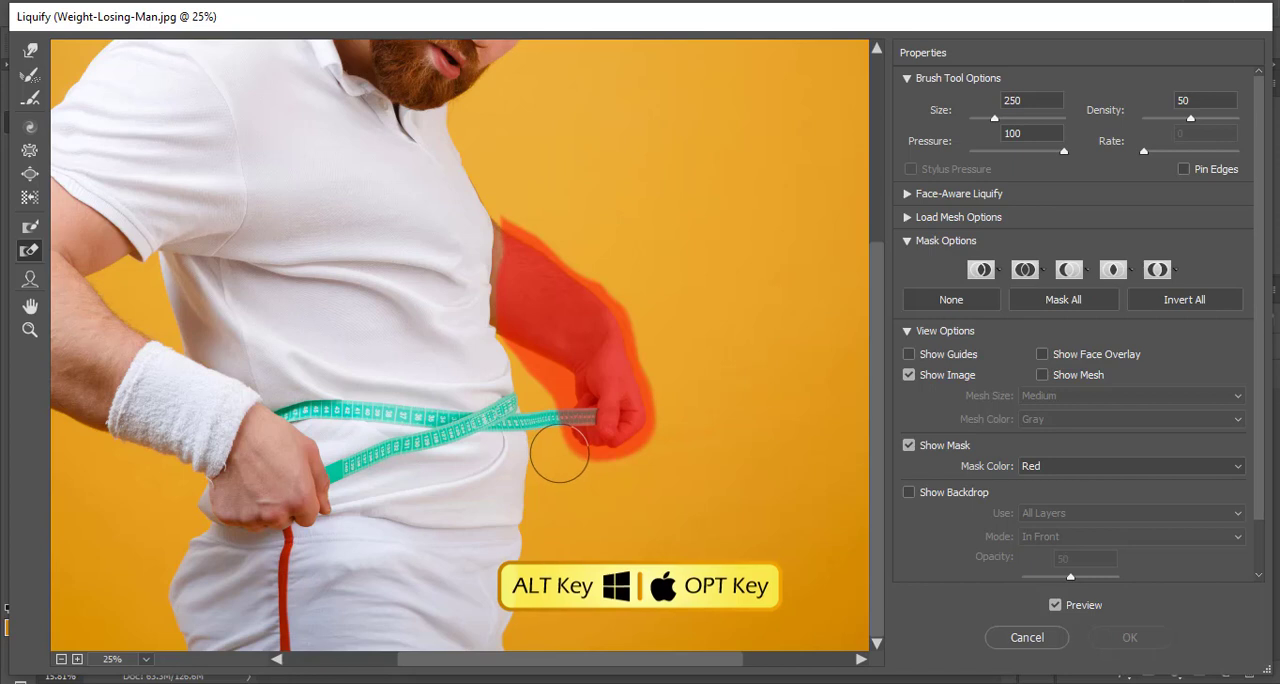
key(bracketleft)
key(bracketleft)
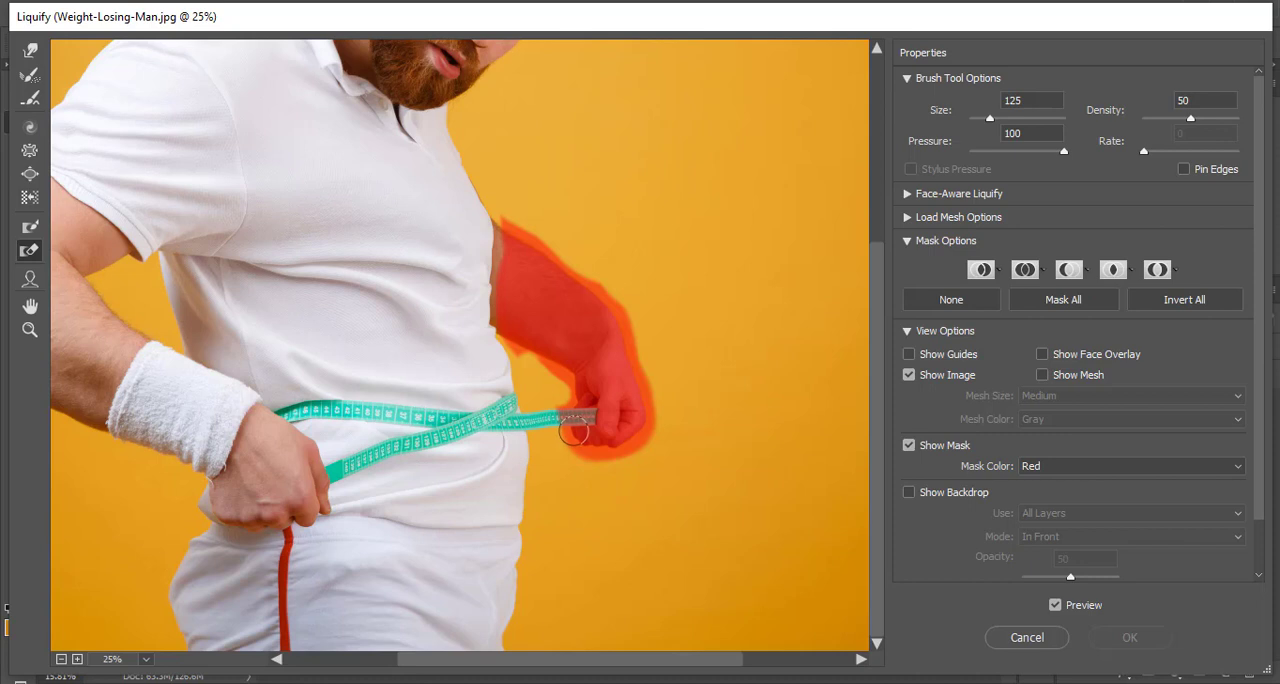
- Push the belly and hip front inward around the measuring tape with the Forward Warp tool at brush size 700
click(30, 48)
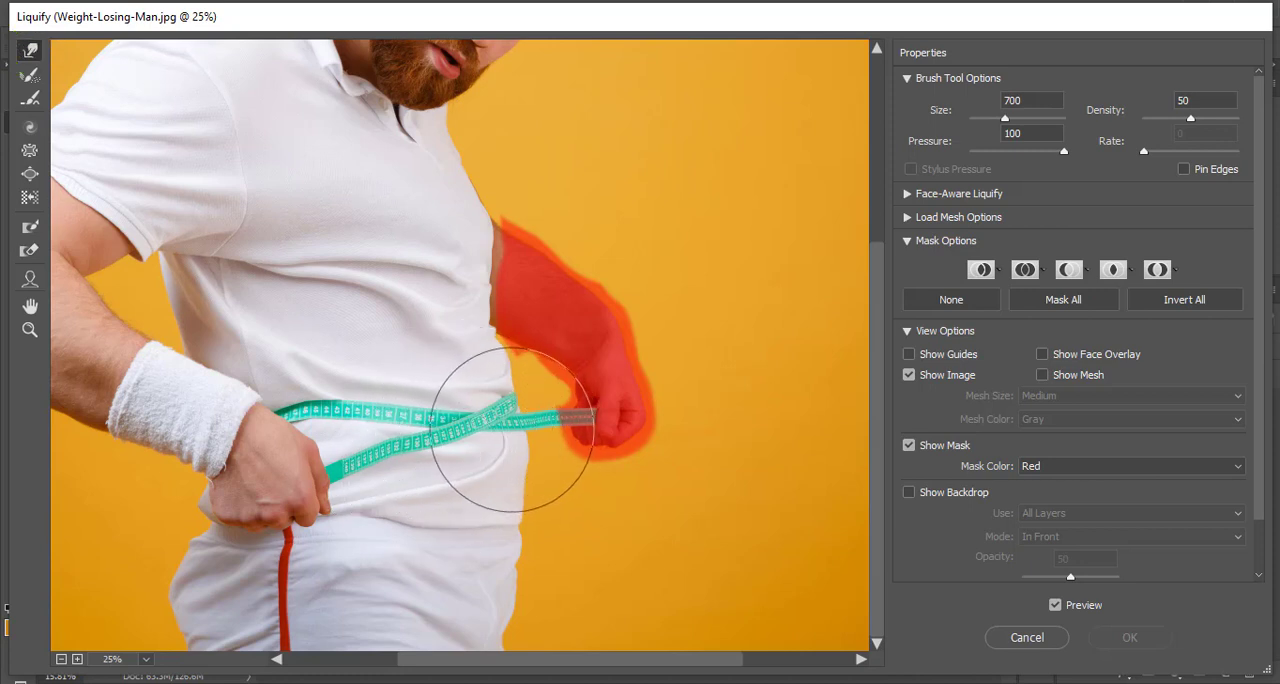
drag(512, 429, 491, 425)
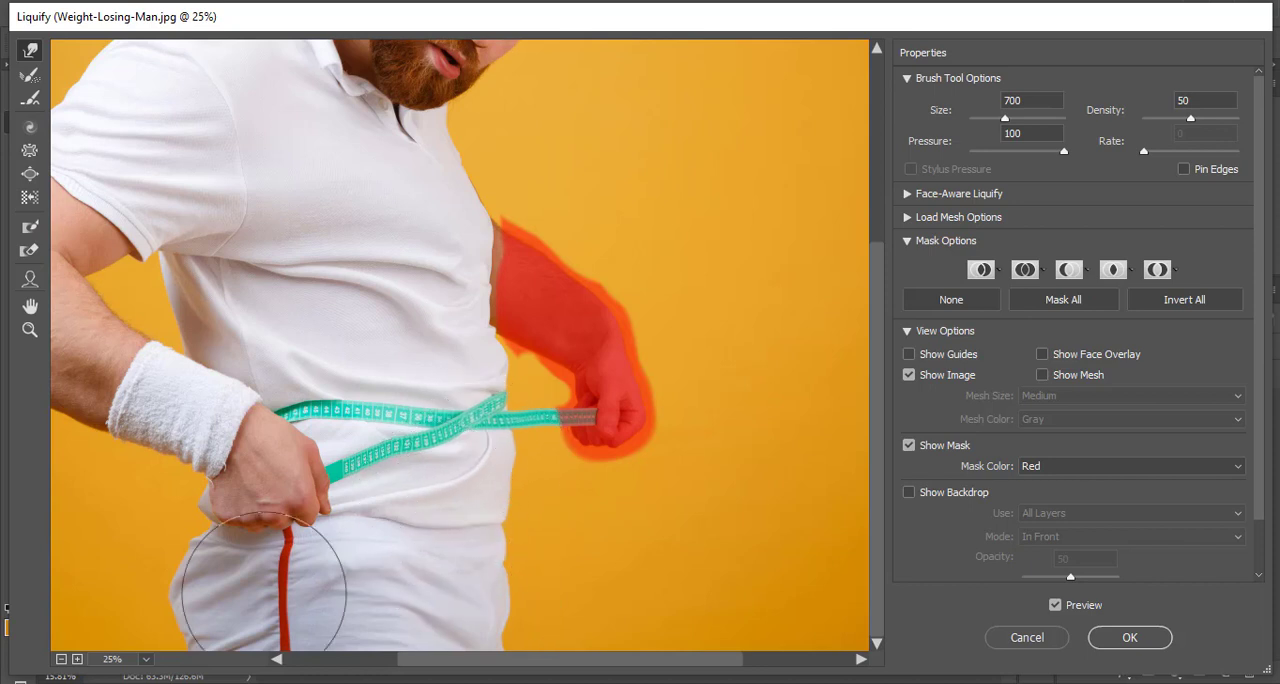
- Try restoring the warped belly edge at the tape with the Reconstruct tool at brush size 200, and undo the change
scroll(448, 425, up, 3)
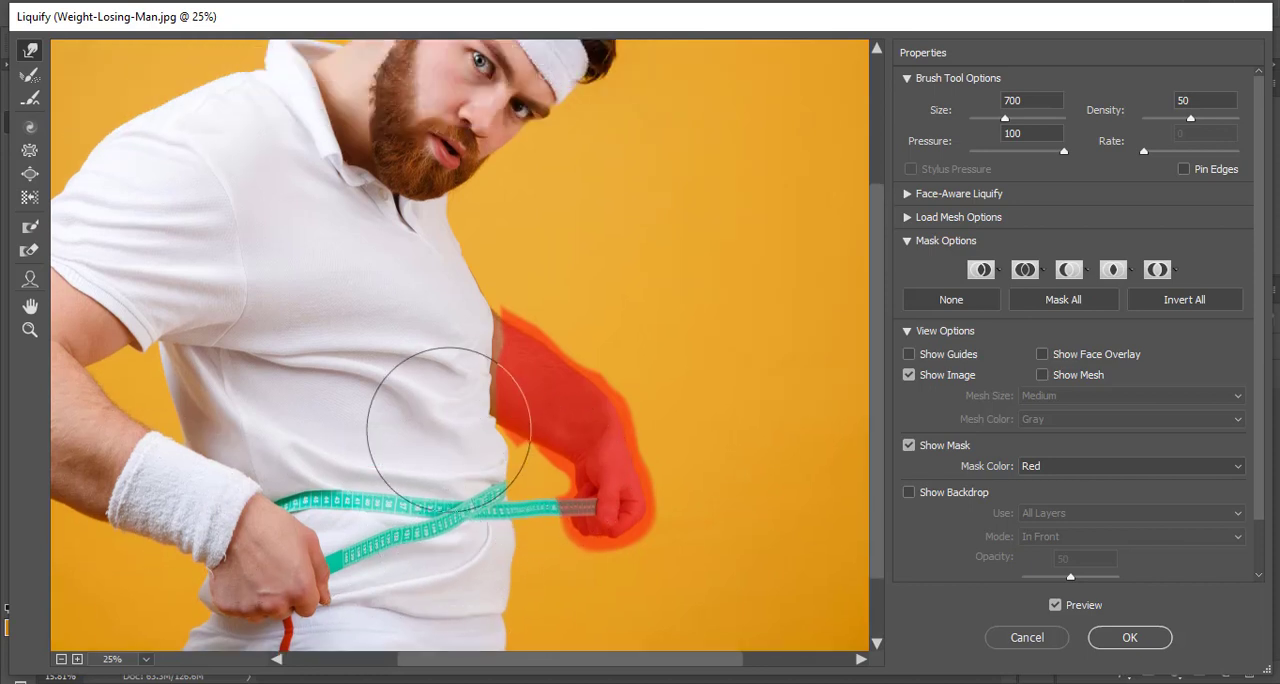
scroll(448, 425, up, 2)
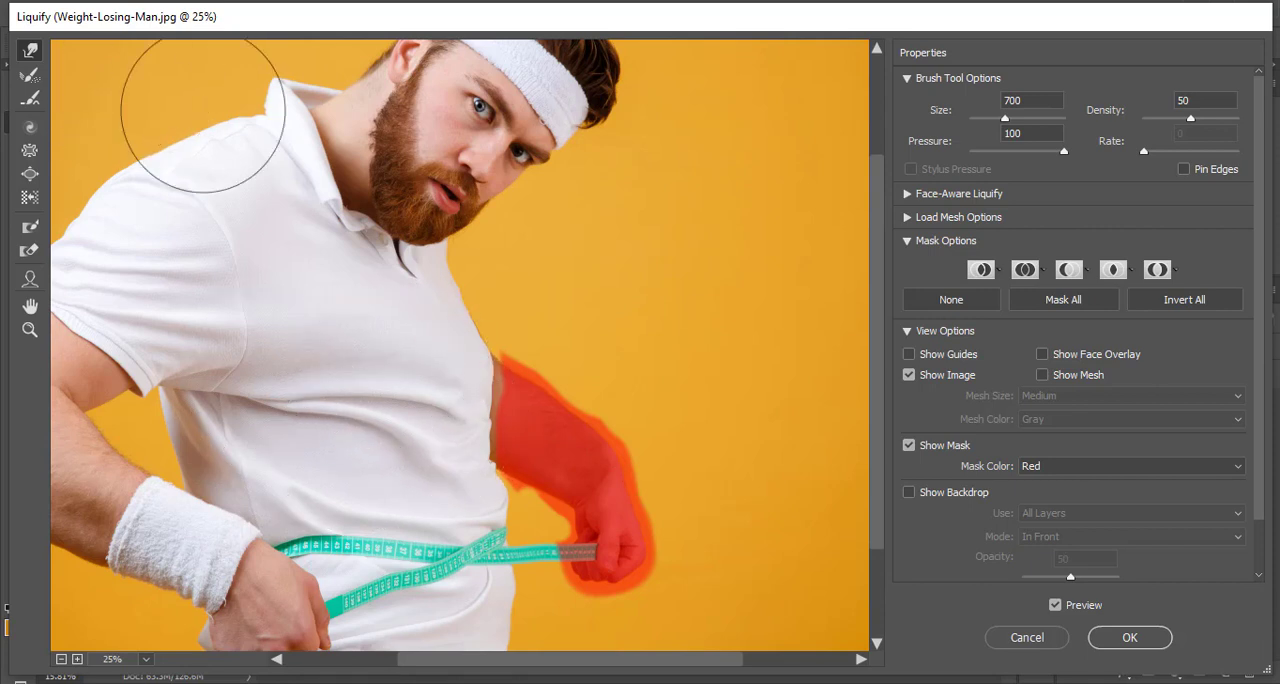
click(28, 77)
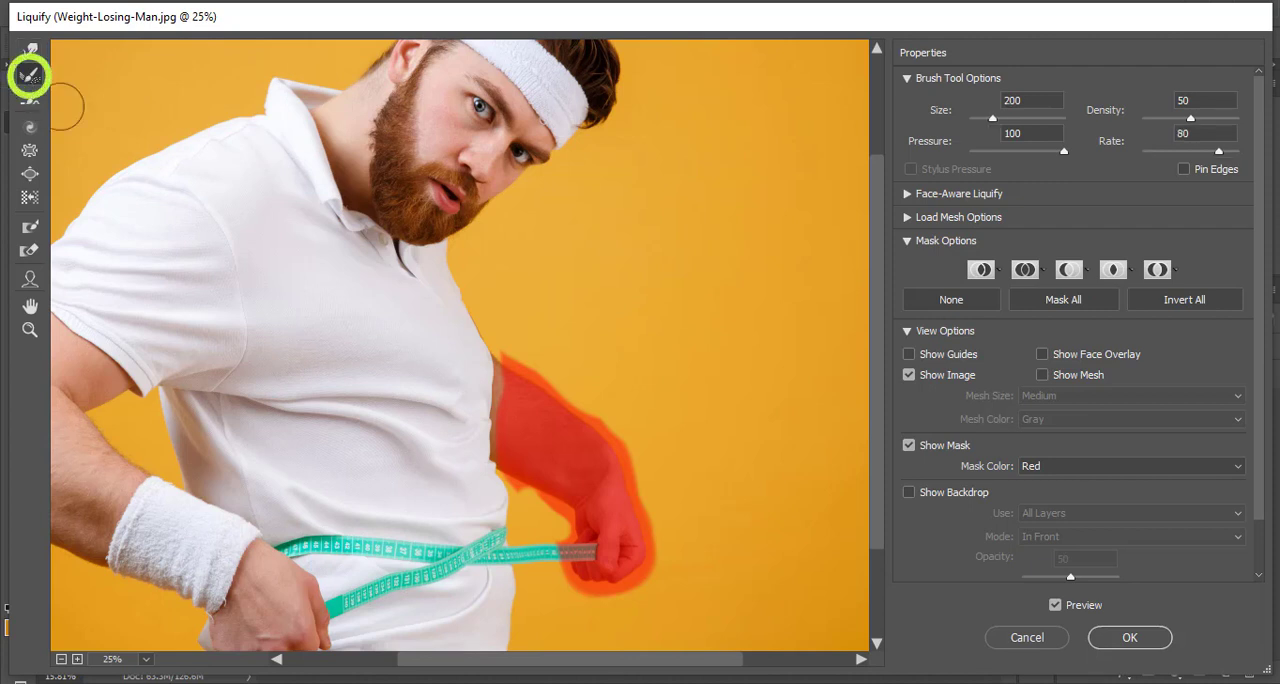
scroll(548, 522, down, 3)
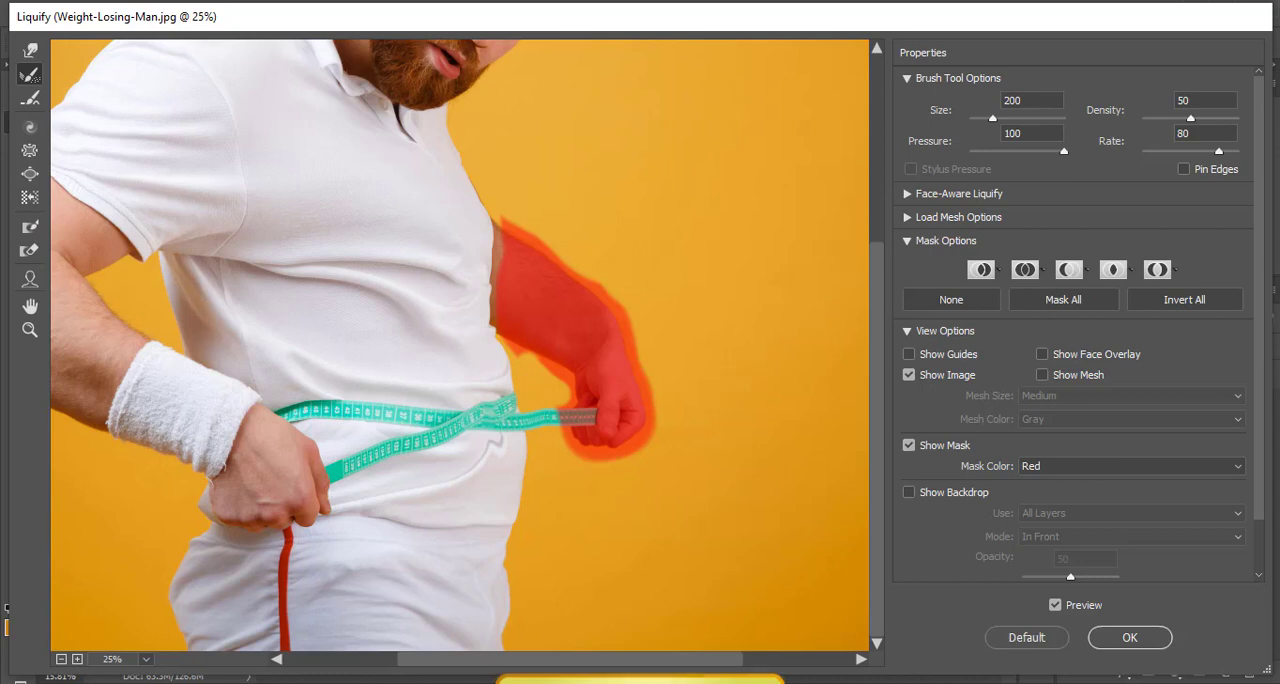
key(ctrl+z)
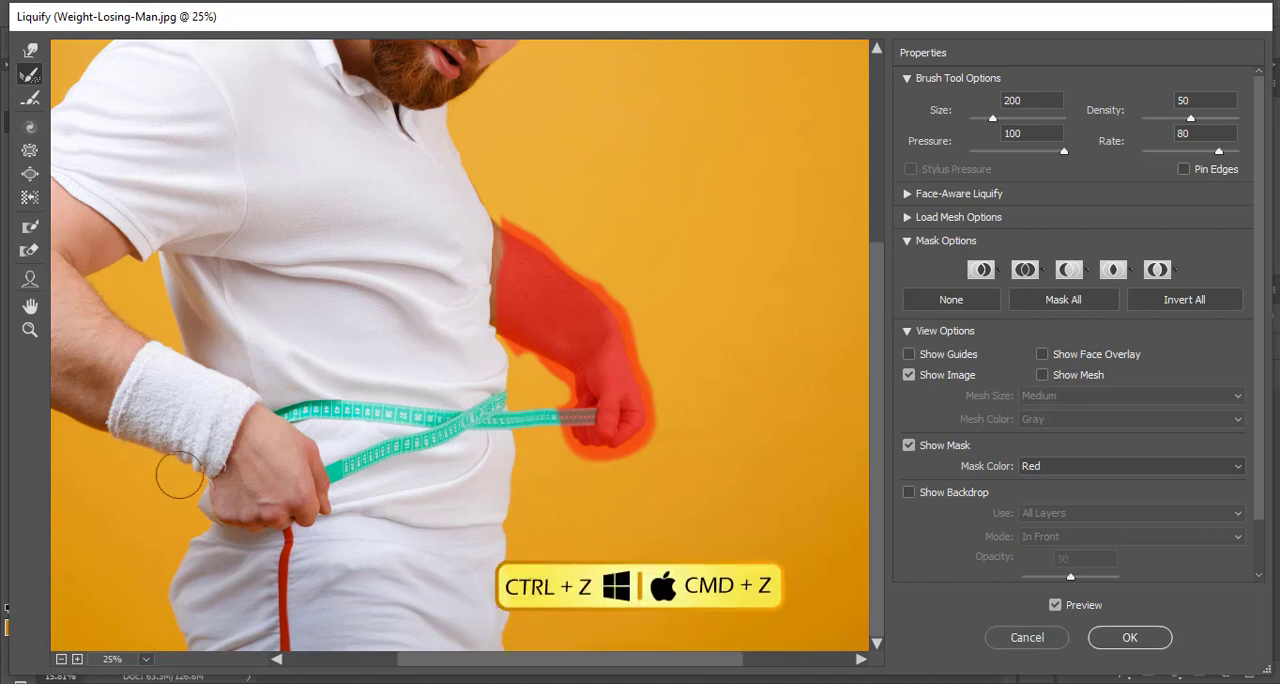
- Switch to the Smooth tool and reduce its brush size to 300
click(28, 102)
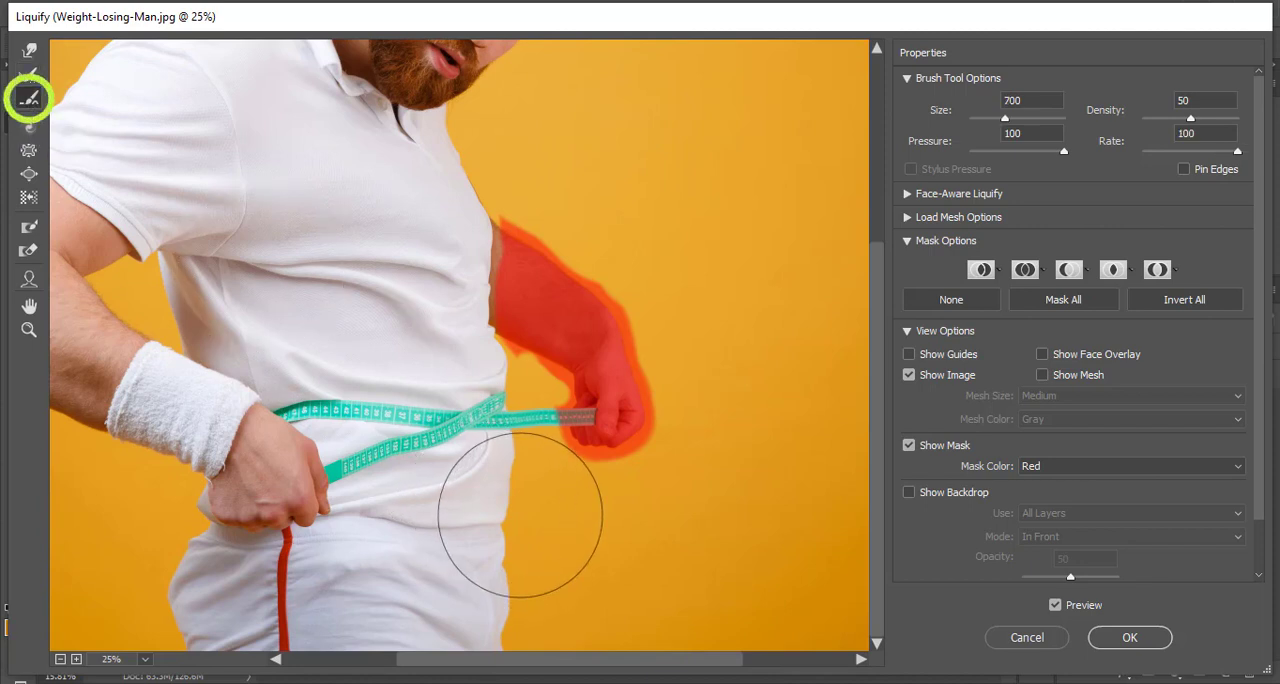
key(bracketleft)
key(bracketleft)
key(bracketleft)
key(bracketleft)
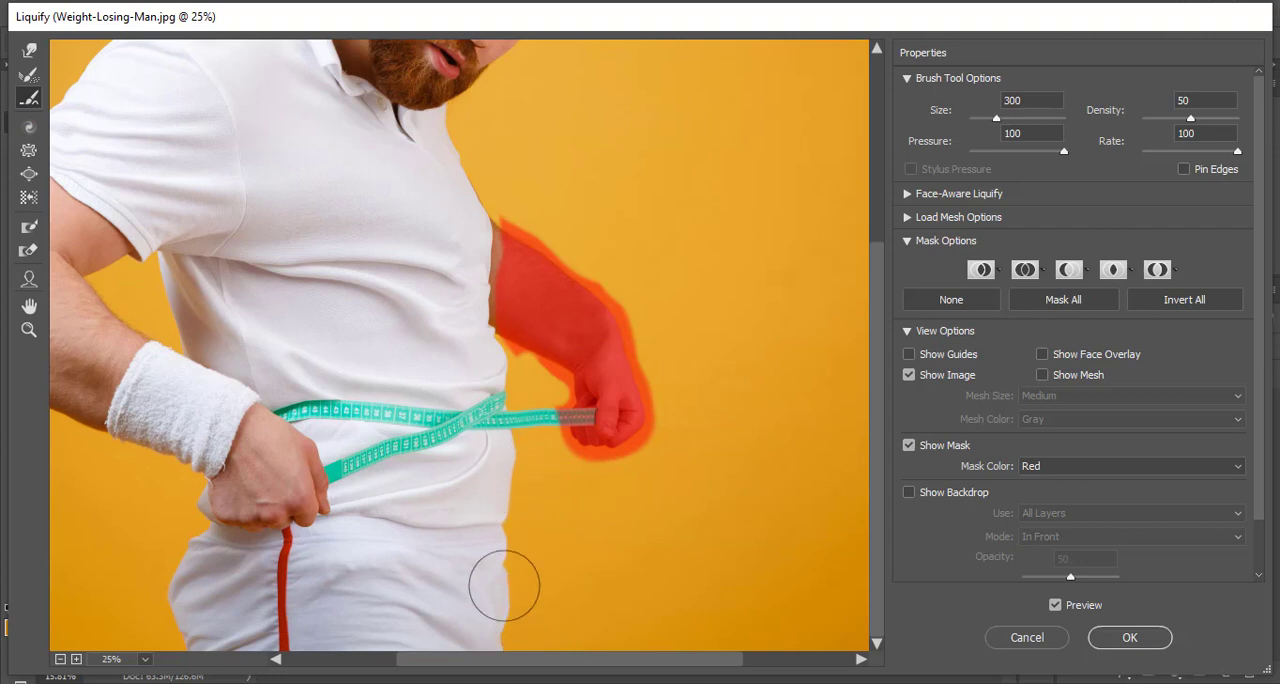
- Push bulges out of the lower belly and trouser front with Forward Warp at brush size 400, and even them out with the Smooth tool
key(w)
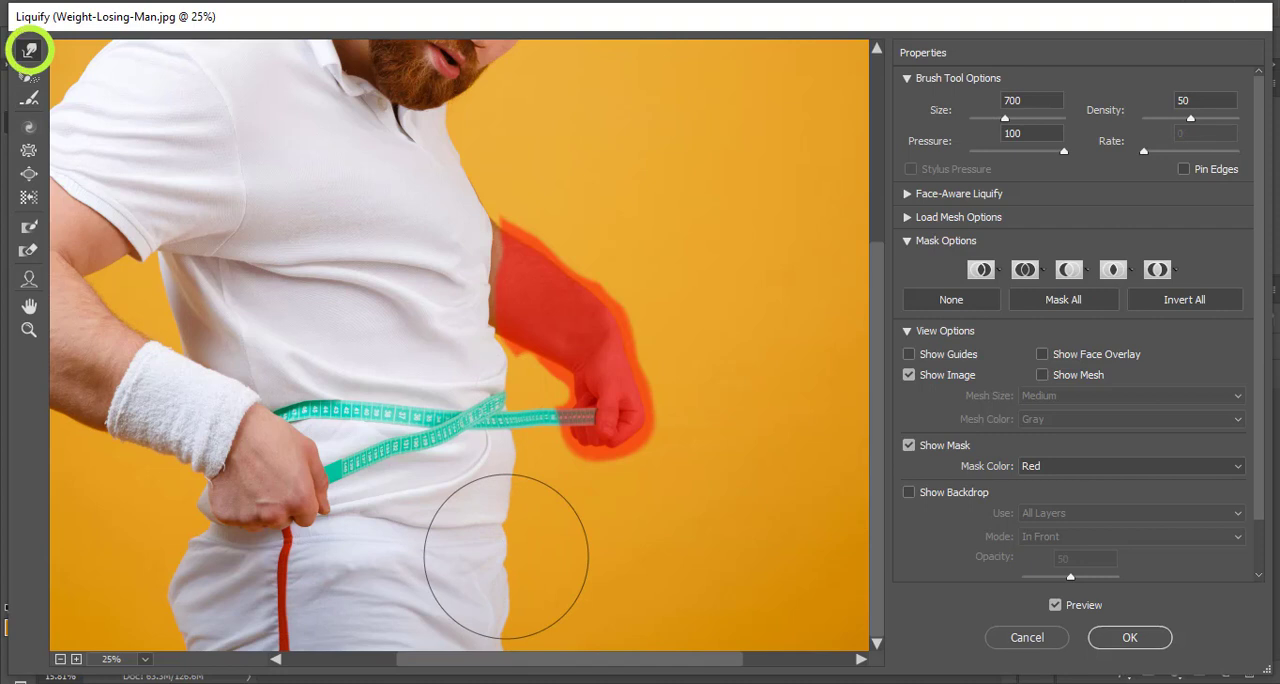
key(bracketleft)
key(bracketleft)
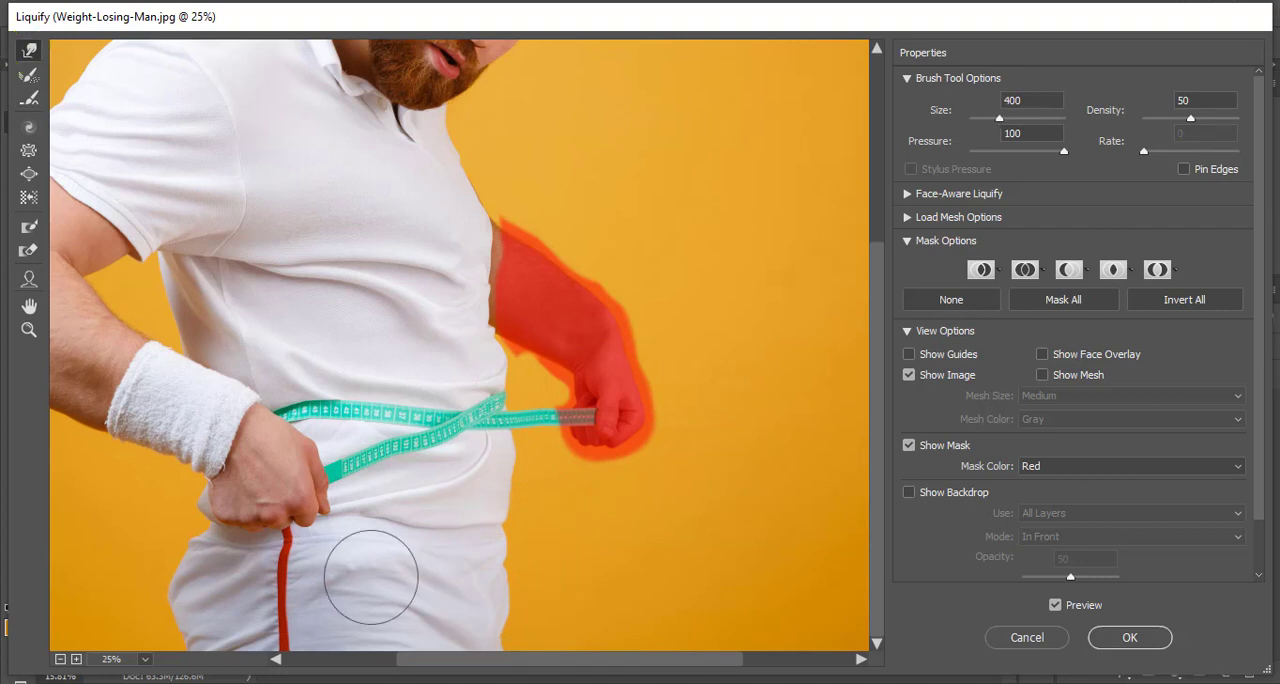
drag(512, 506, 540, 515)
drag(502, 598, 510, 598)
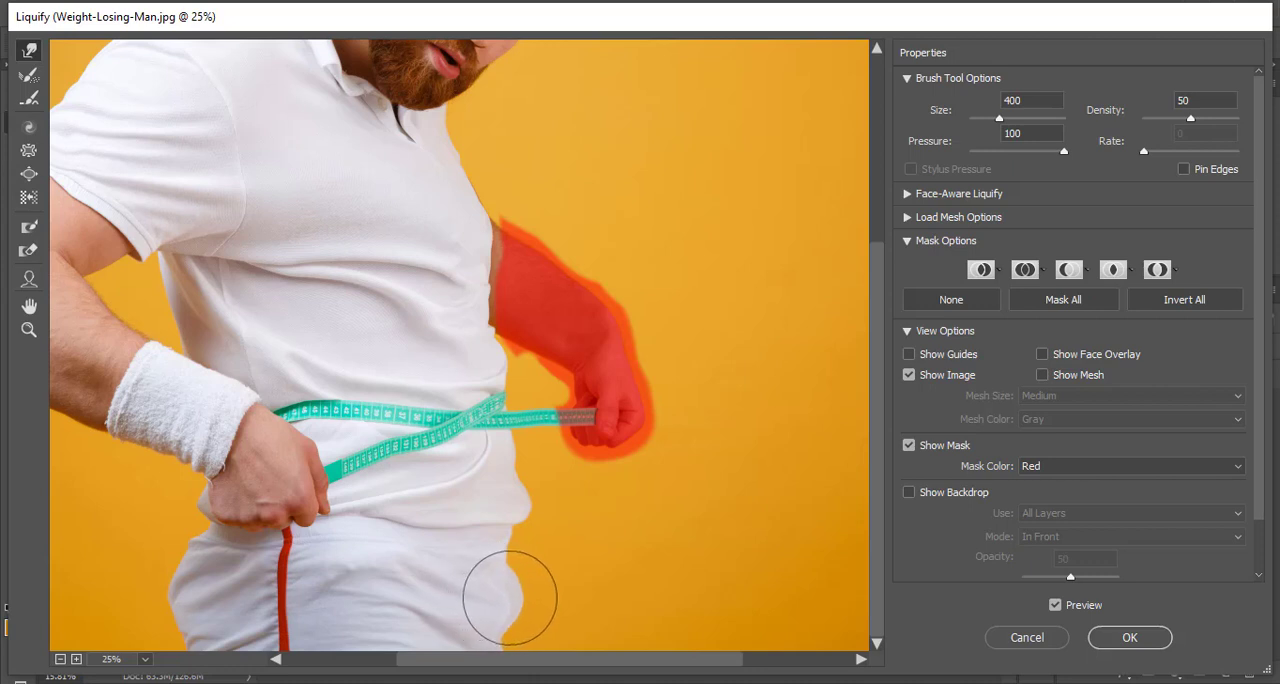
click(29, 97)
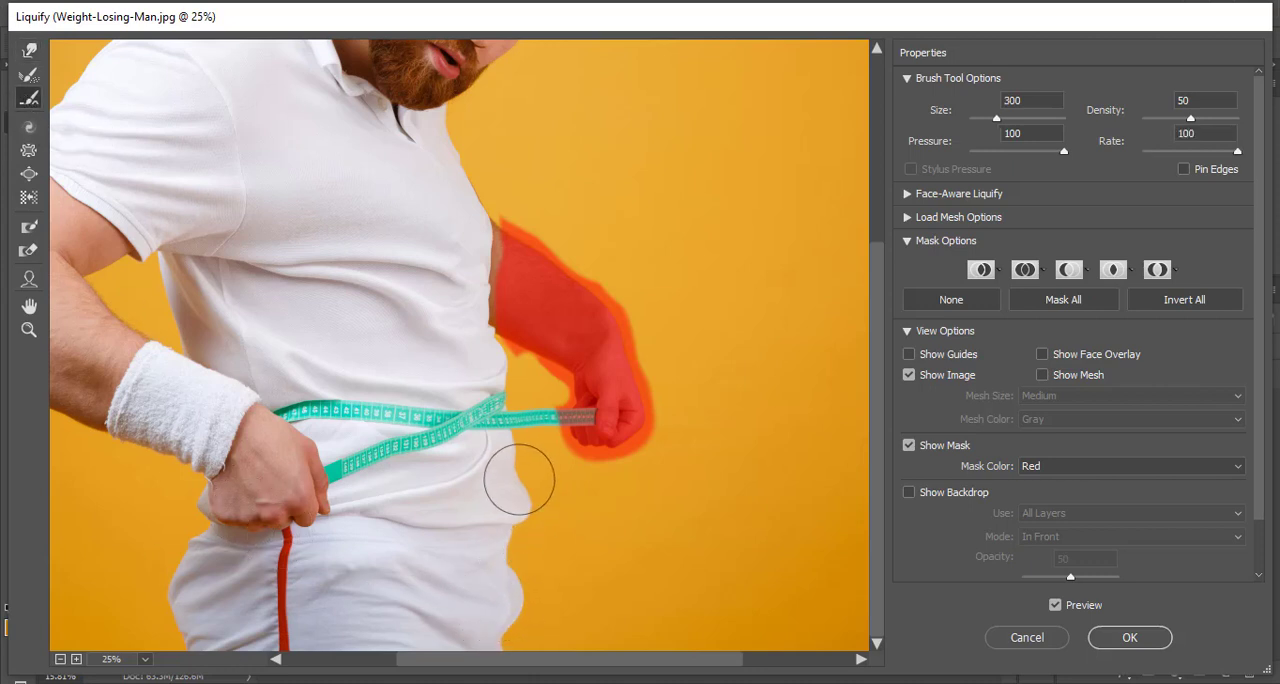
mouse_move(524, 481)
mouse_down()
mouse_move(503, 621)
mouse_move(526, 574)
mouse_move(507, 617)
mouse_up()
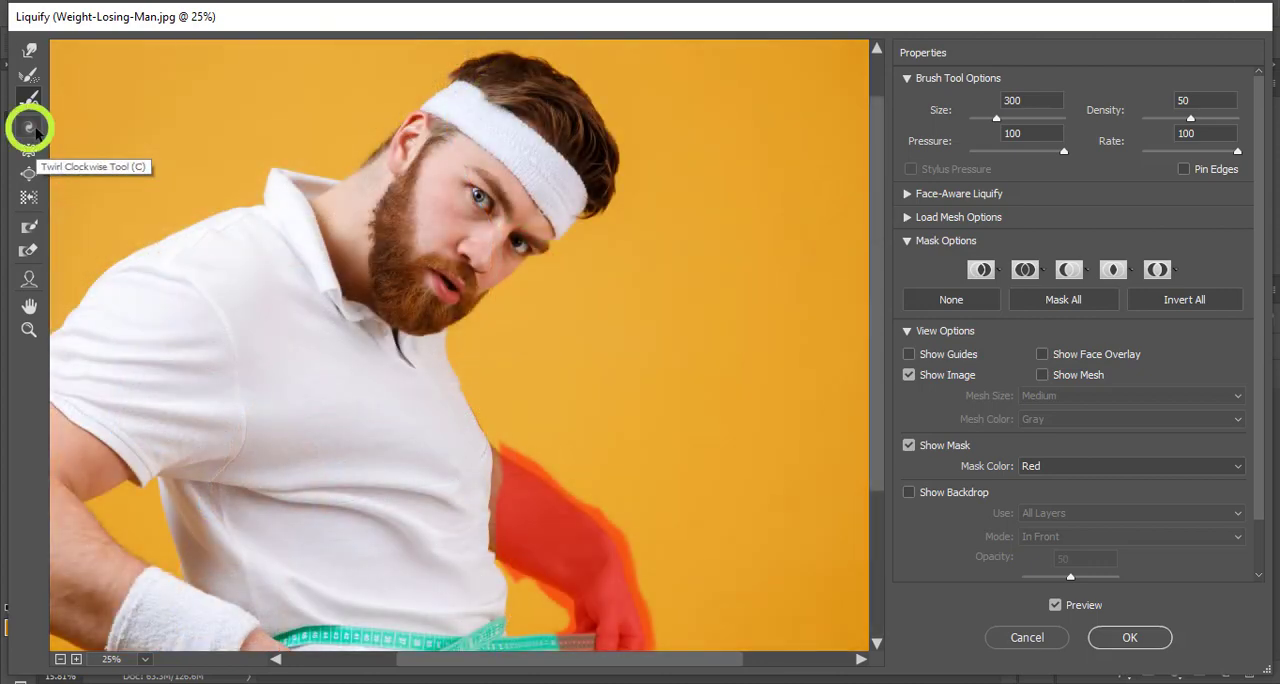
- Try twirling the man's head clockwise and counterclockwise with the Twirl Clockwise tool at brush size 1400, undoing each twirl
click(30, 128)
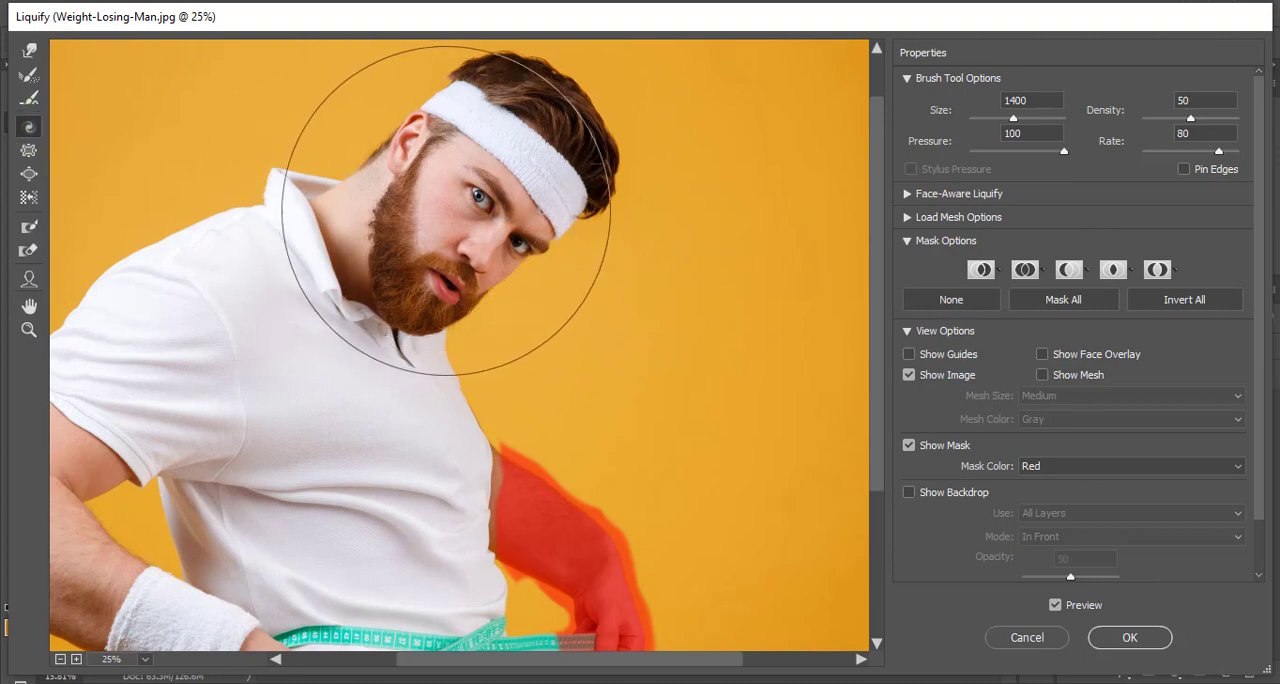
drag(447, 210, 460, 204)
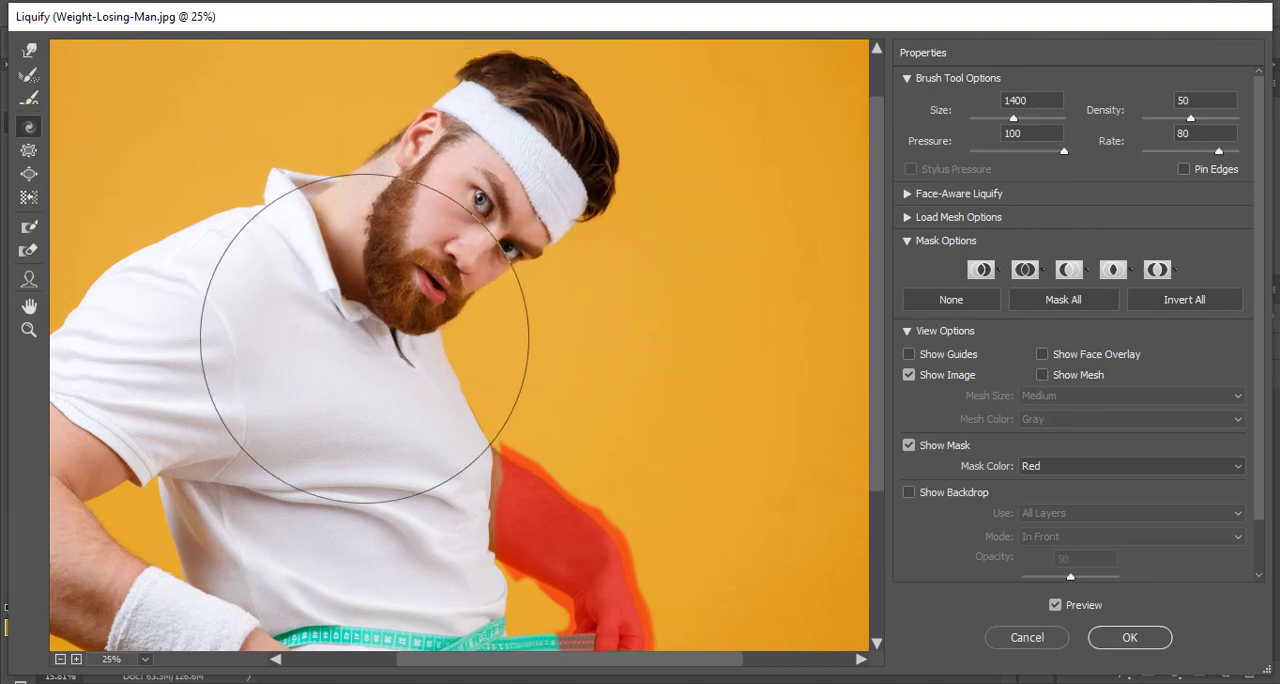
key(ctrl+z)
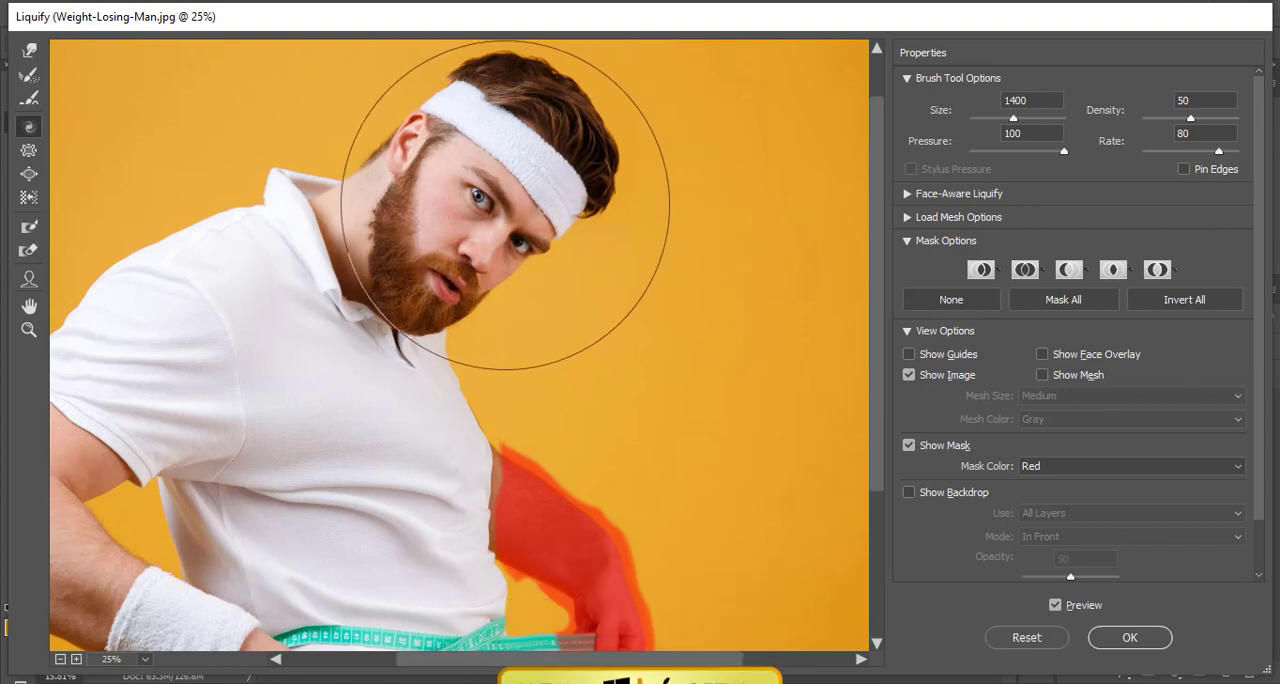
alt+click(505, 205)
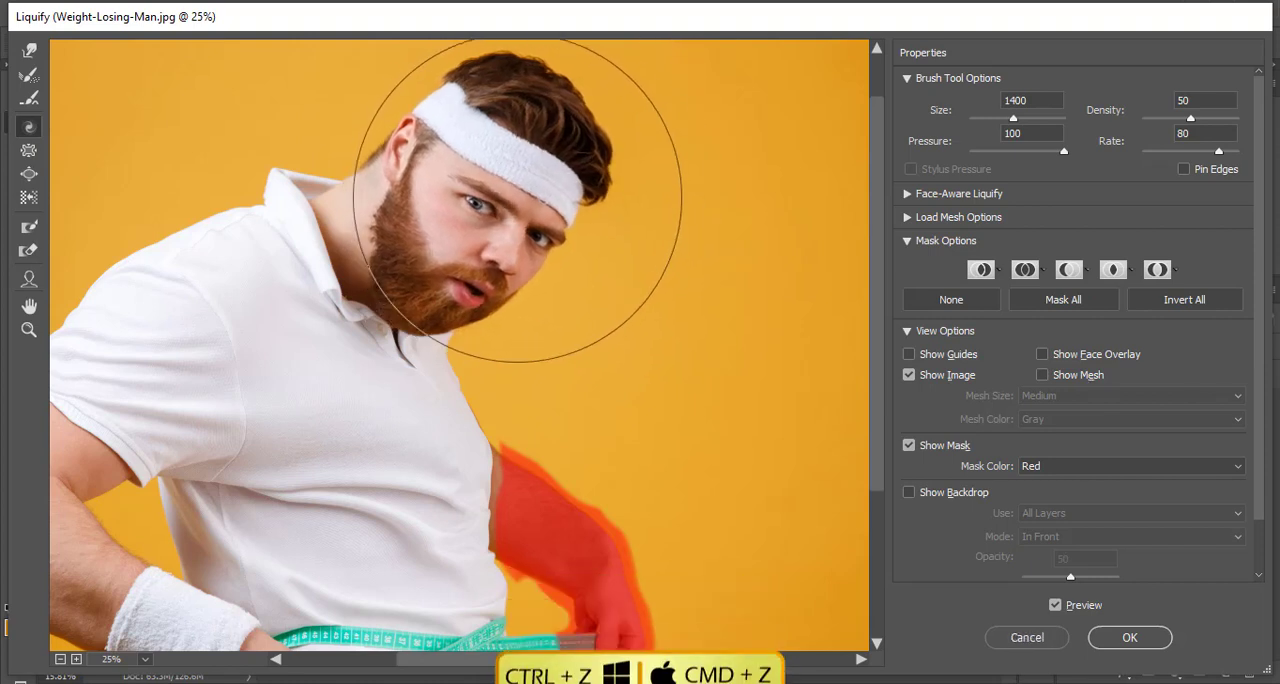
key(ctrl+z)
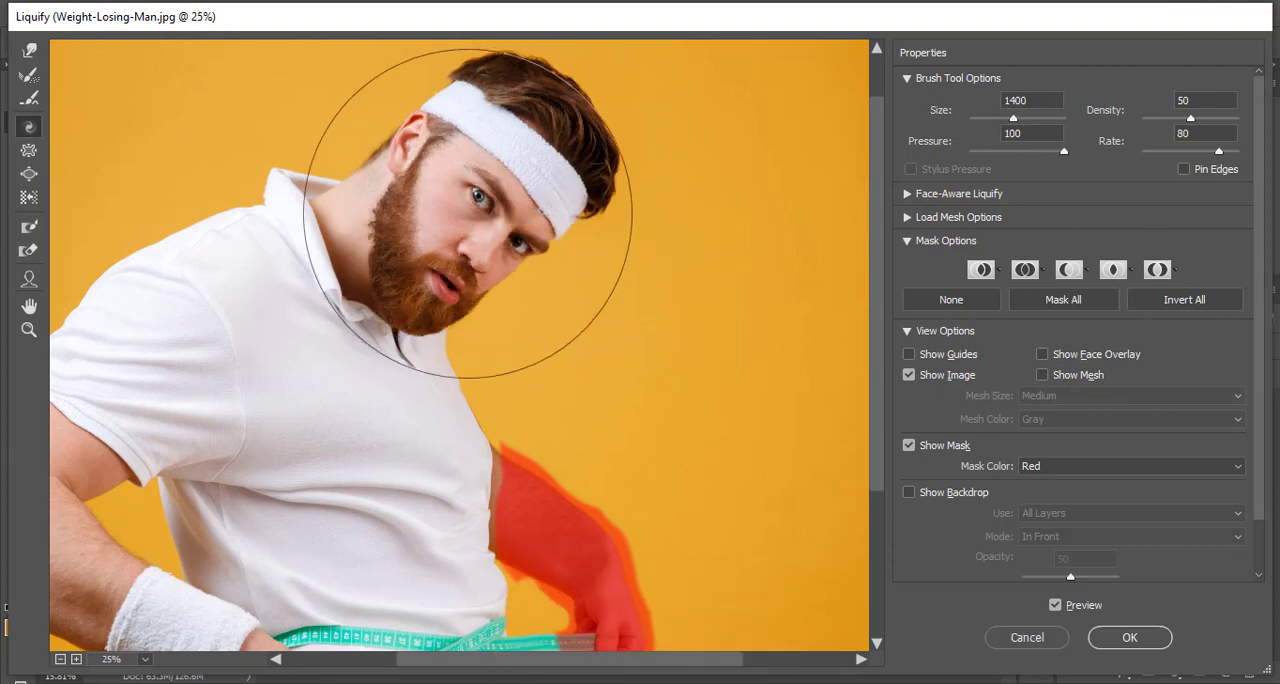
- Activate the Pucker tool at brush size 300 over the man's body, and switch to the Bloat tool at size 400
click(29, 152)
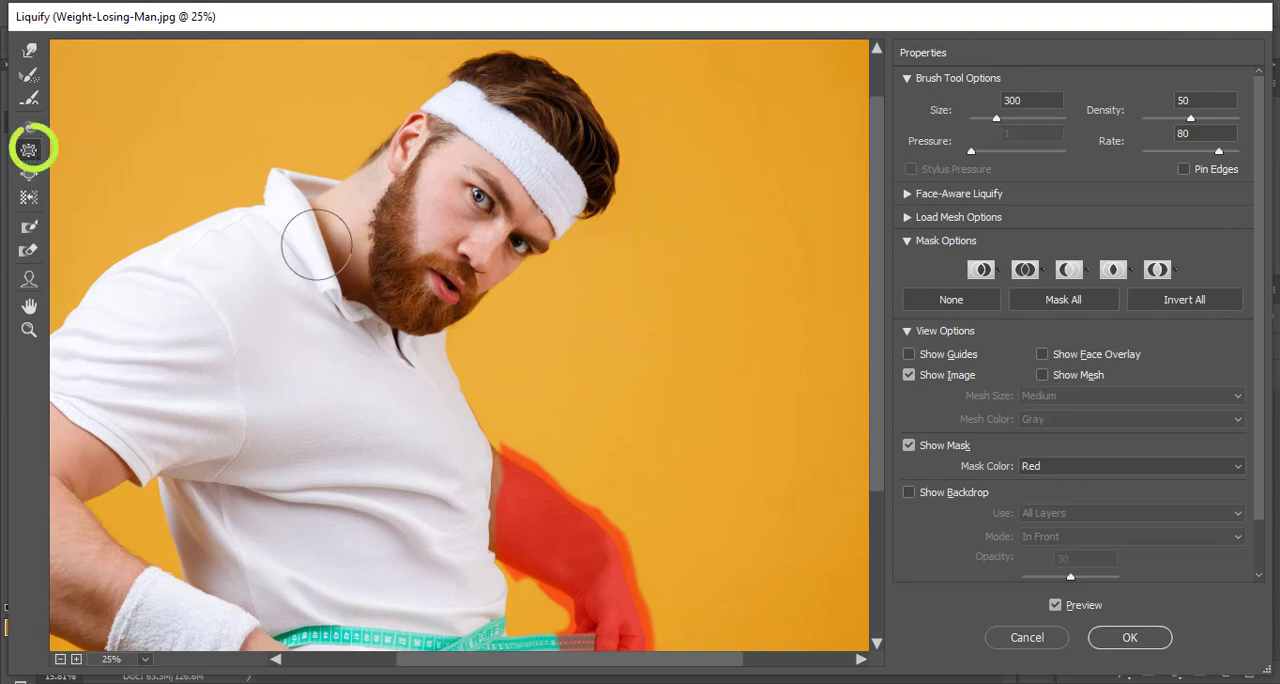
scroll(535, 478, down, 1)
scroll(535, 478, down, 2)
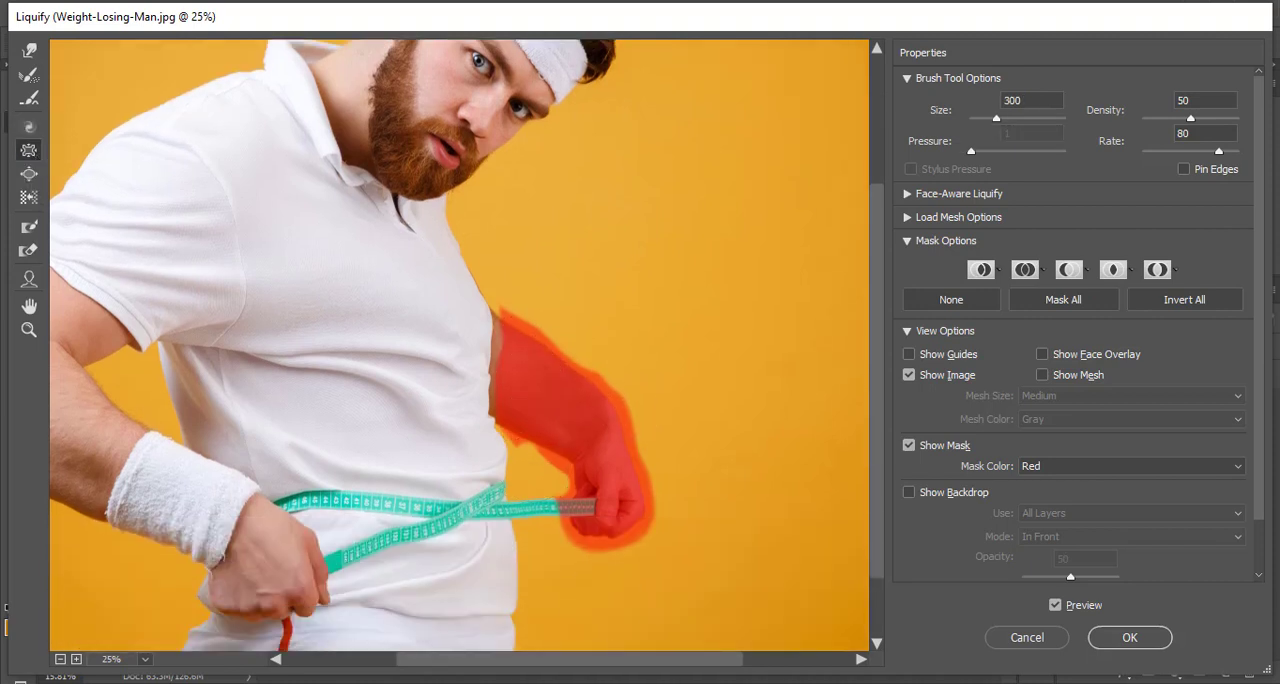
drag(636, 662, 548, 659)
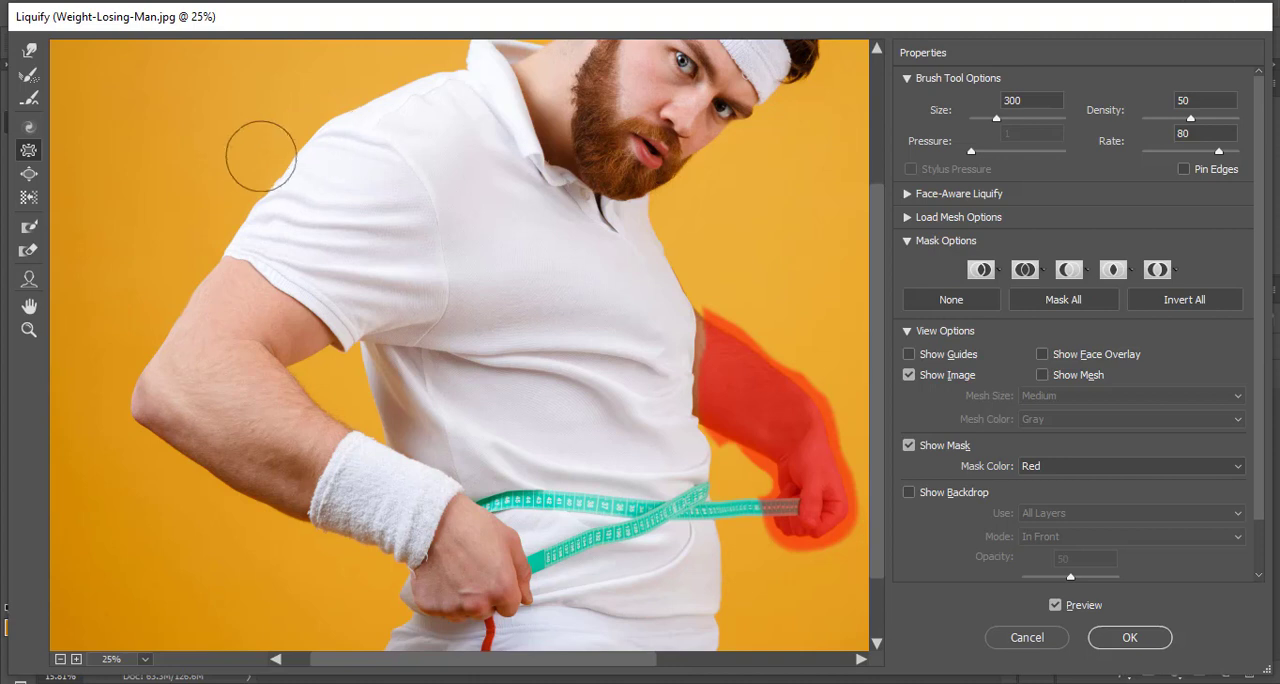
click(28, 173)
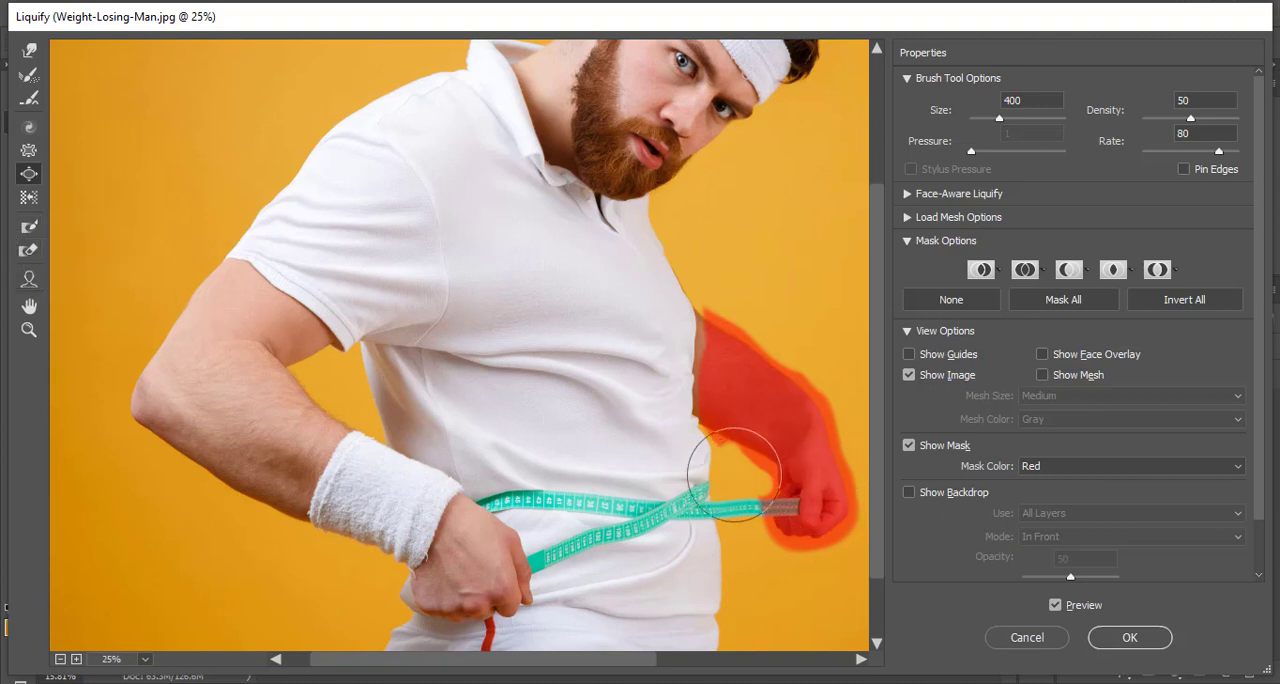
- Try pushing the seat of the trousers inward with the Forward Warp tool at brush size 400, undoing the strokes
scroll(600, 470, down, 2)
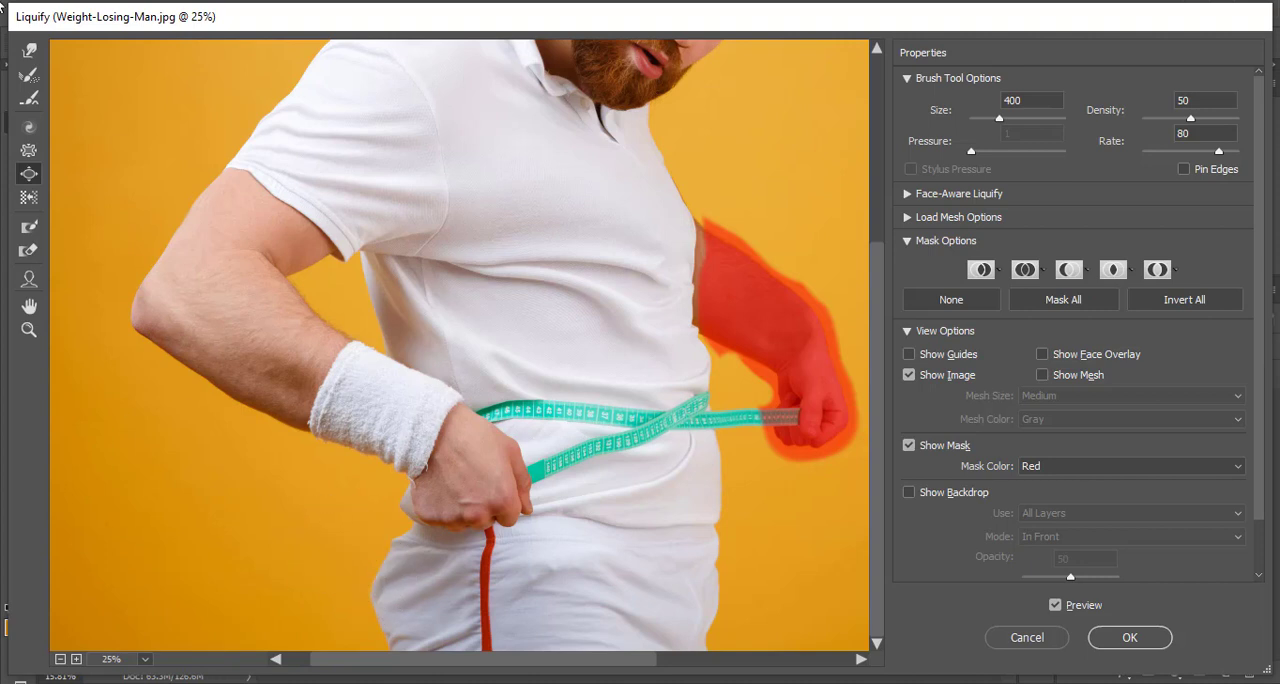
click(31, 52)
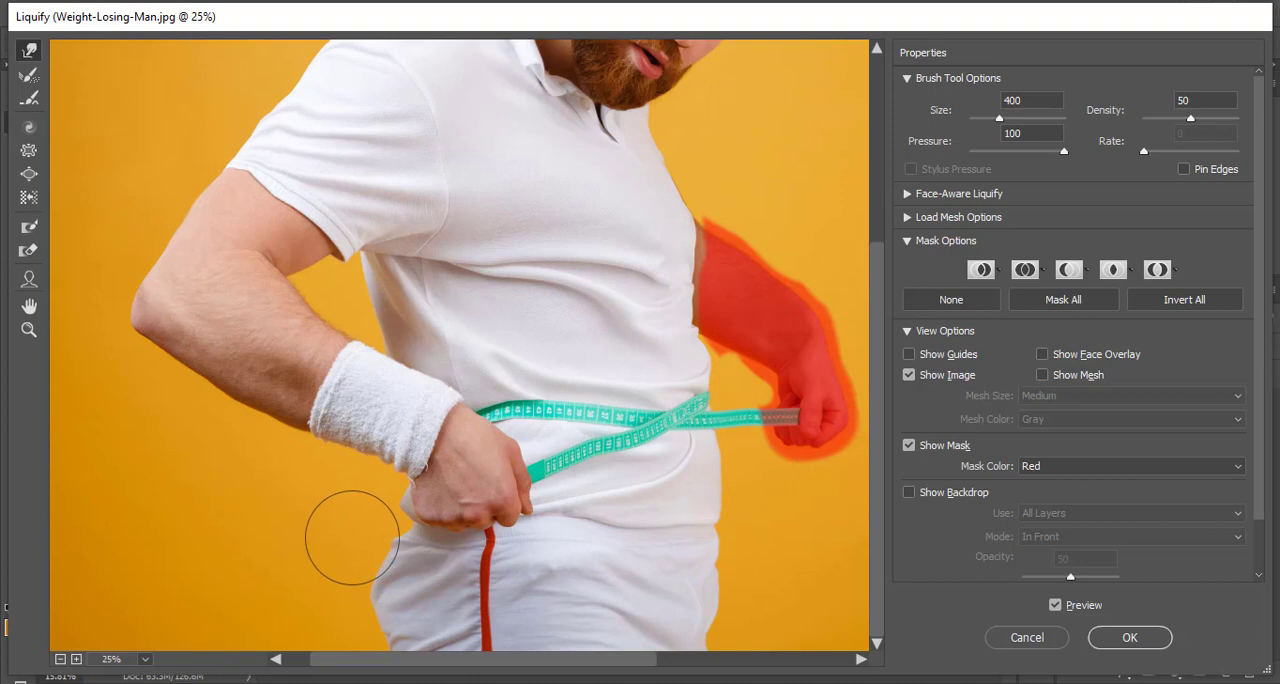
mouse_move(357, 549)
mouse_down()
mouse_move(378, 613)
mouse_move(394, 603)
mouse_up()
key(ctrl+alt+z)
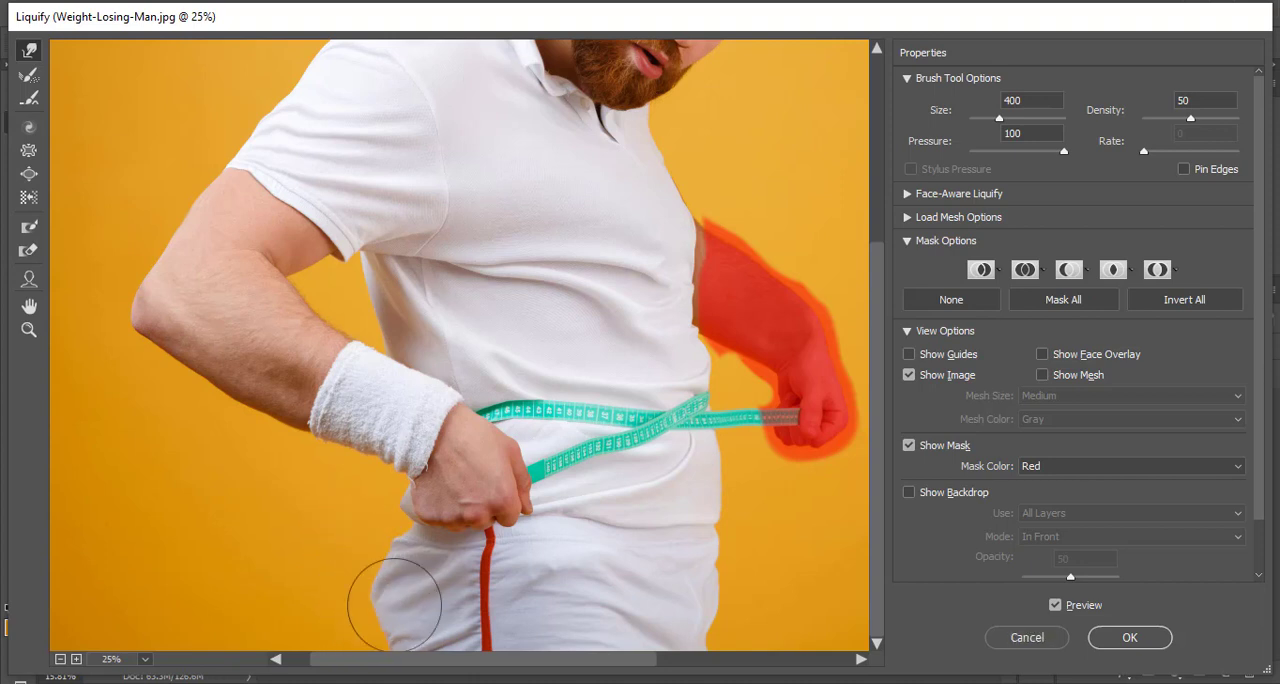
drag(388, 602, 424, 586)
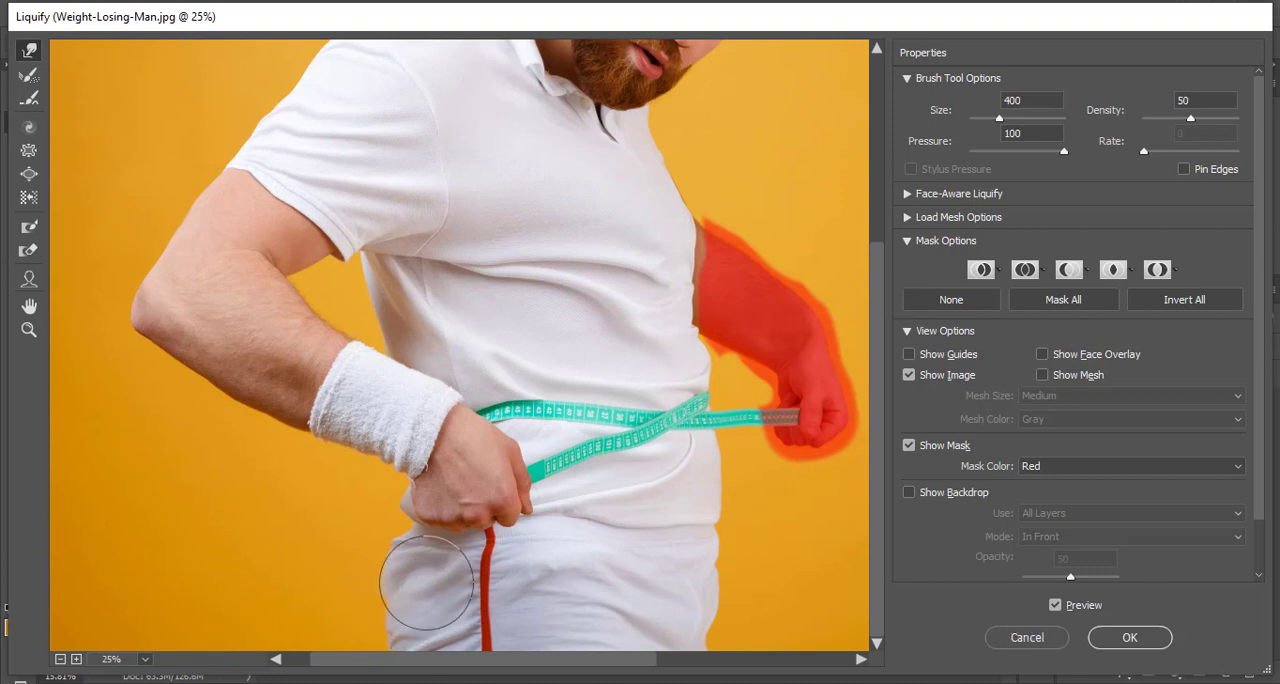
key(ctrl+alt+z)
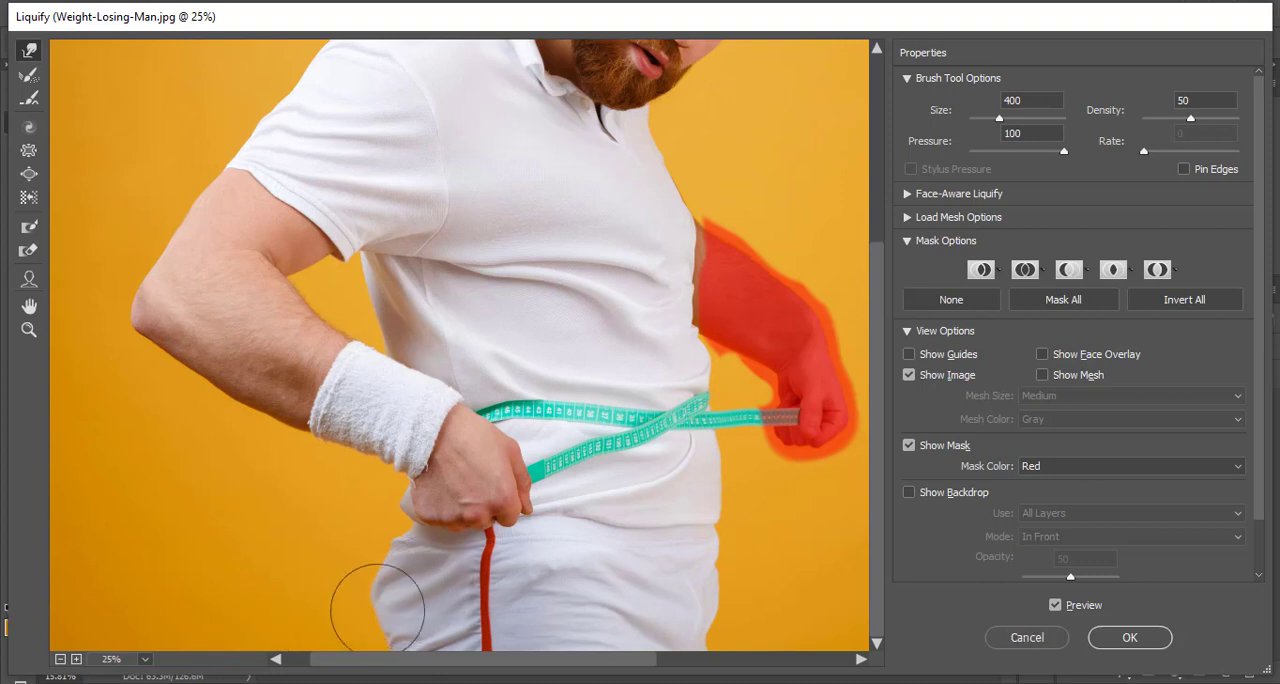
- Push the seat of the trousers inward with Forward Warp strokes down to the image's lower edge, and turn on Pin Edges
drag(379, 608, 391, 598)
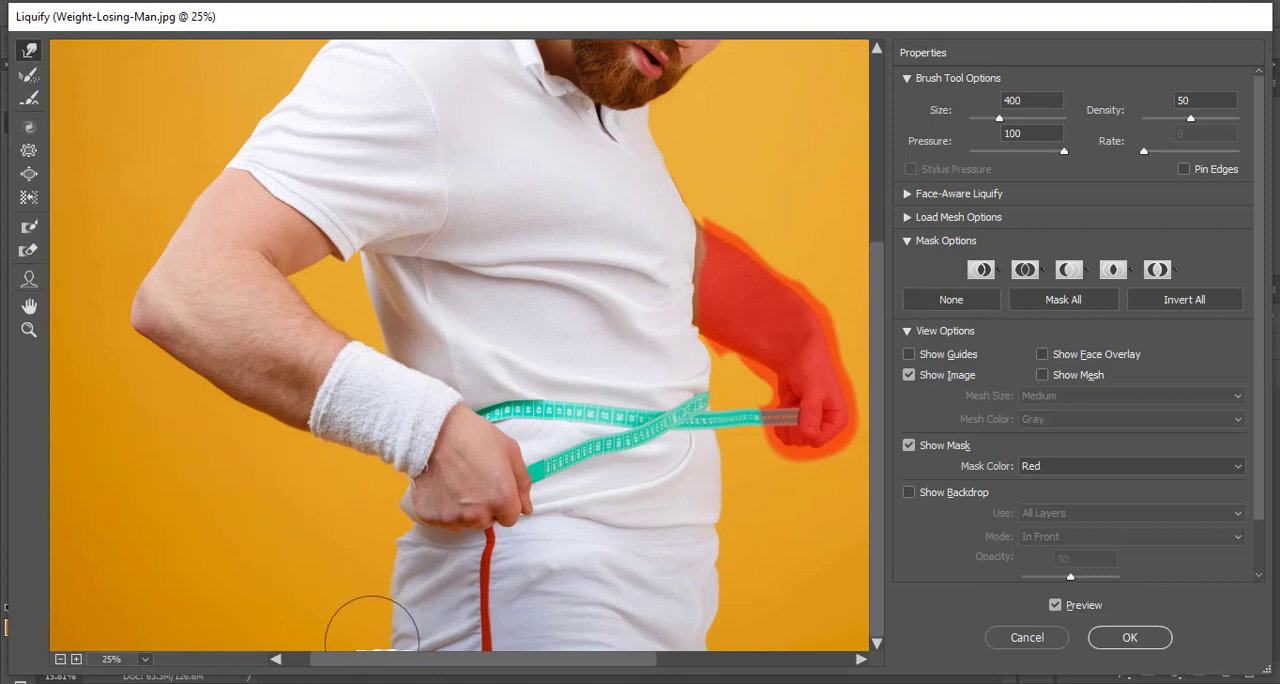
drag(371, 637, 378, 625)
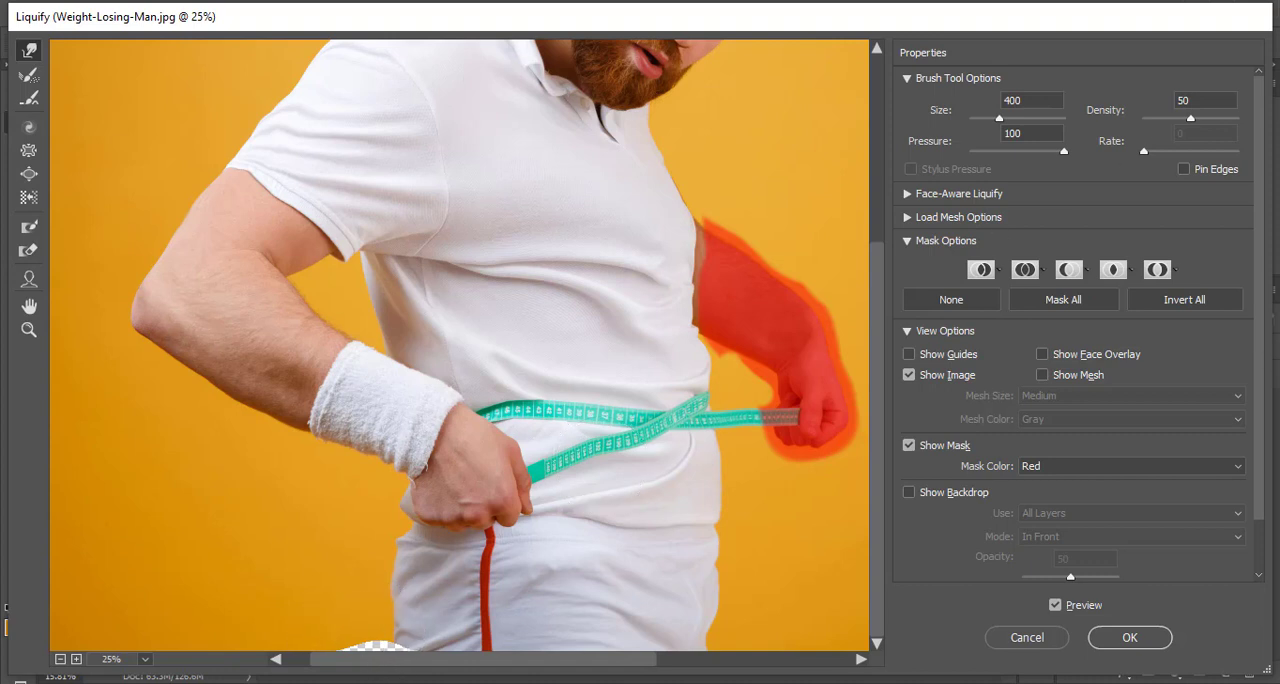
click(1184, 170)
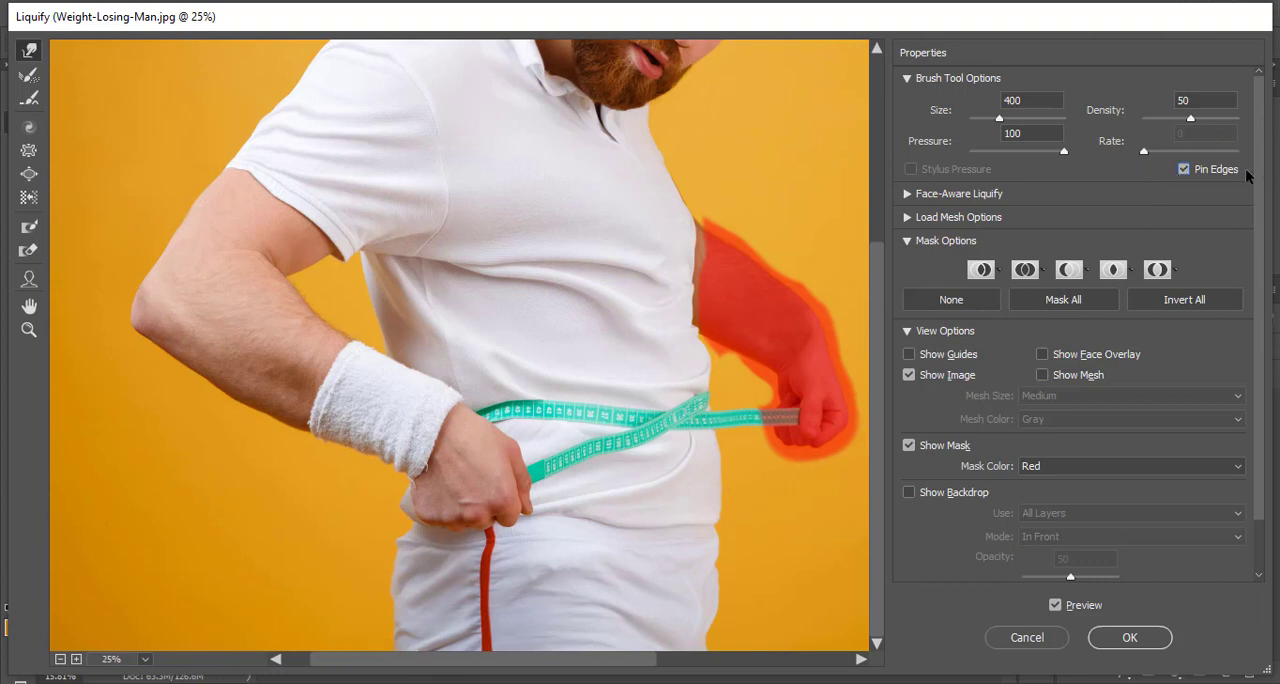
scroll(251, 391, up, 3)
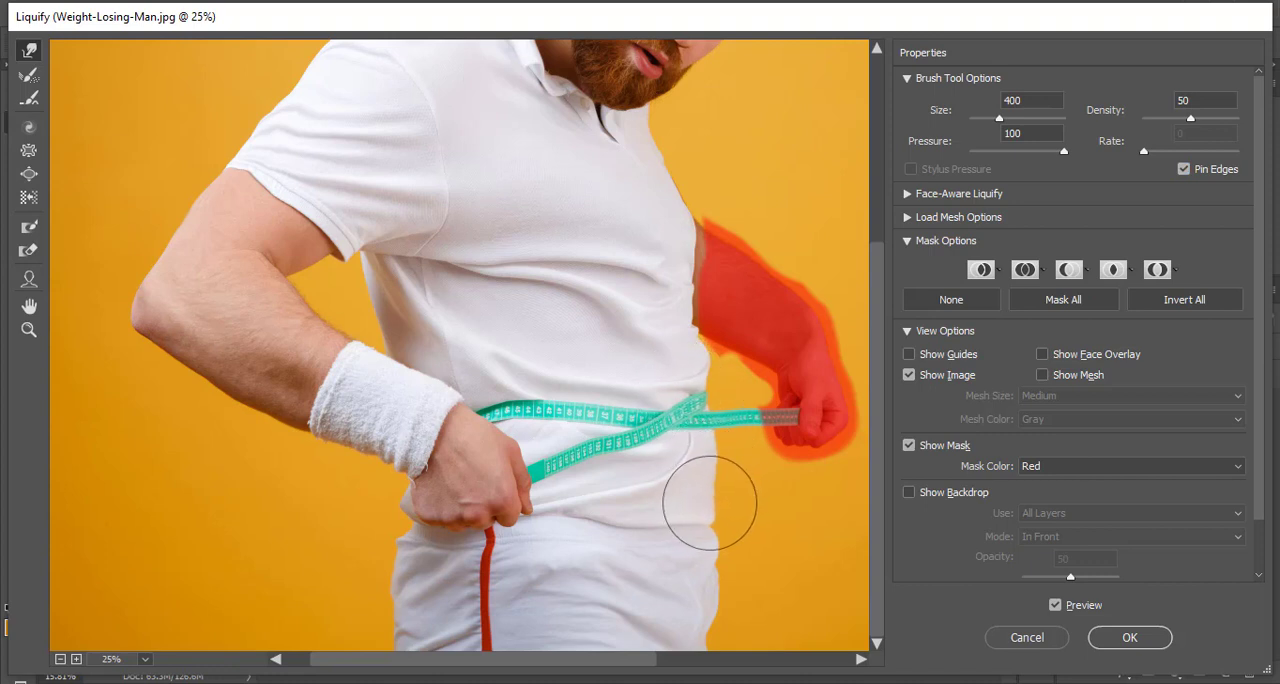
- Look over the slimmed torso and reveal the mesh loading and saving options
scroll(711, 523, up, 1)
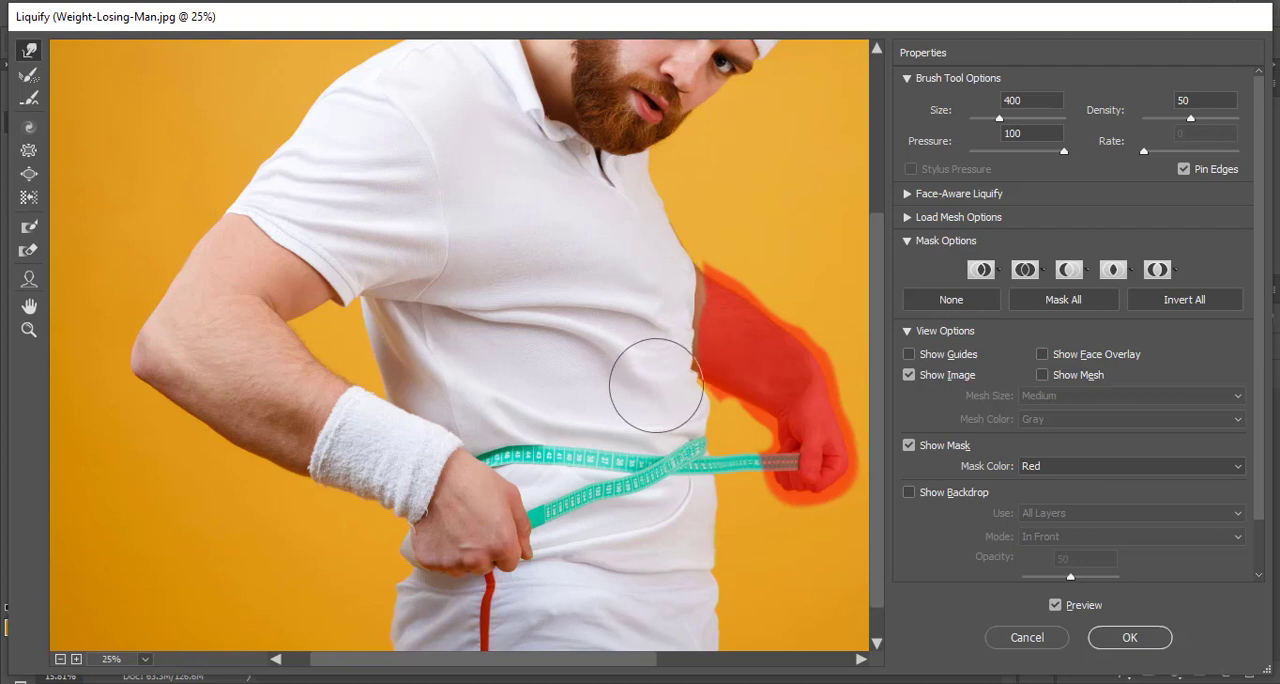
scroll(588, 372, up, 5)
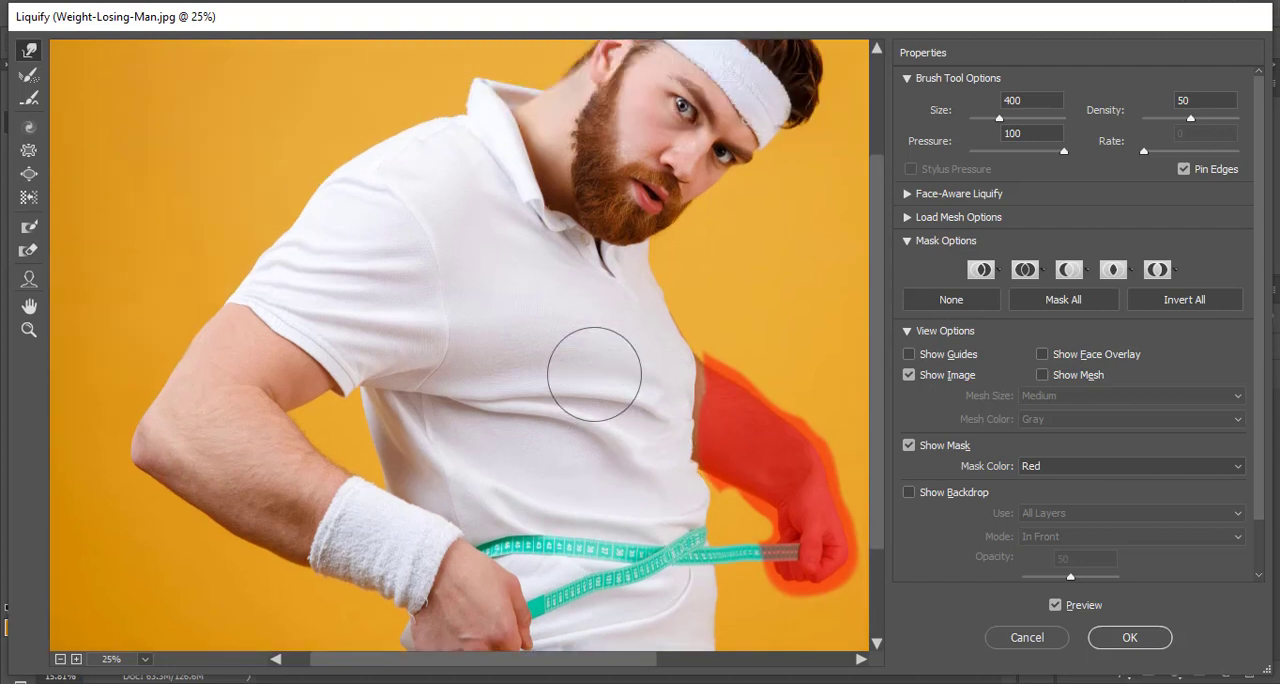
scroll(592, 381, down, 1)
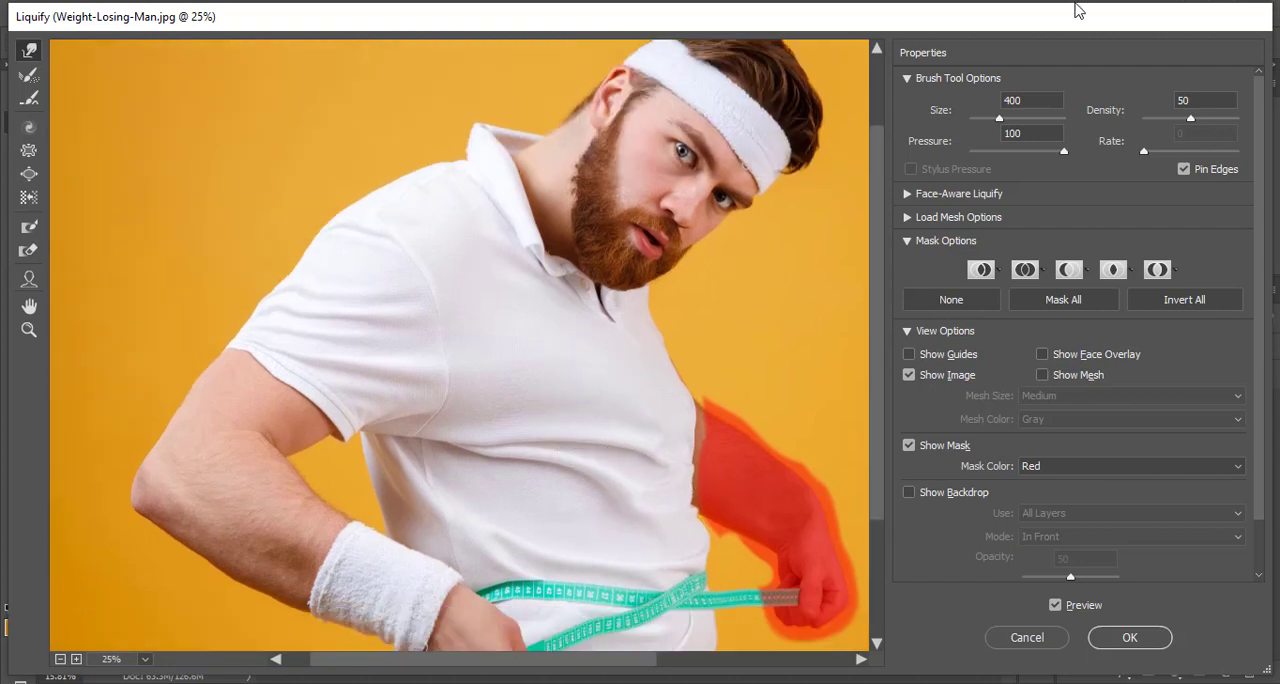
click(907, 220)
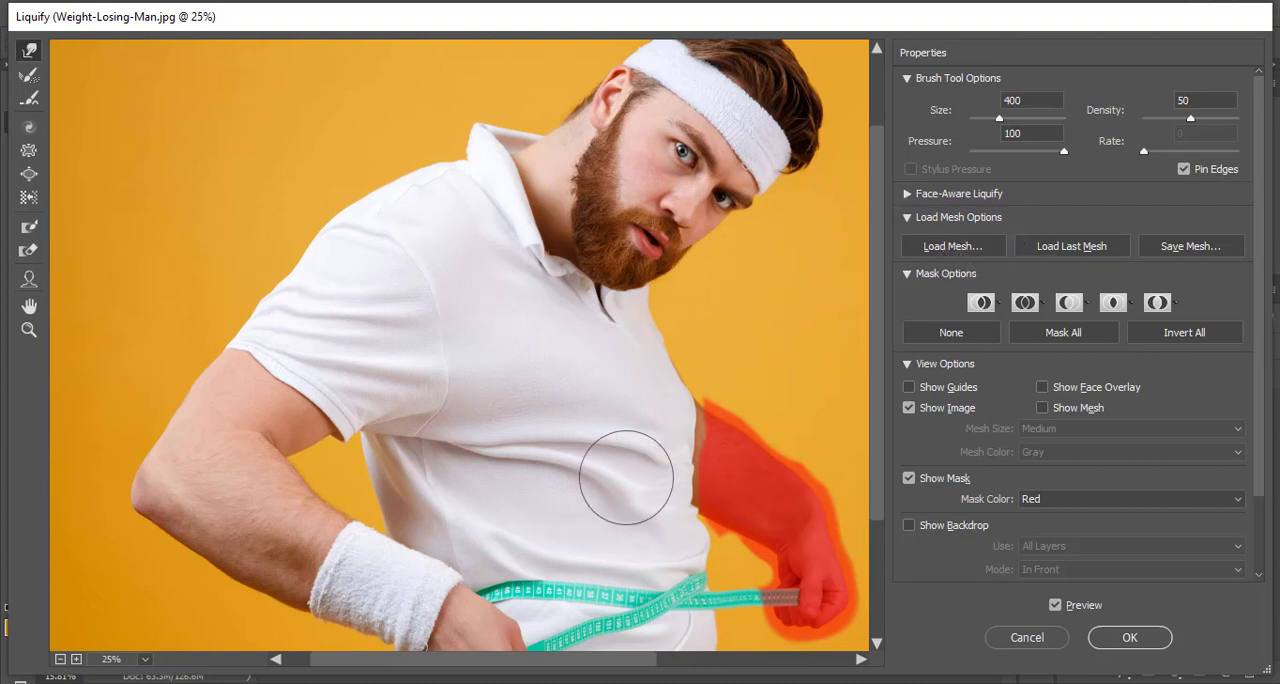
scroll(632, 479, down, 4)
scroll(640, 460, up, 3)
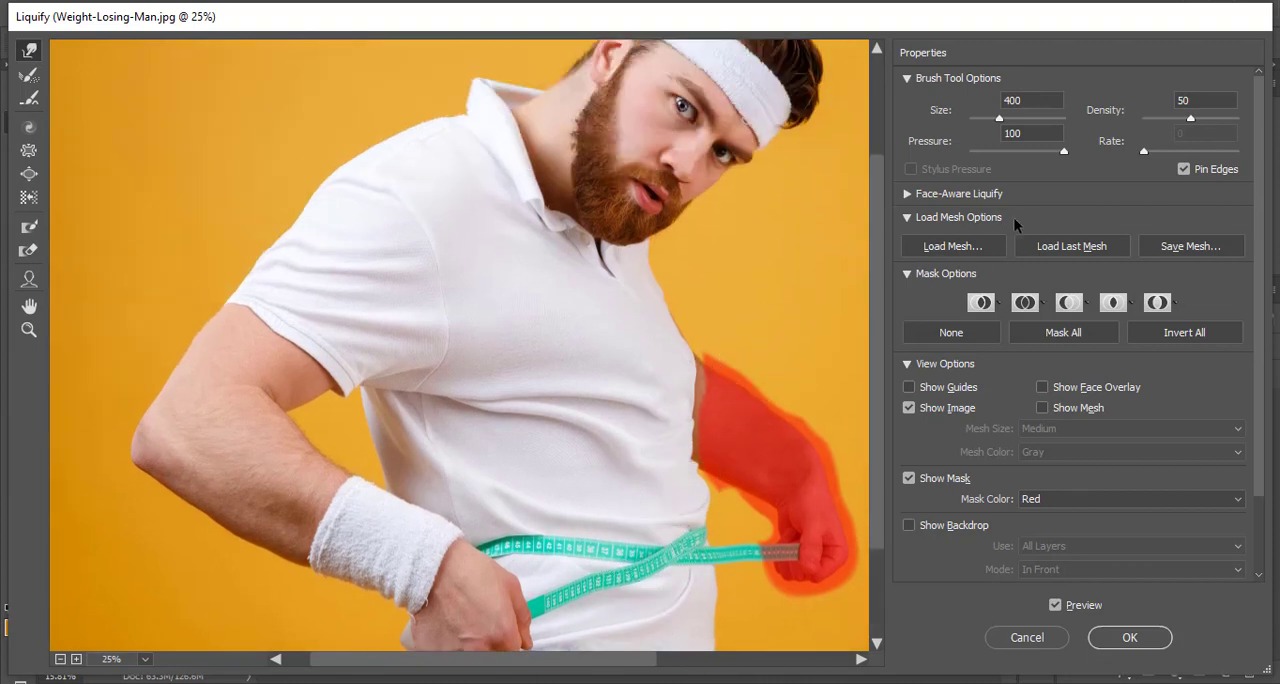
- Try loading the mesh file Weight Losing Man.msh from the portrait-sports-man folder, inspect the body, and undo the load
click(965, 246)
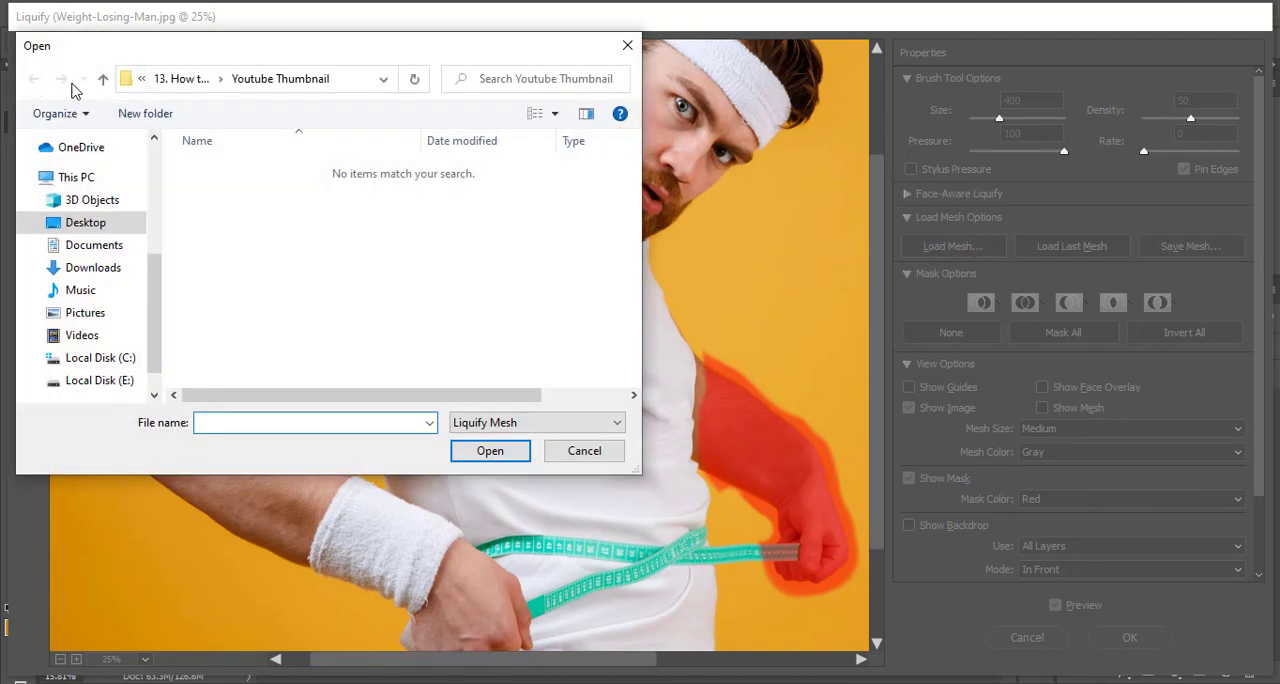
click(104, 79)
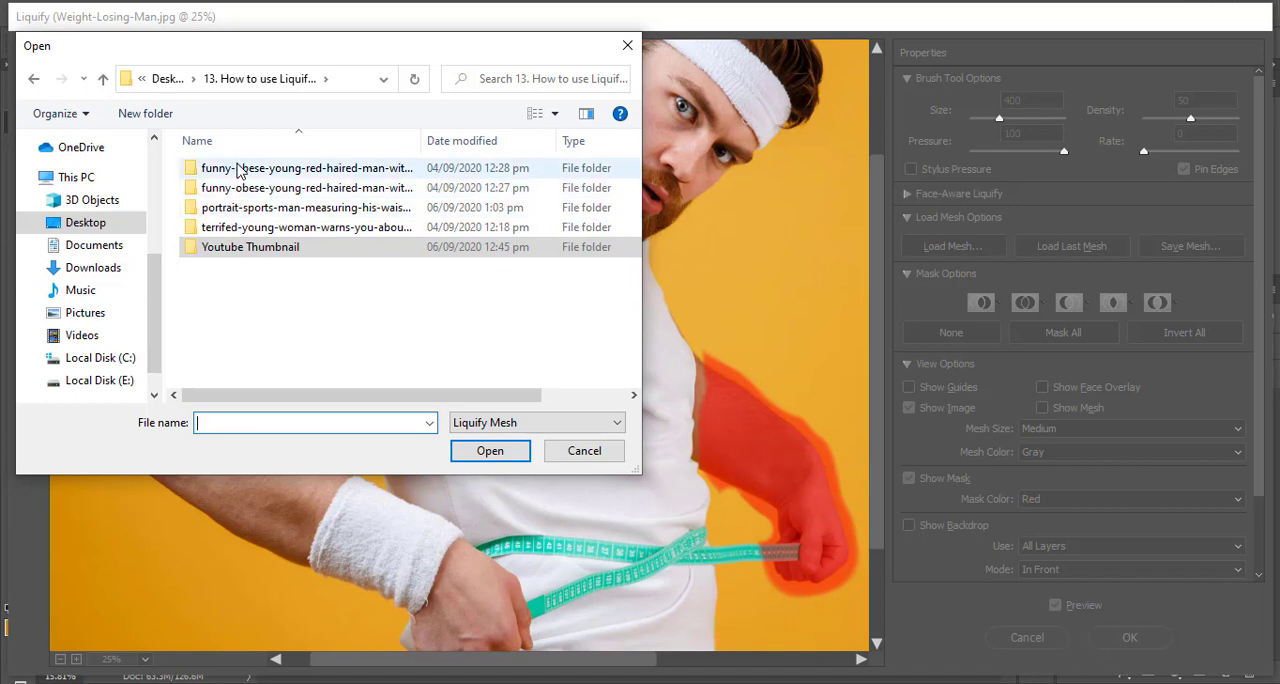
click(233, 207)
double_click(233, 207)
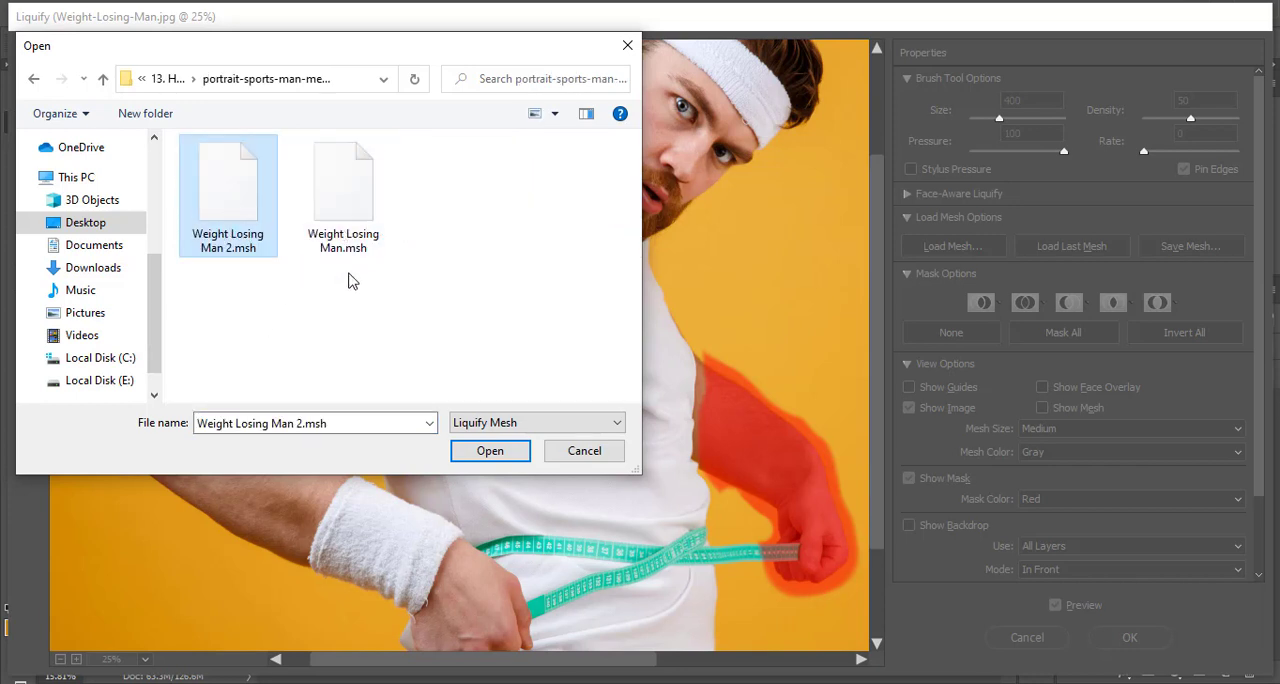
click(345, 215)
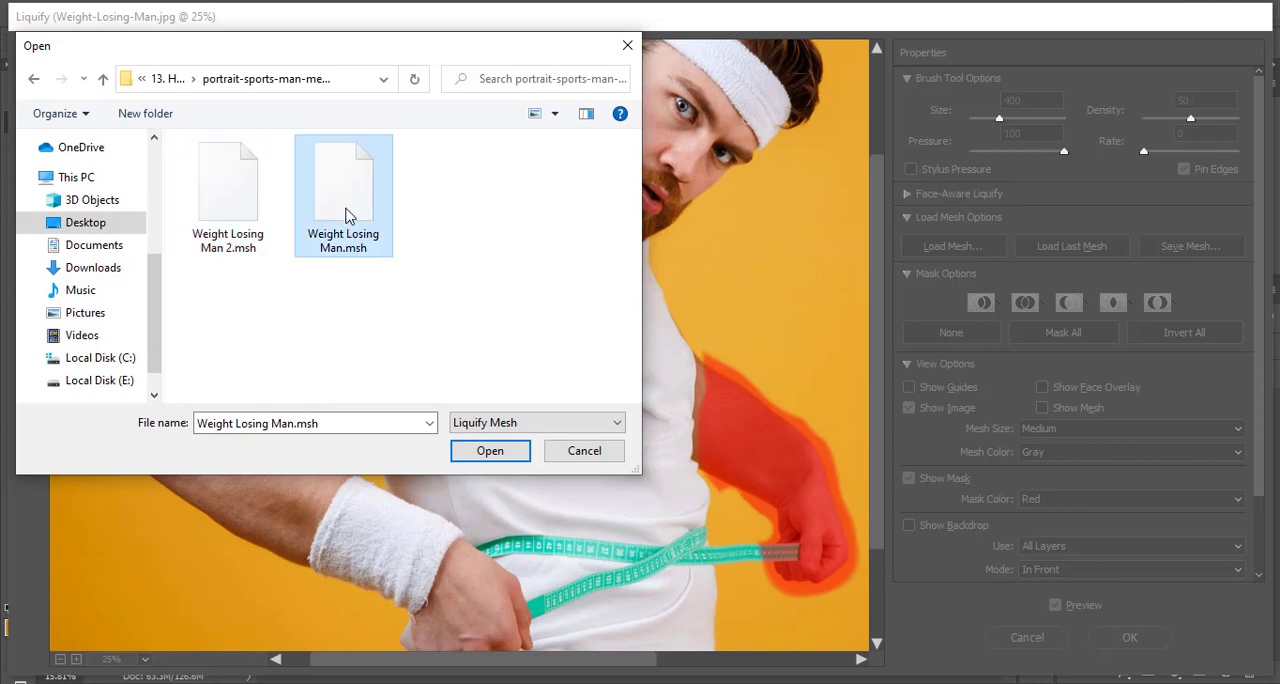
double_click(337, 205)
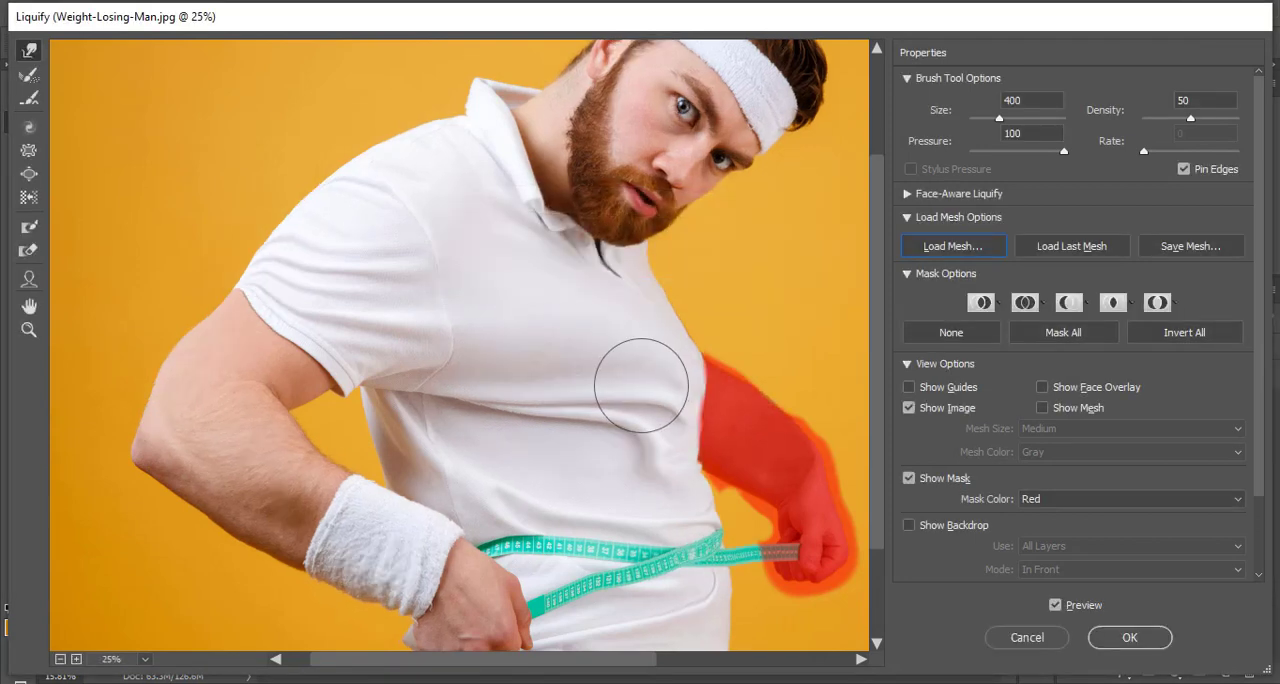
scroll(641, 385, down, 3)
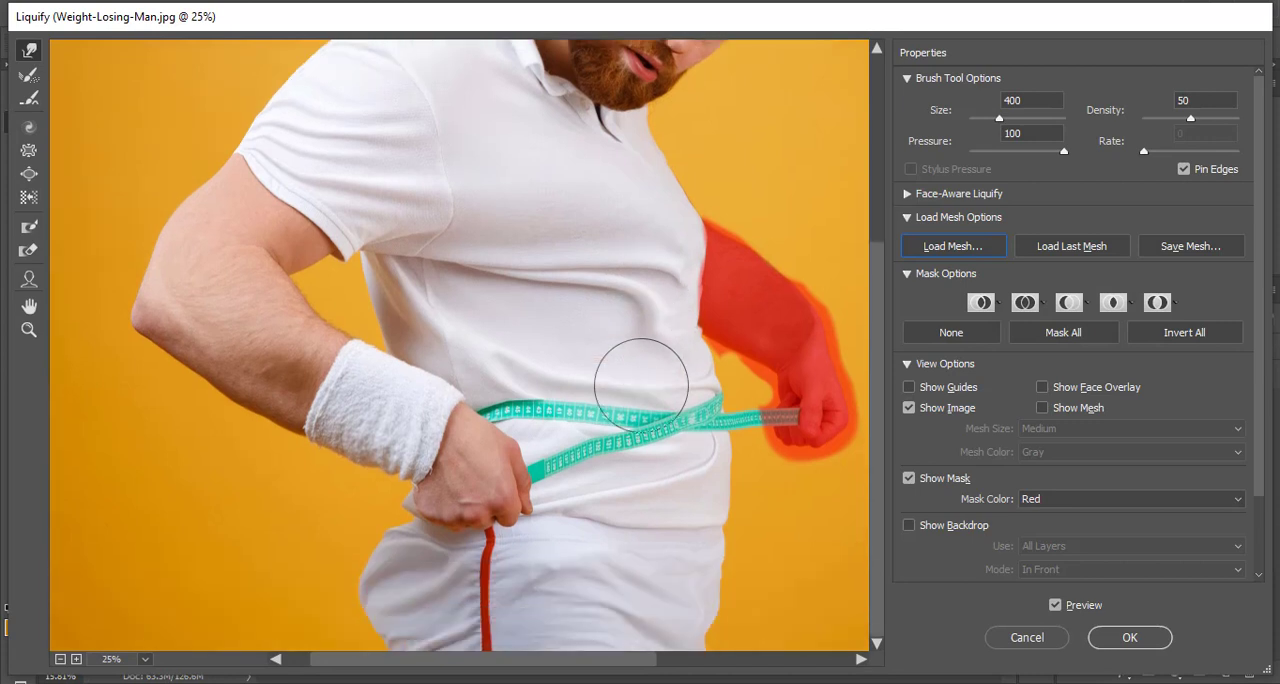
scroll(641, 385, up, 4)
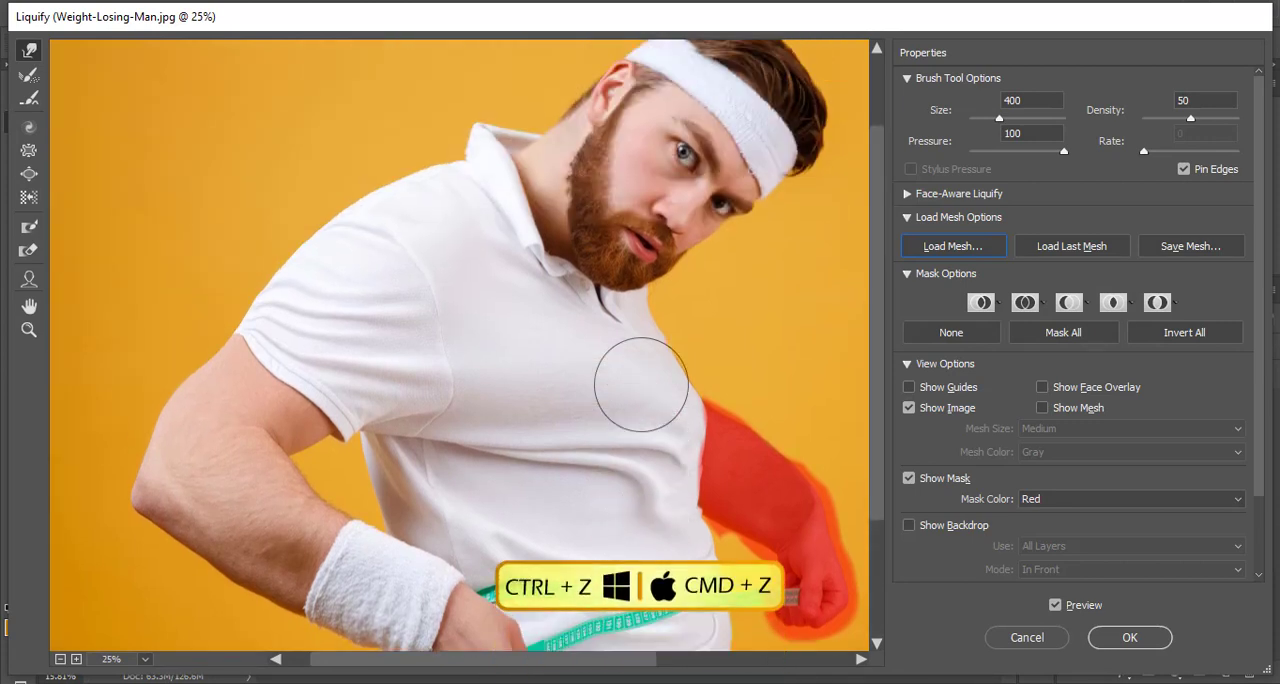
key(ctrl+z)
key(ctrl+z)
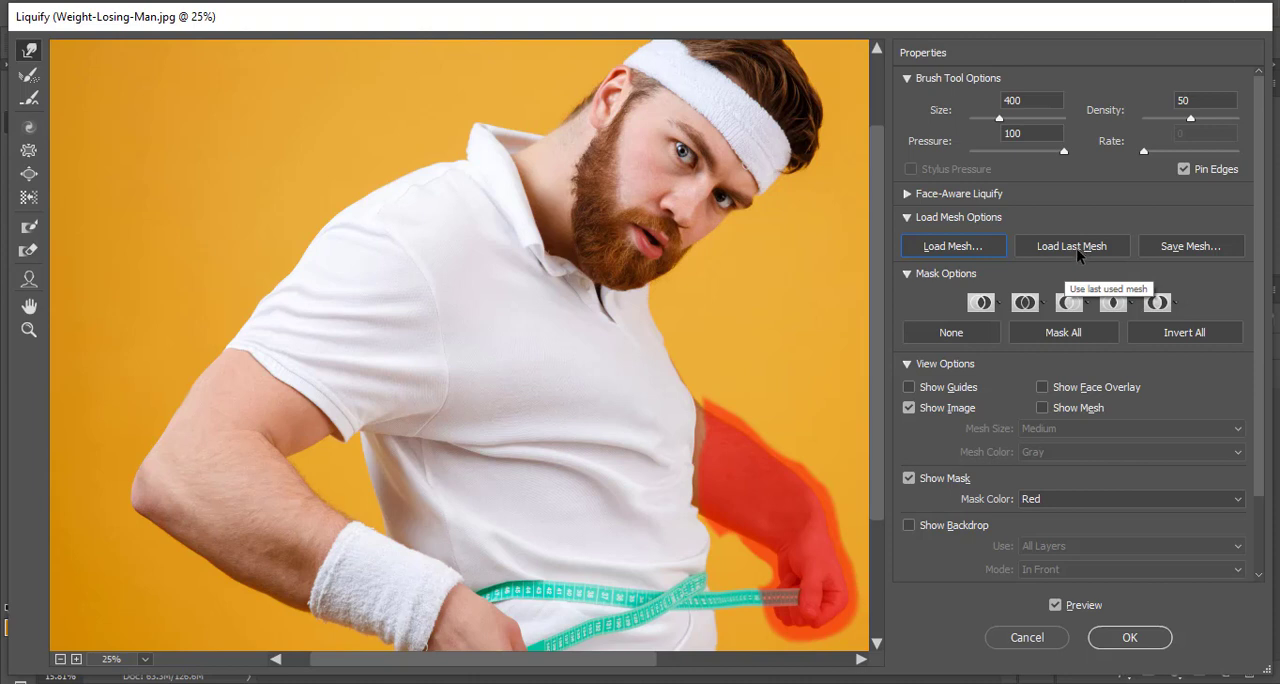
- Apply the last used mesh to the image and turn on guides in the preview
click(1063, 247)
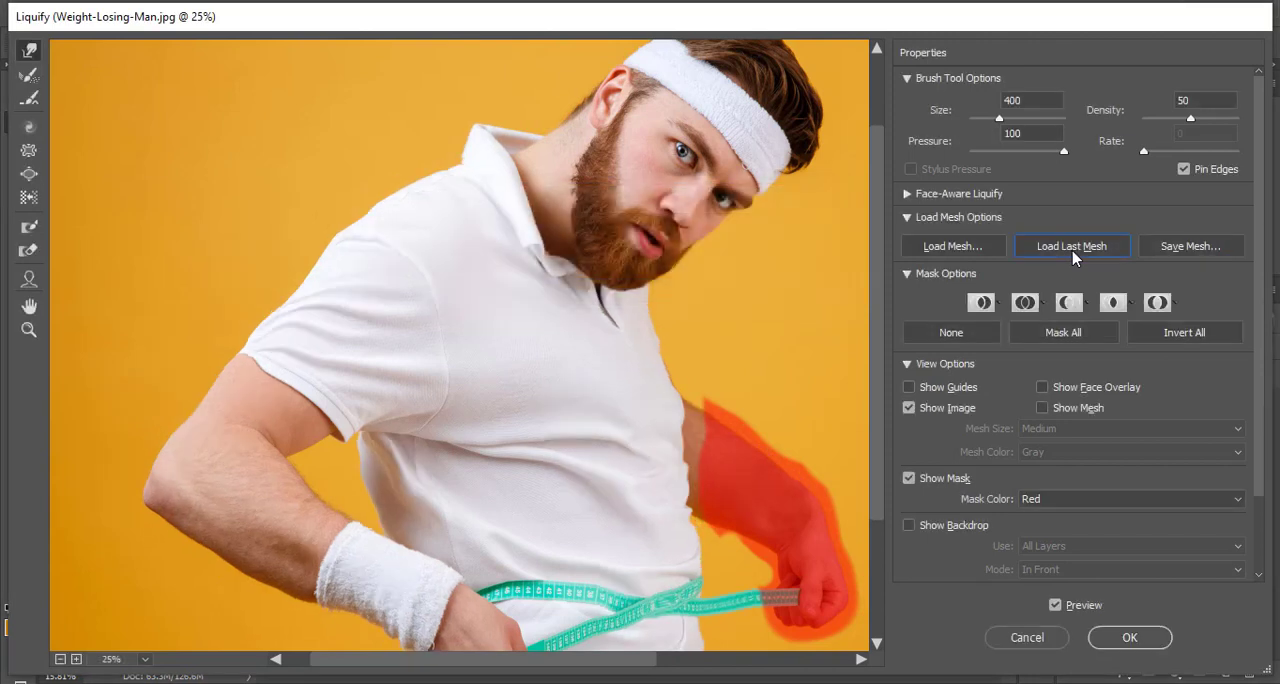
scroll(365, 340, down, 5)
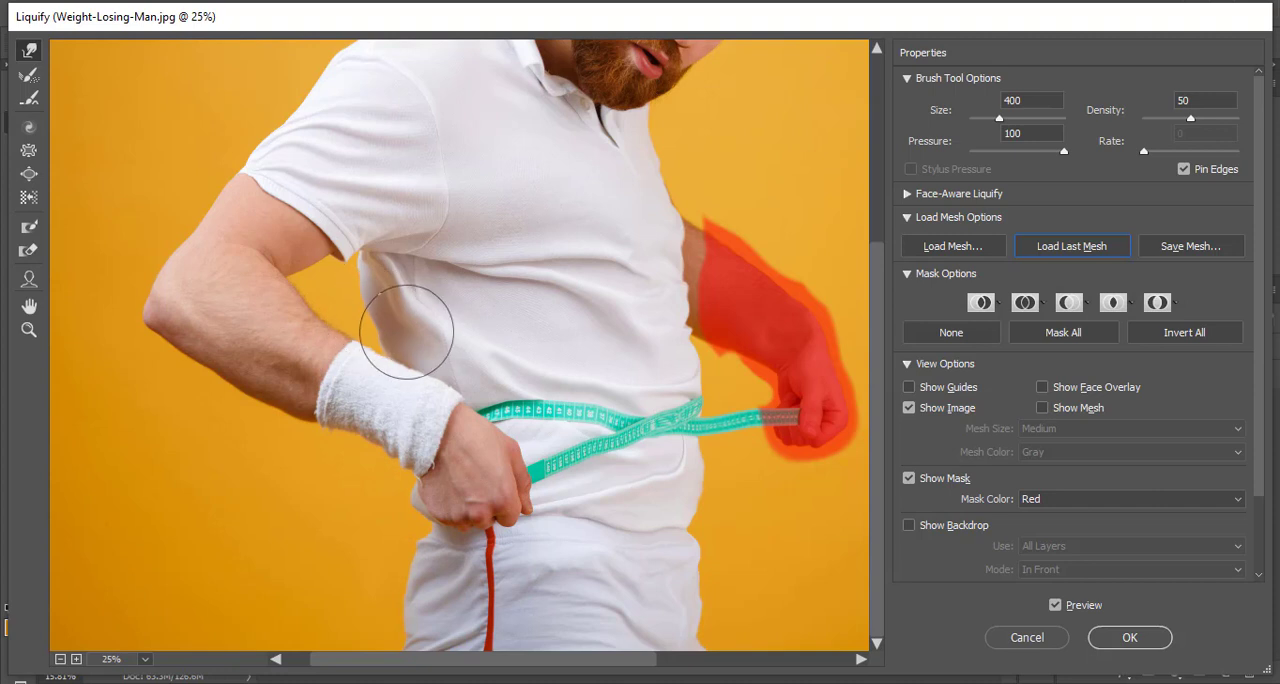
scroll(907, 299, down, 2)
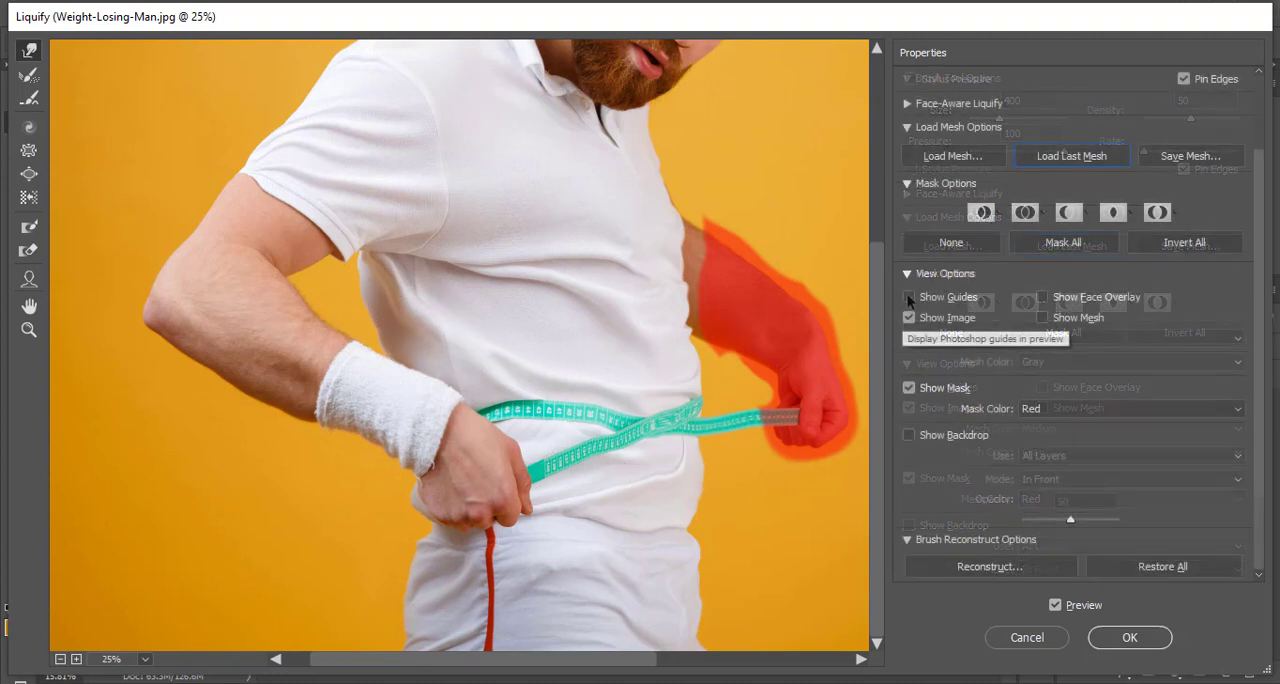
click(908, 298)
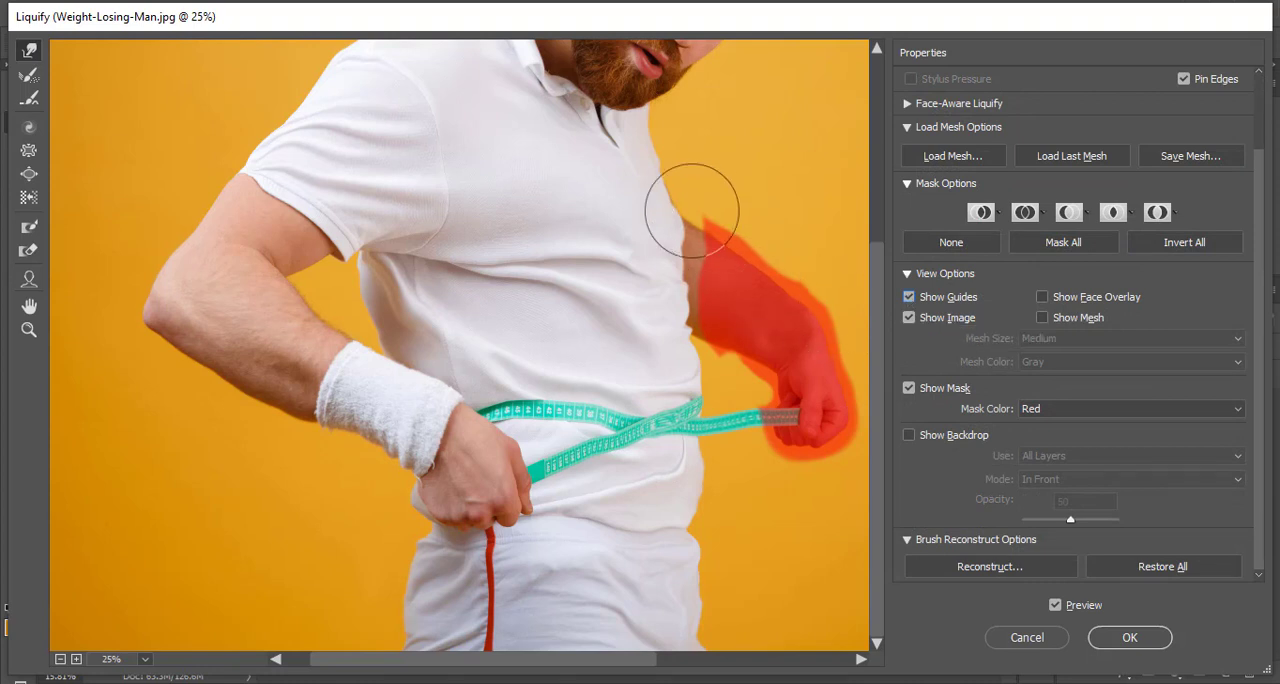
- Display the reference mesh over a 66.7% close-up of the man's belly
scroll(675, 225, up, 3)
scroll(674, 227, down, 1)
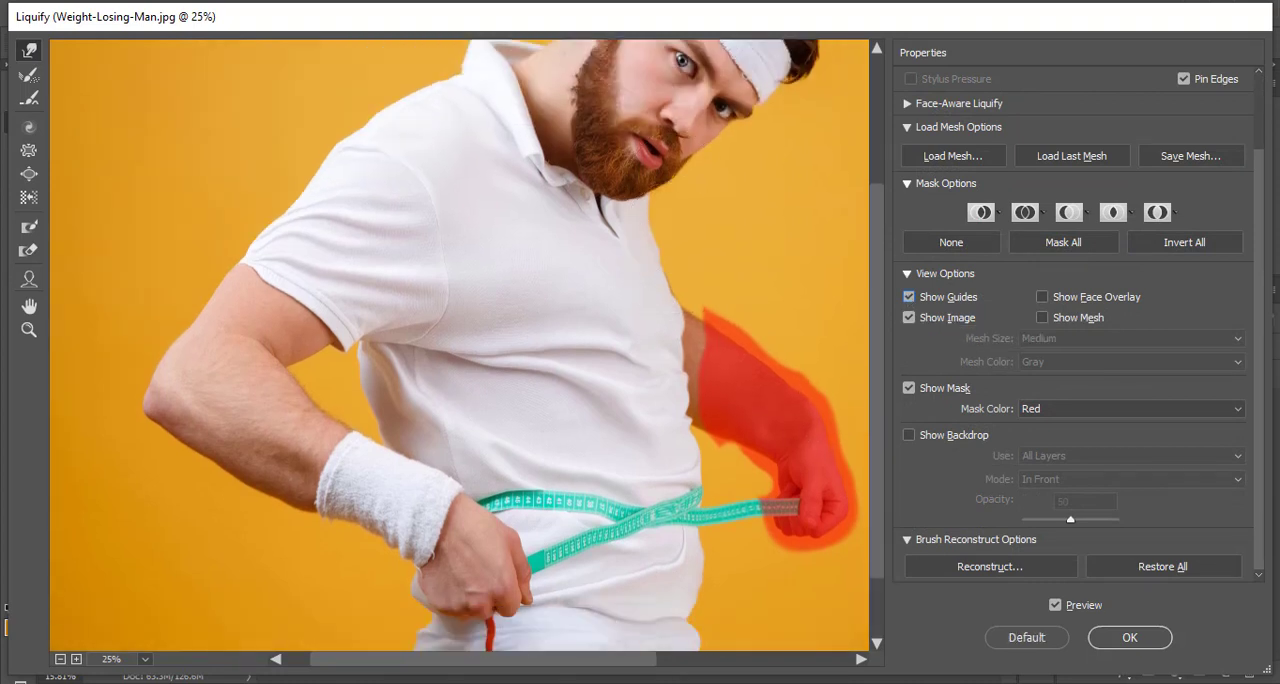
alt+scroll(674, 227, up, 2)
alt+scroll(674, 227, up, 1)
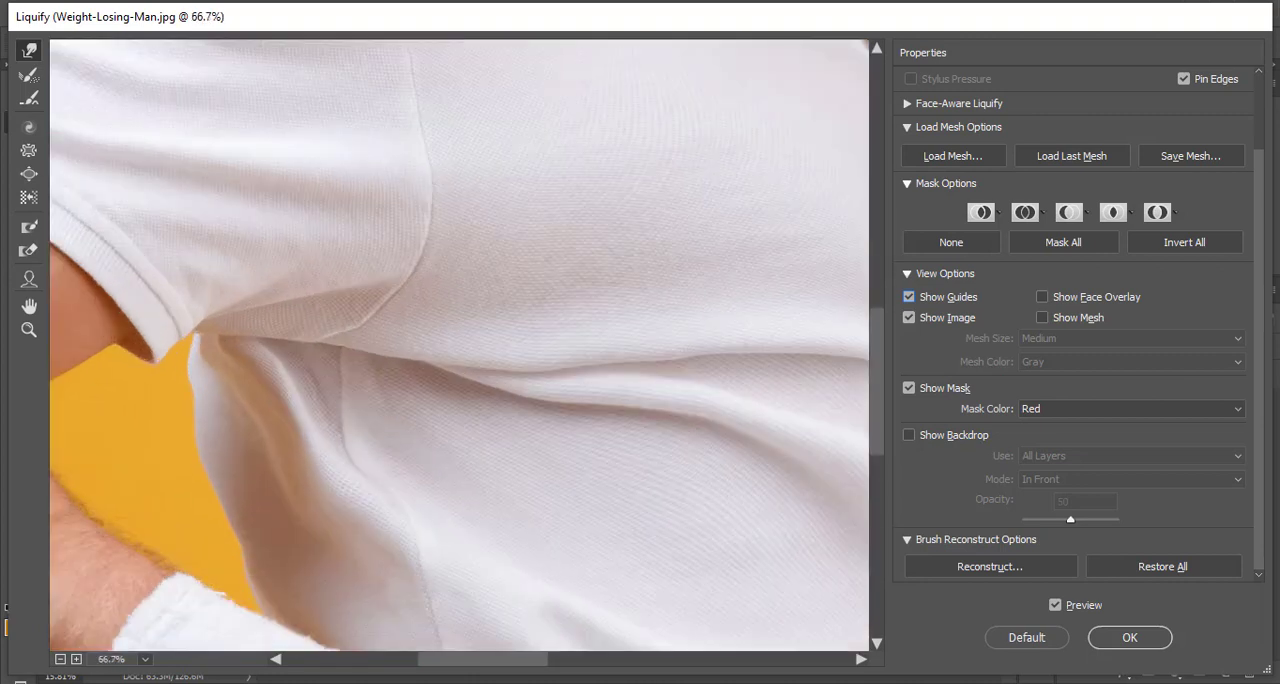
scroll(698, 230, up, 2)
scroll(698, 230, right, 5)
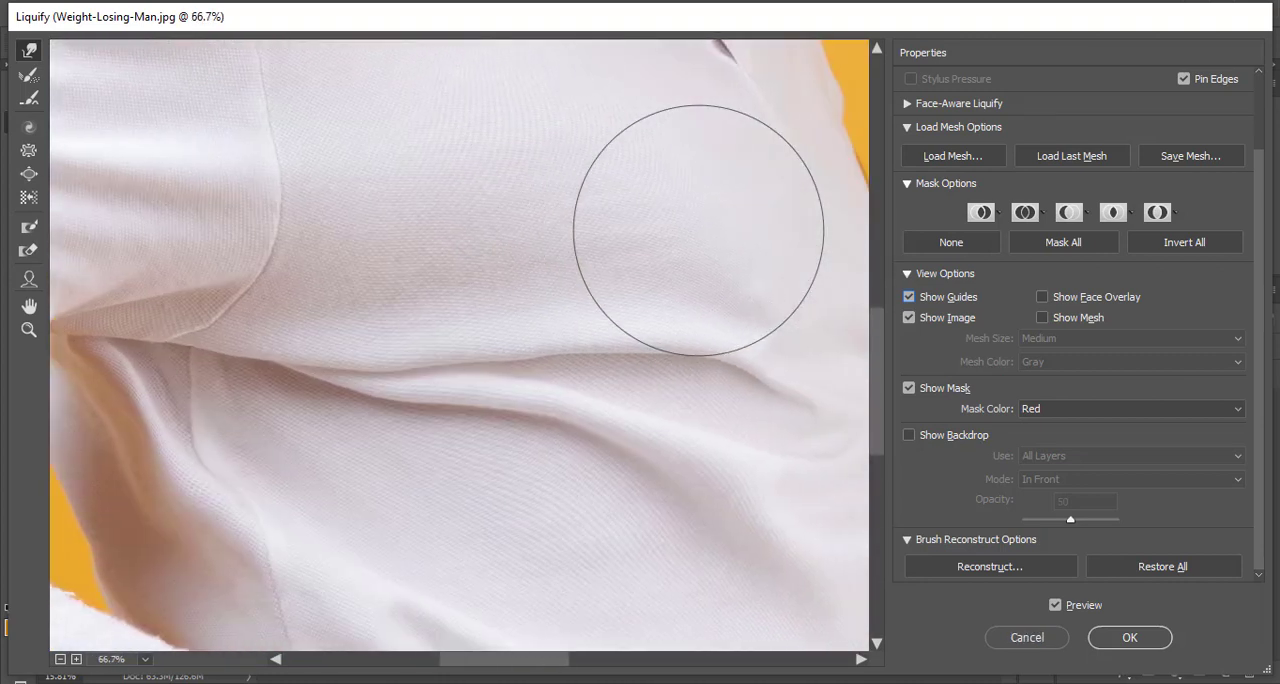
scroll(698, 230, down, 2)
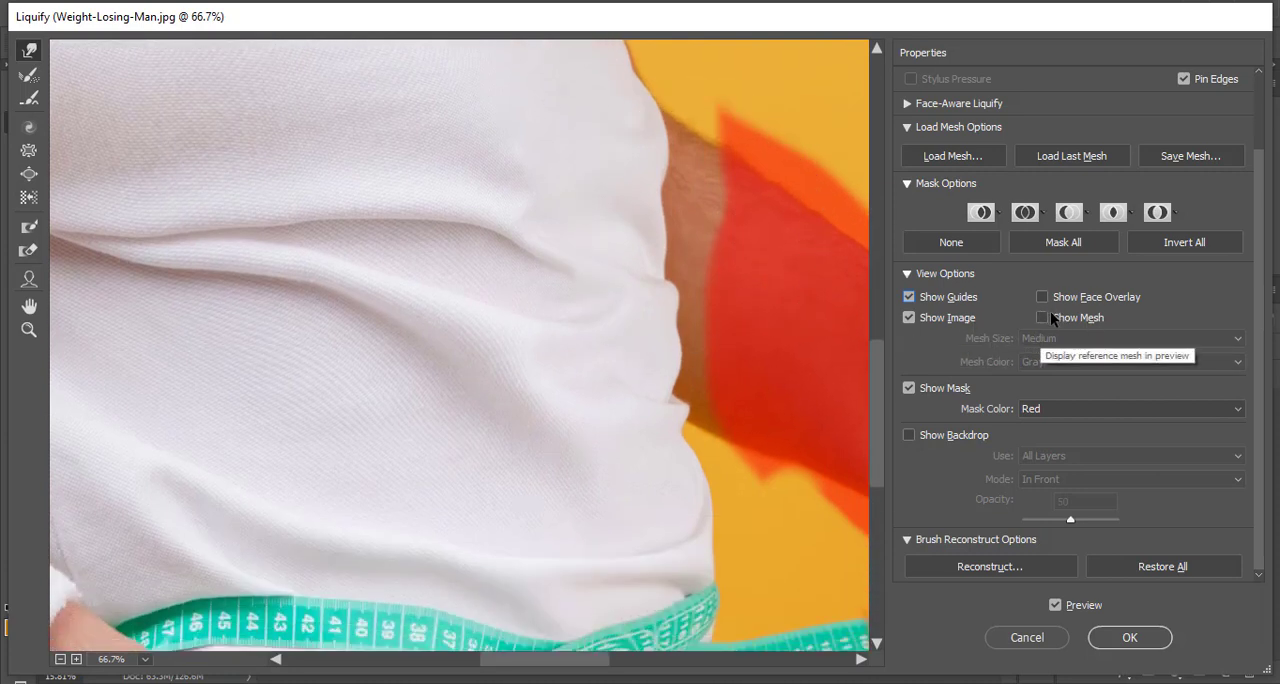
click(1044, 318)
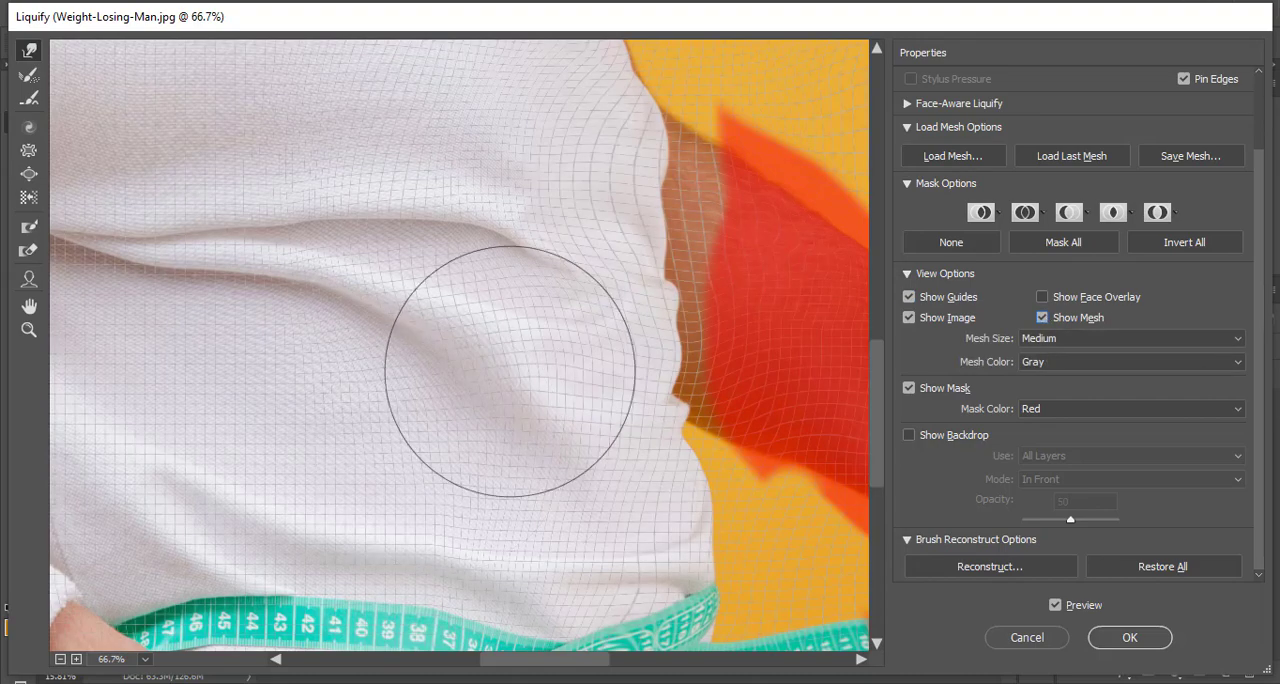
- Examine the mesh distortion along the man's chest, waist and trousers at different zoom levels
scroll(614, 305, up, 10)
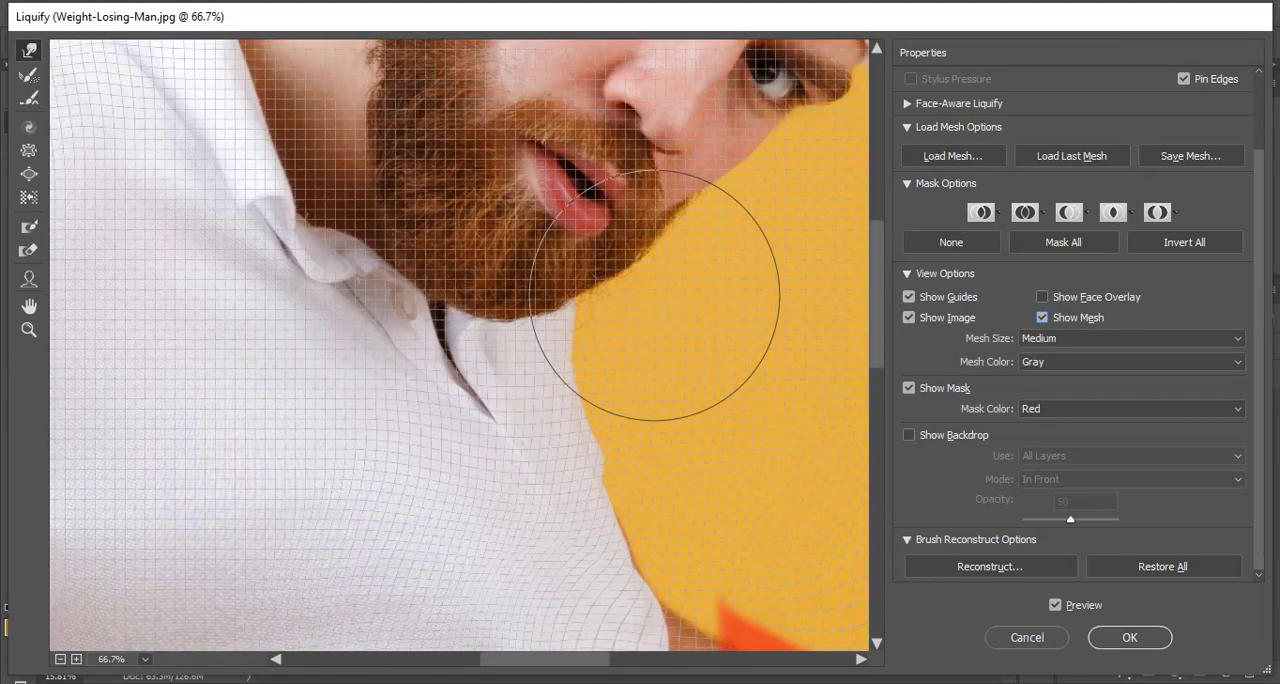
scroll(655, 295, down, 10)
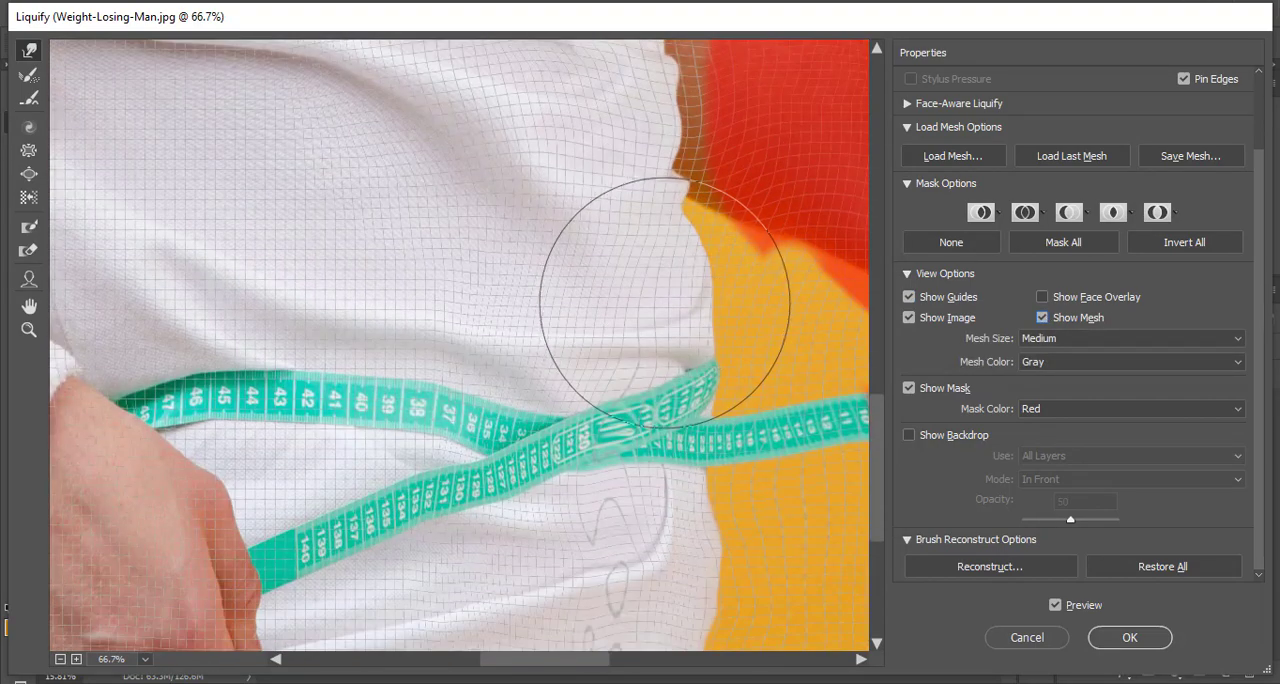
scroll(664, 302, down, 8)
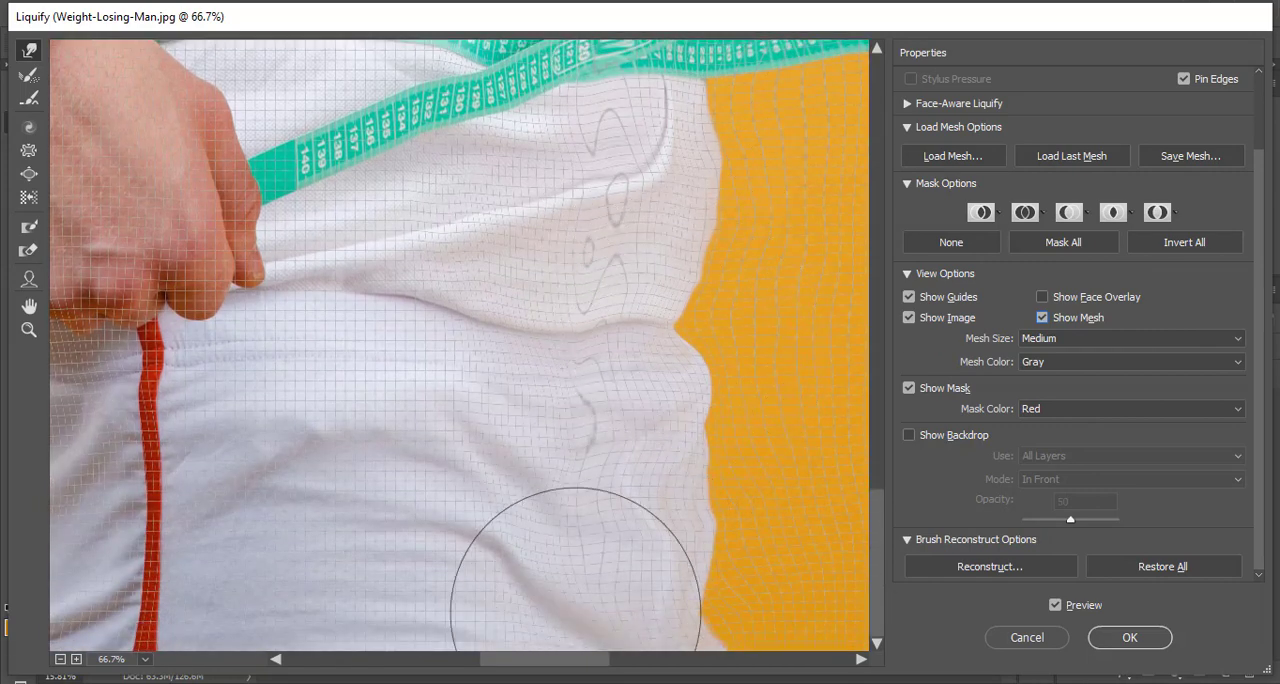
key(alt)
scroll(576, 608, down, 3)
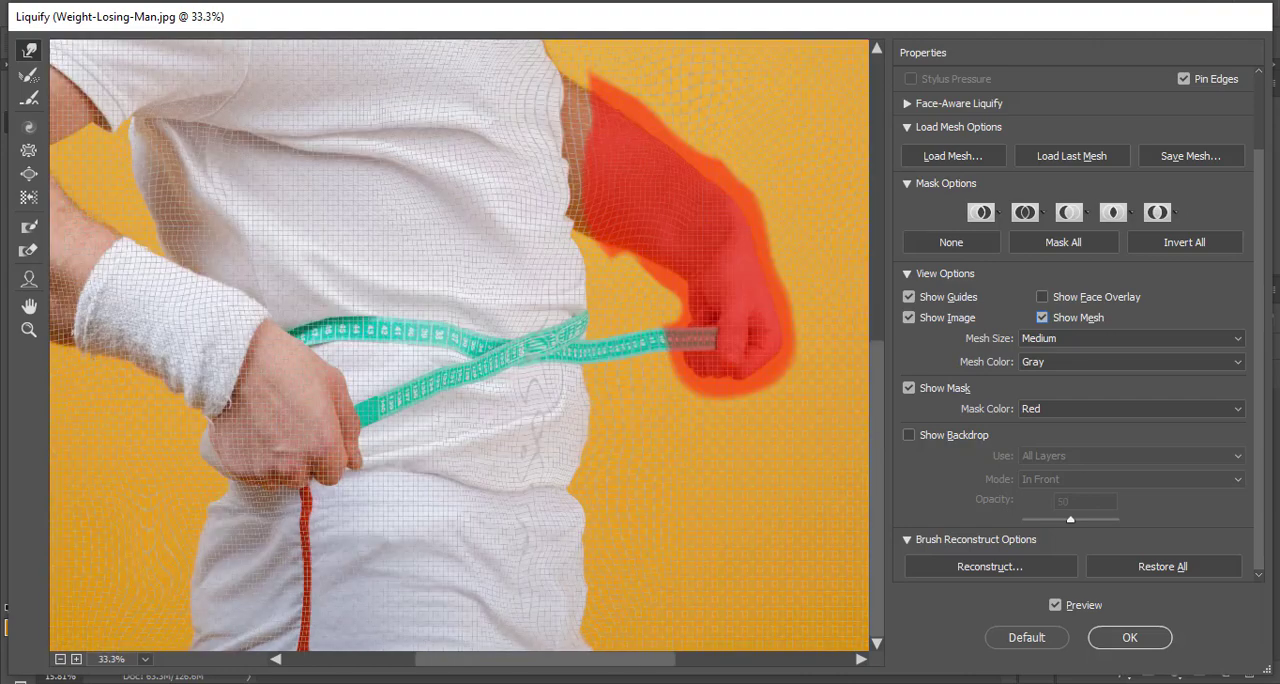
key(alt)
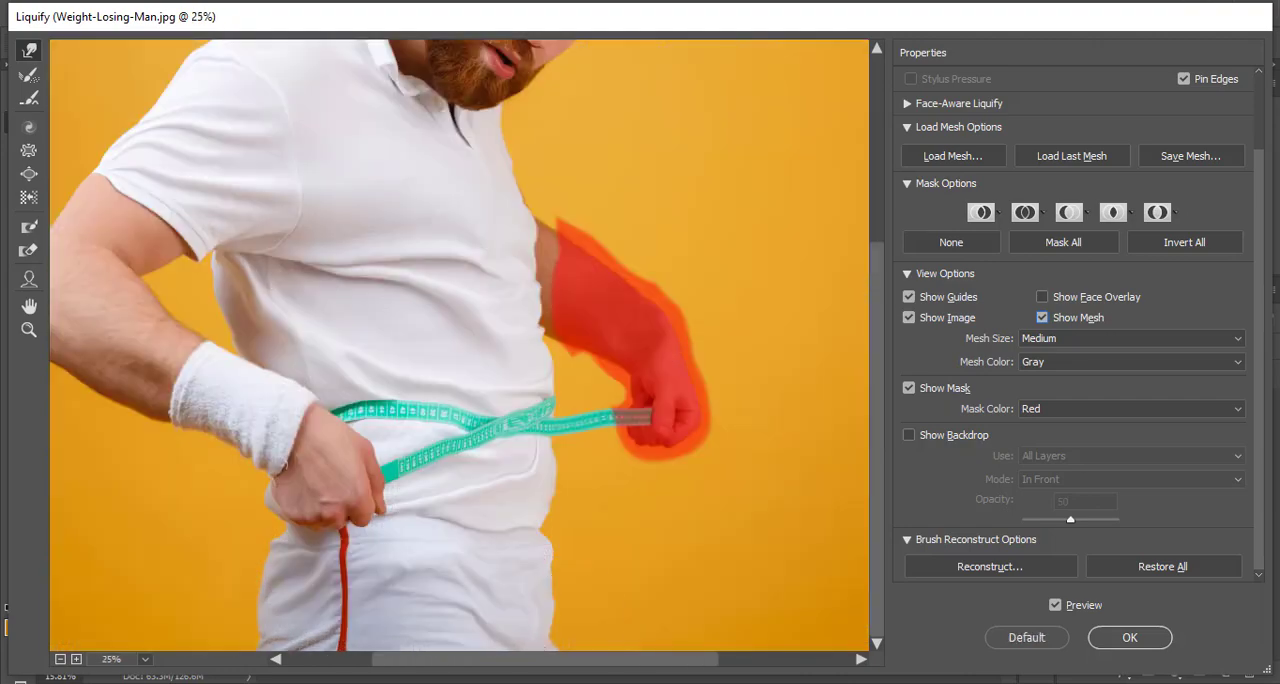
key(alt)
scroll(576, 600, up, 1)
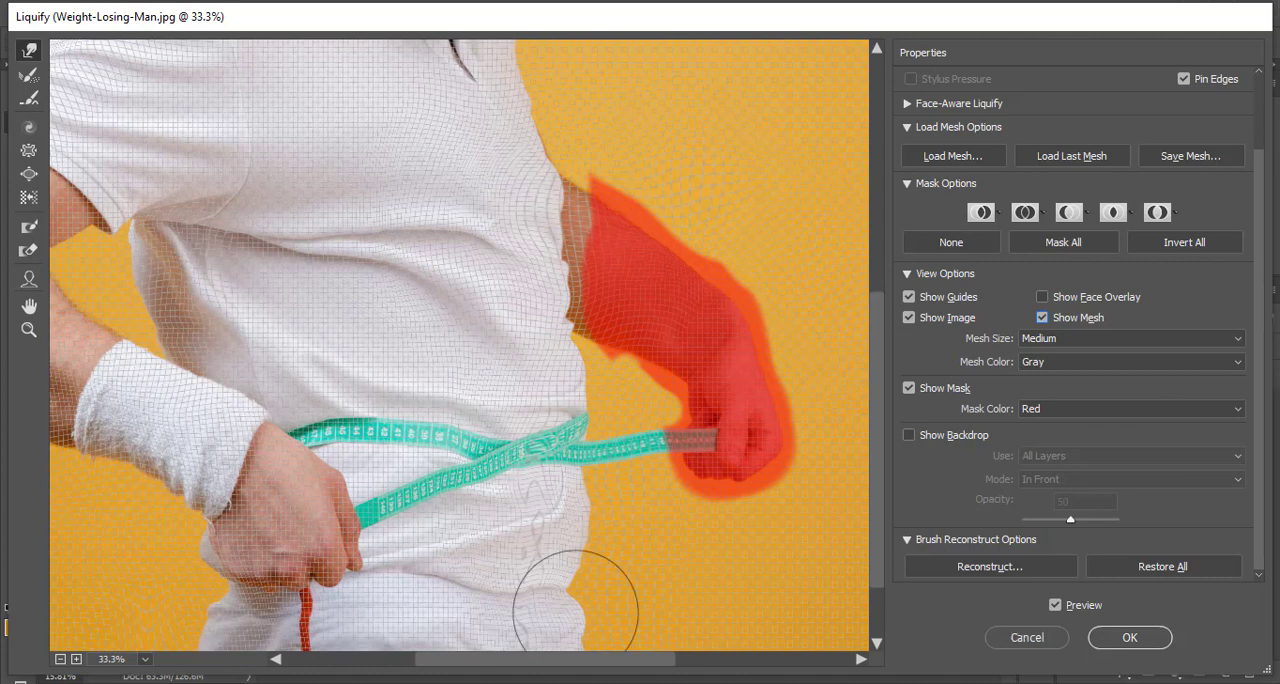
scroll(576, 608, down, 2)
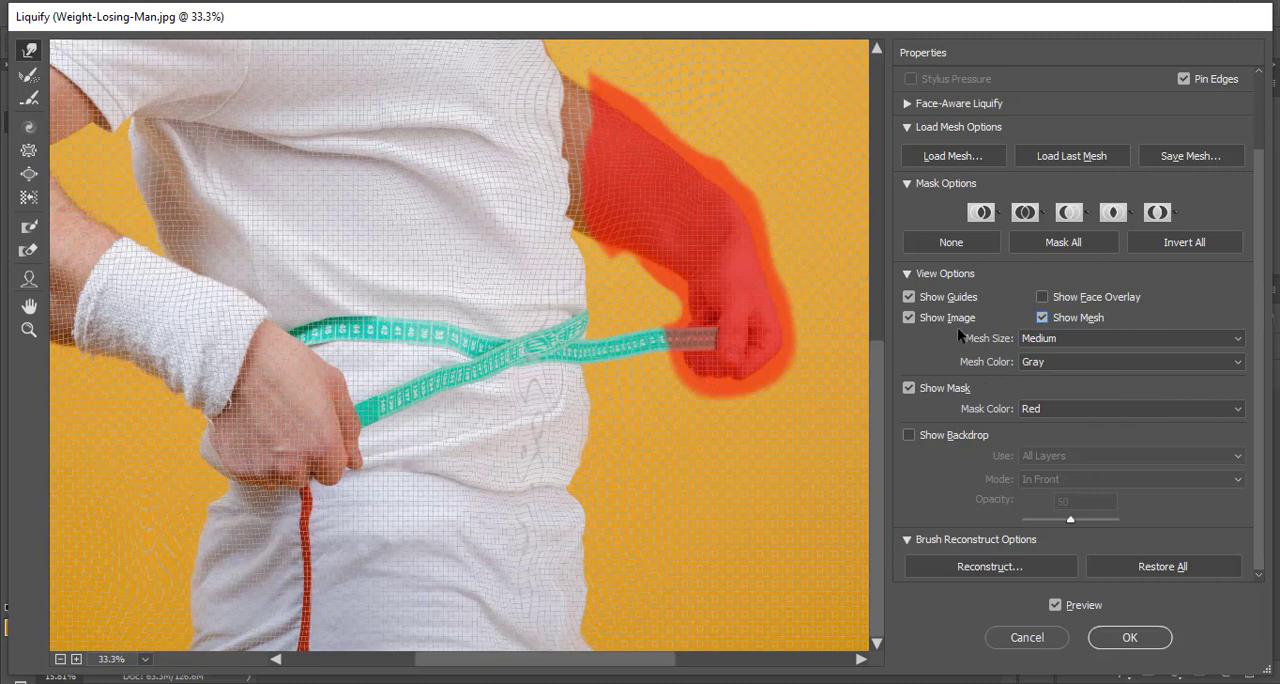
- Hide both the red freeze mask and the reference mesh in the preview
click(907, 389)
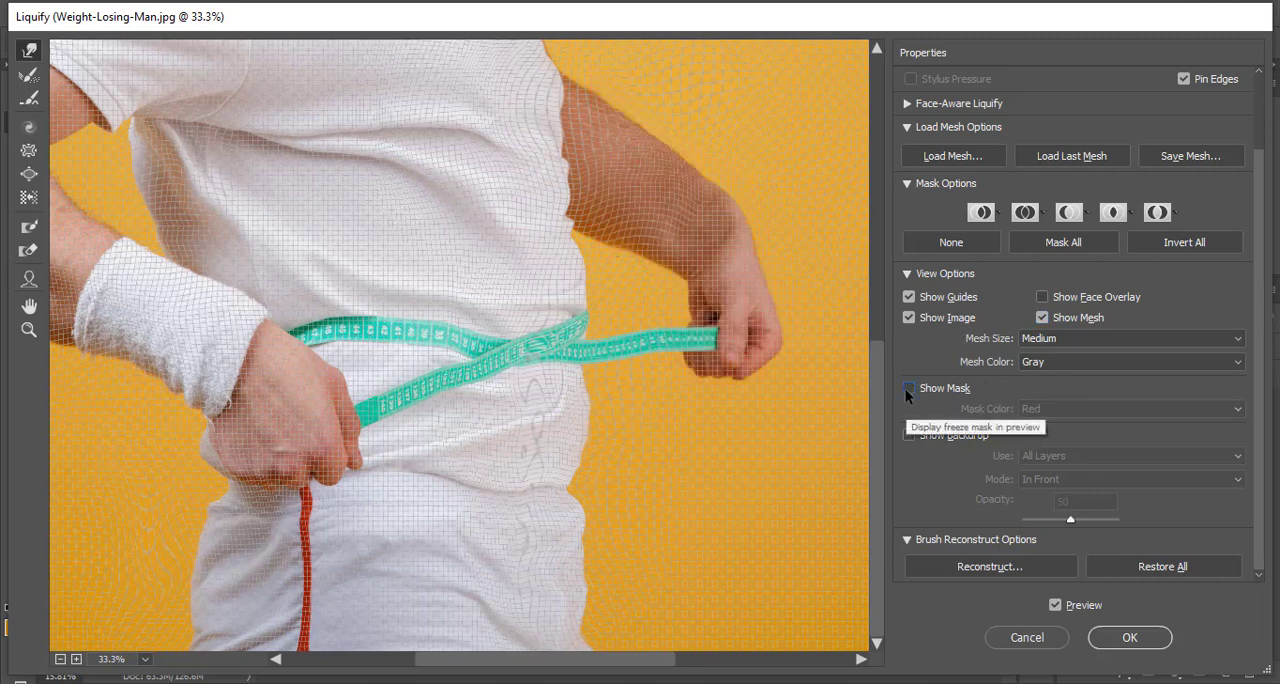
click(1043, 317)
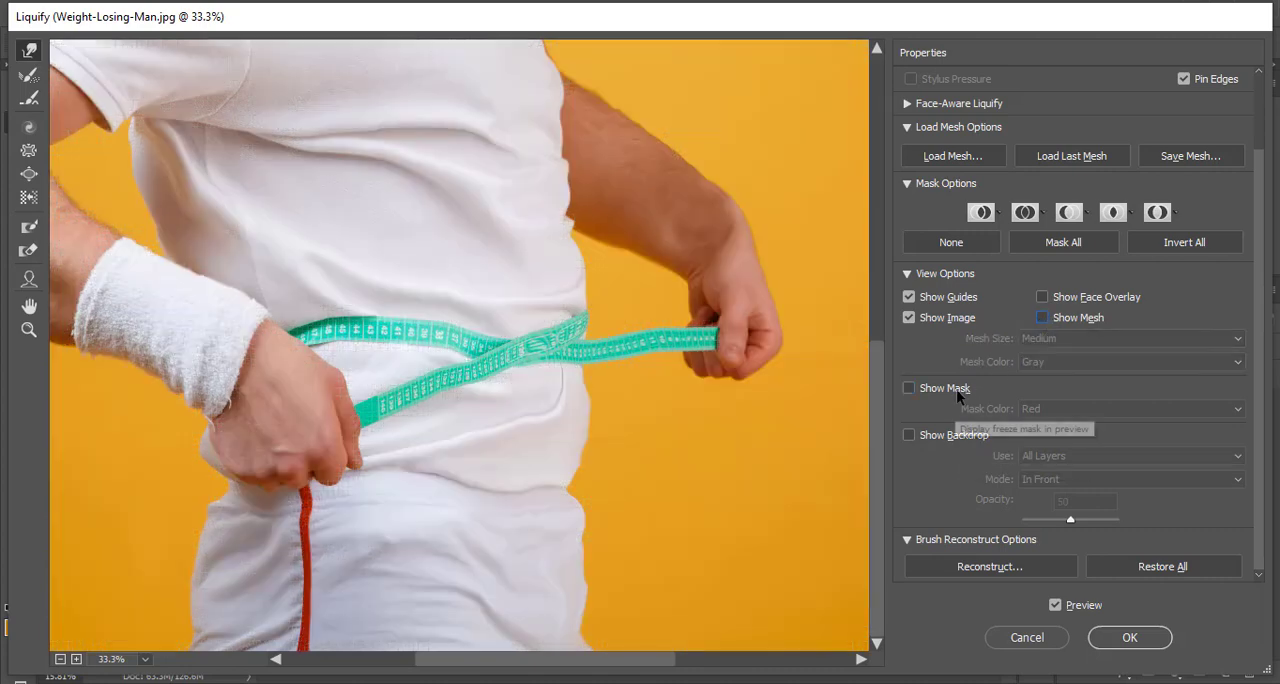
- Show the backdrop in the preview, try its opacity at 23, and set the opacity to 50
scroll(958, 397, down, 1)
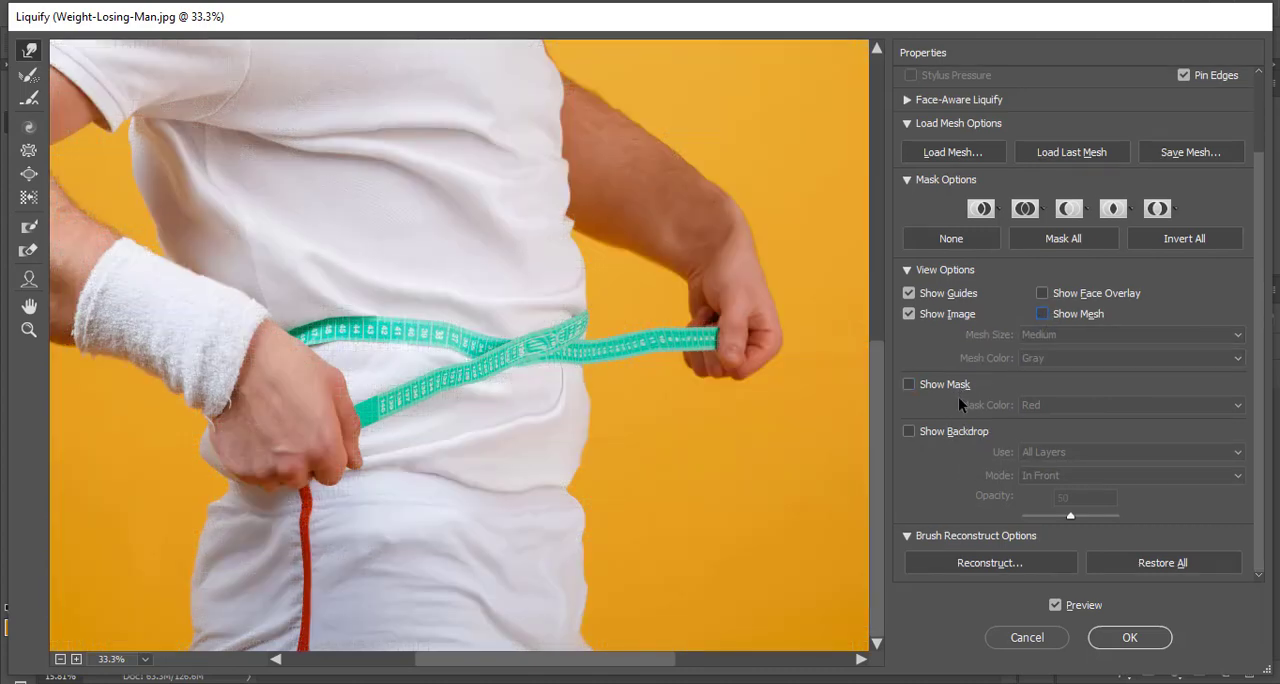
click(908, 432)
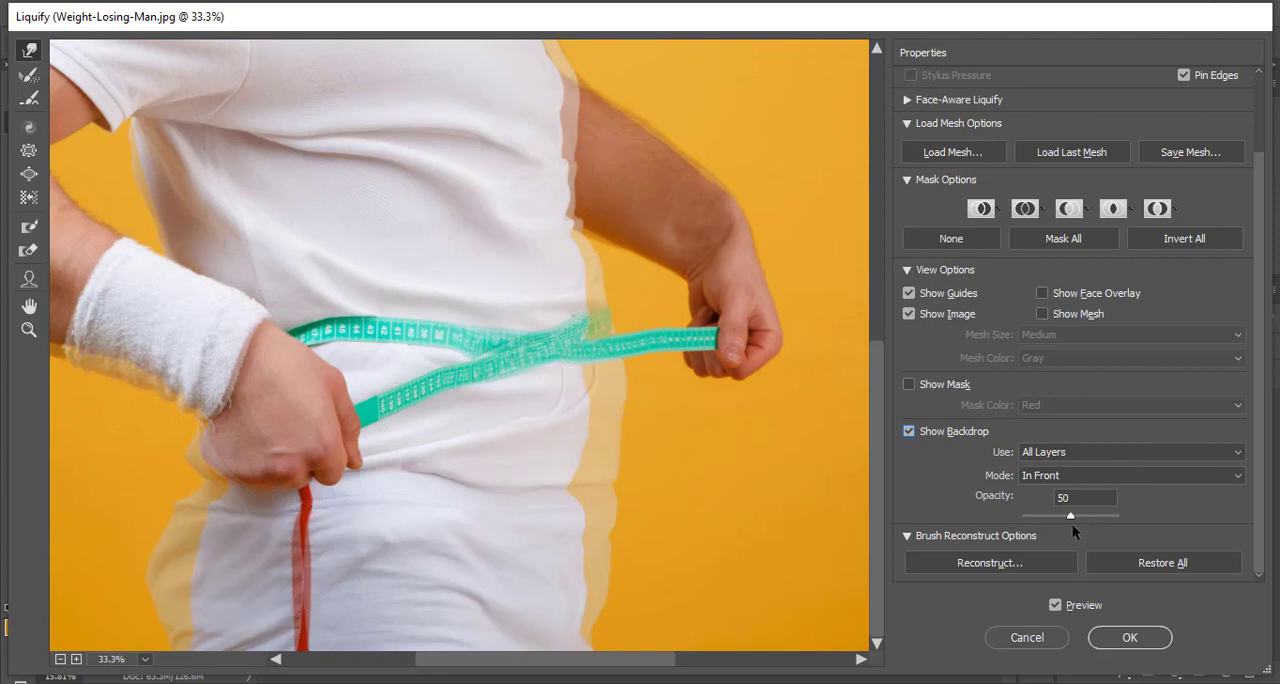
drag(1068, 518, 1043, 503)
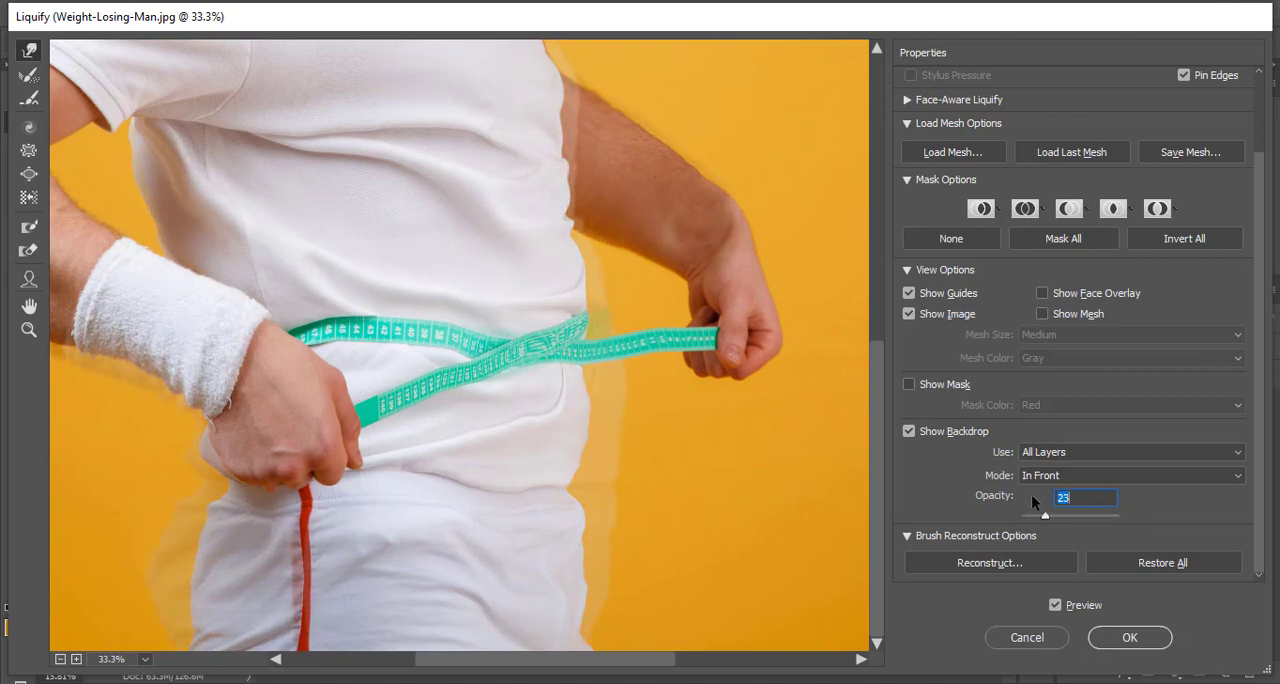
text(50)
key(Tab)
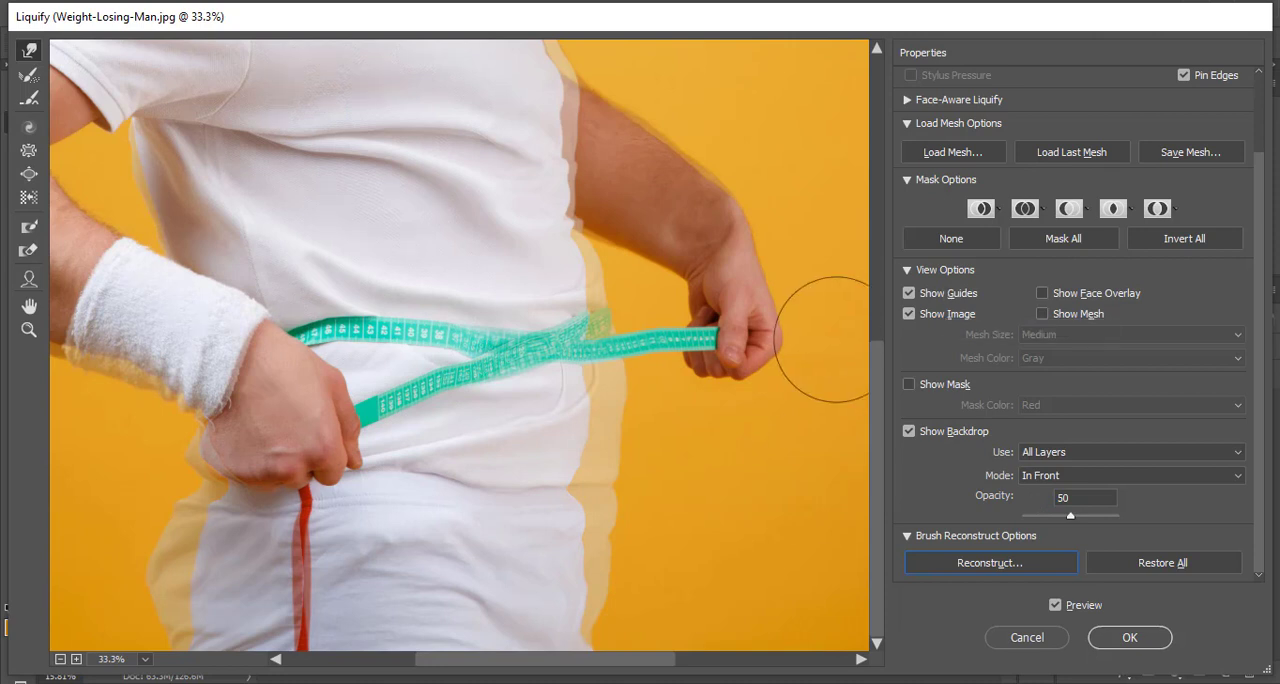
- Set the backdrop to use Layer 1 and compare it with the slimmed figure at 25% zoom
key(ctrl+minus)
key(ctrl+minus)
key(ctrl+minus)
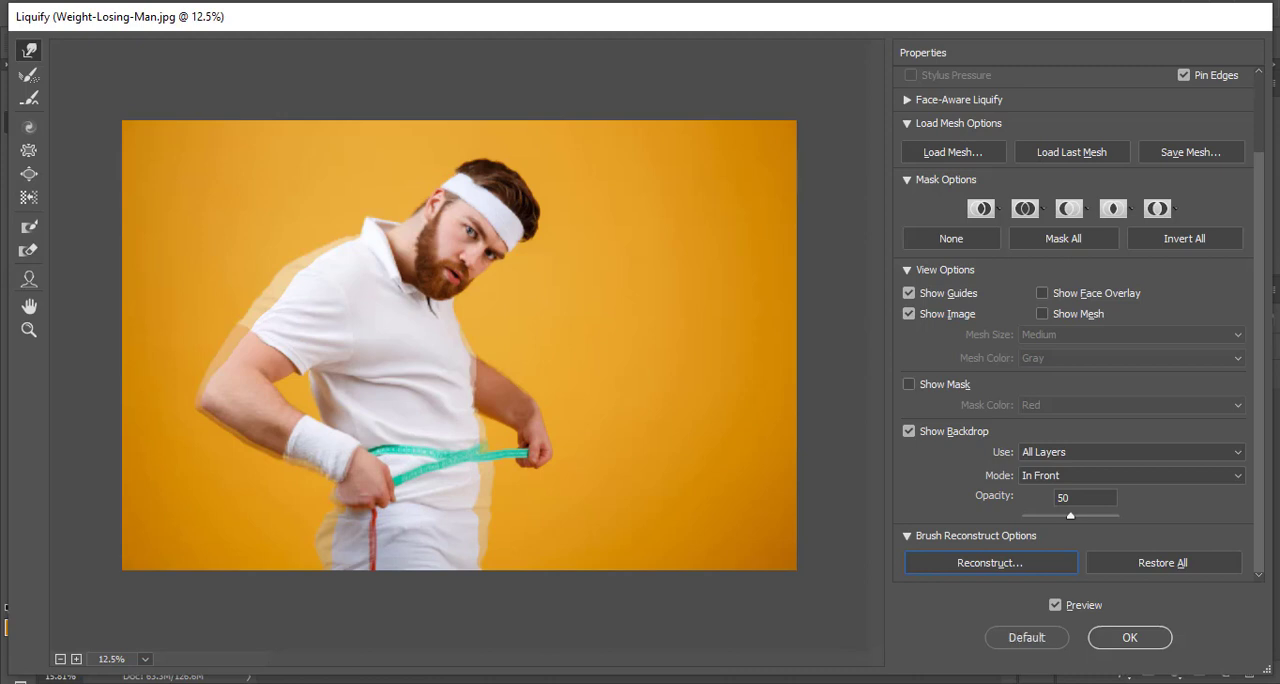
key(ctrl+plus)
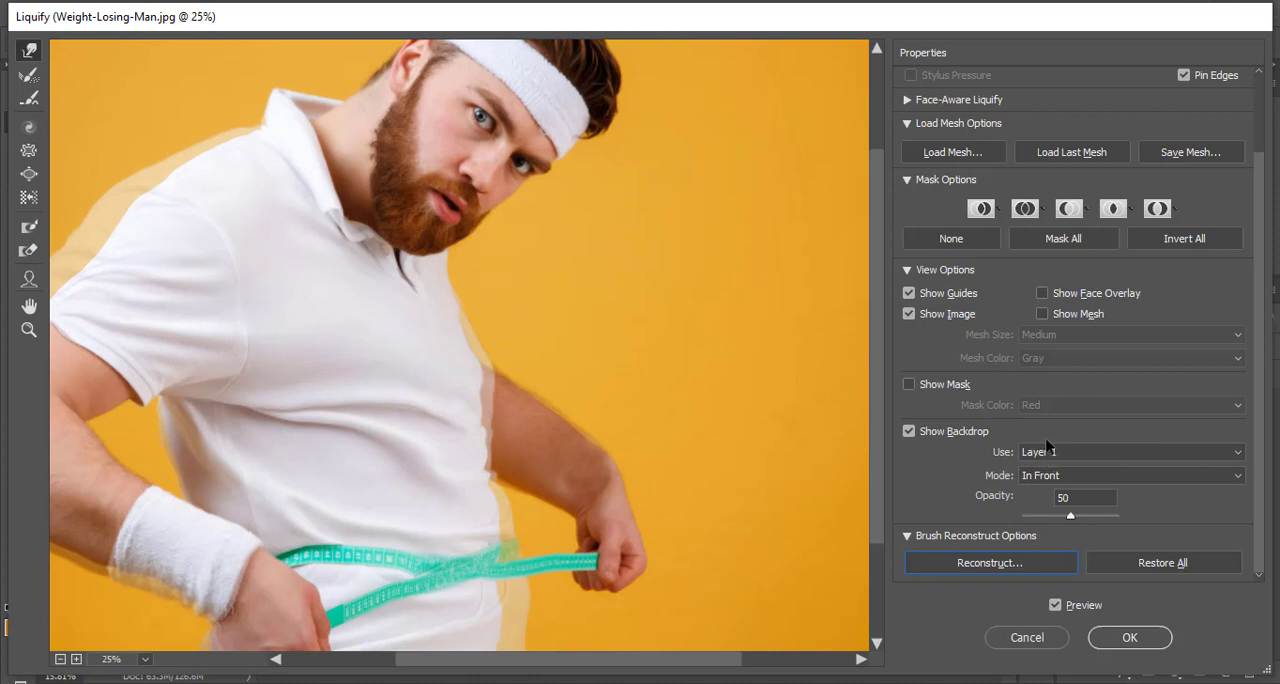
- Try the brush reconstruction amount and accept it at 100
click(942, 556)
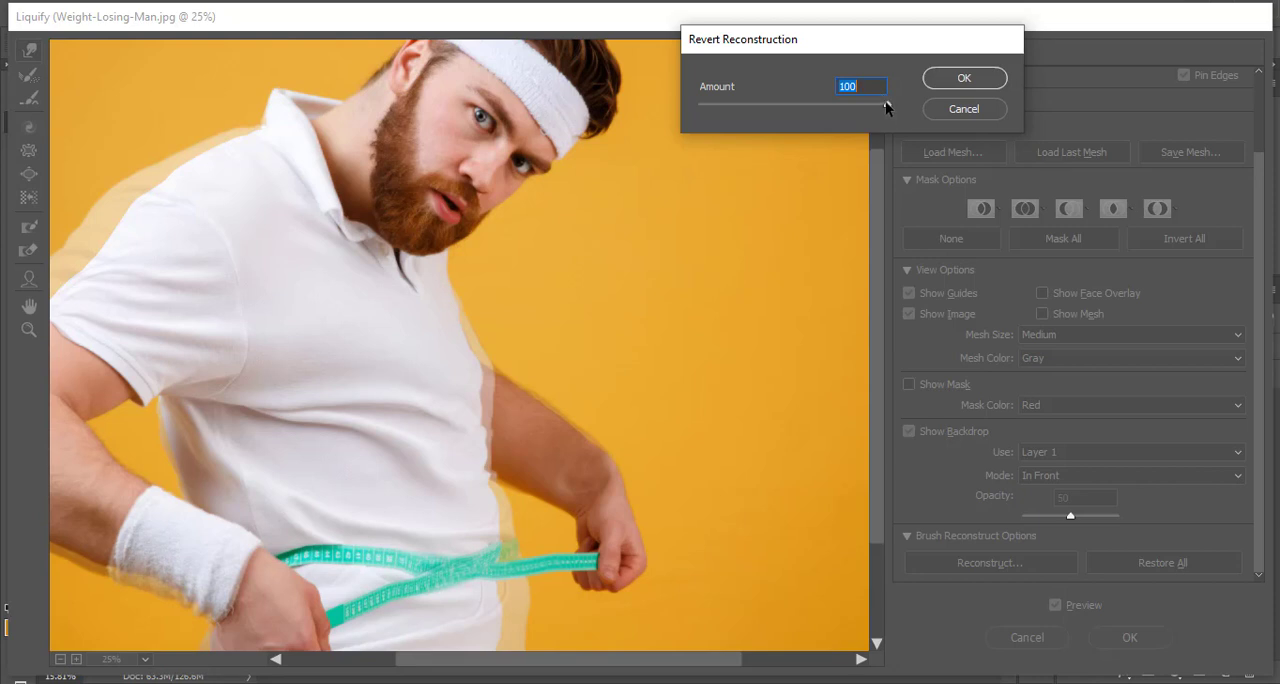
drag(884, 106, 922, 116)
click(998, 80)
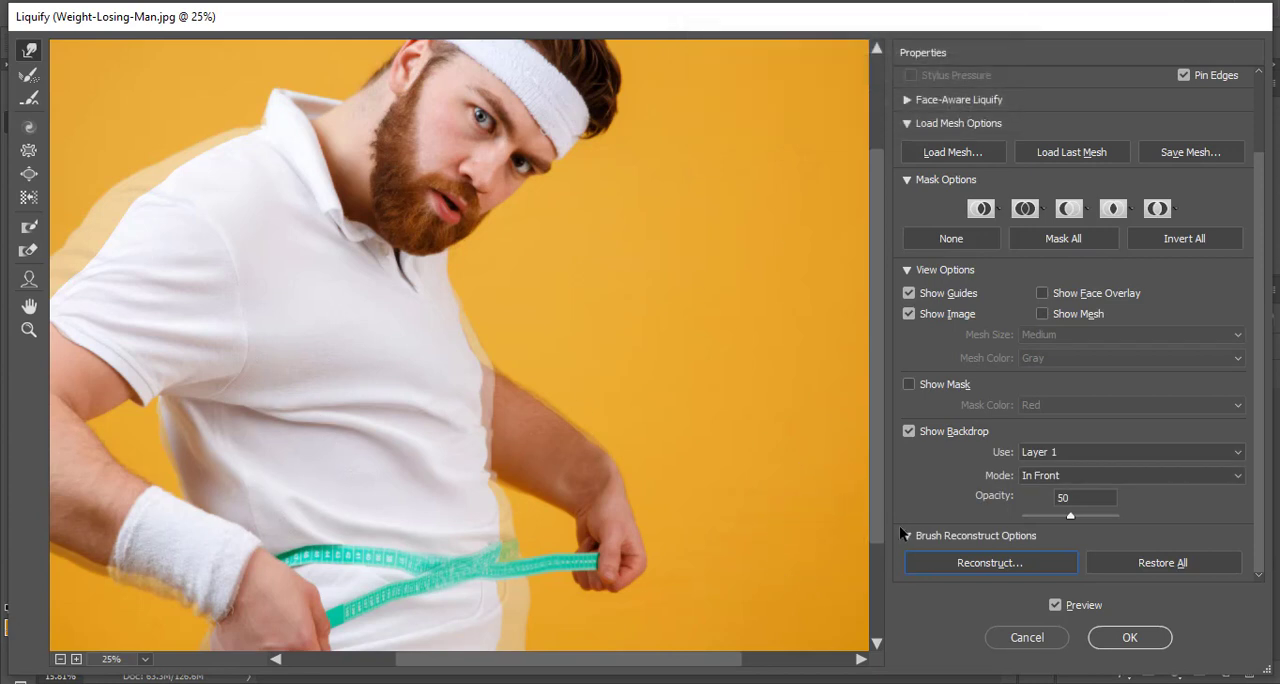
- Hide the backdrop to check the slimmed body from head to trousers, and commit the Liquify changes to Layer 1
click(905, 432)
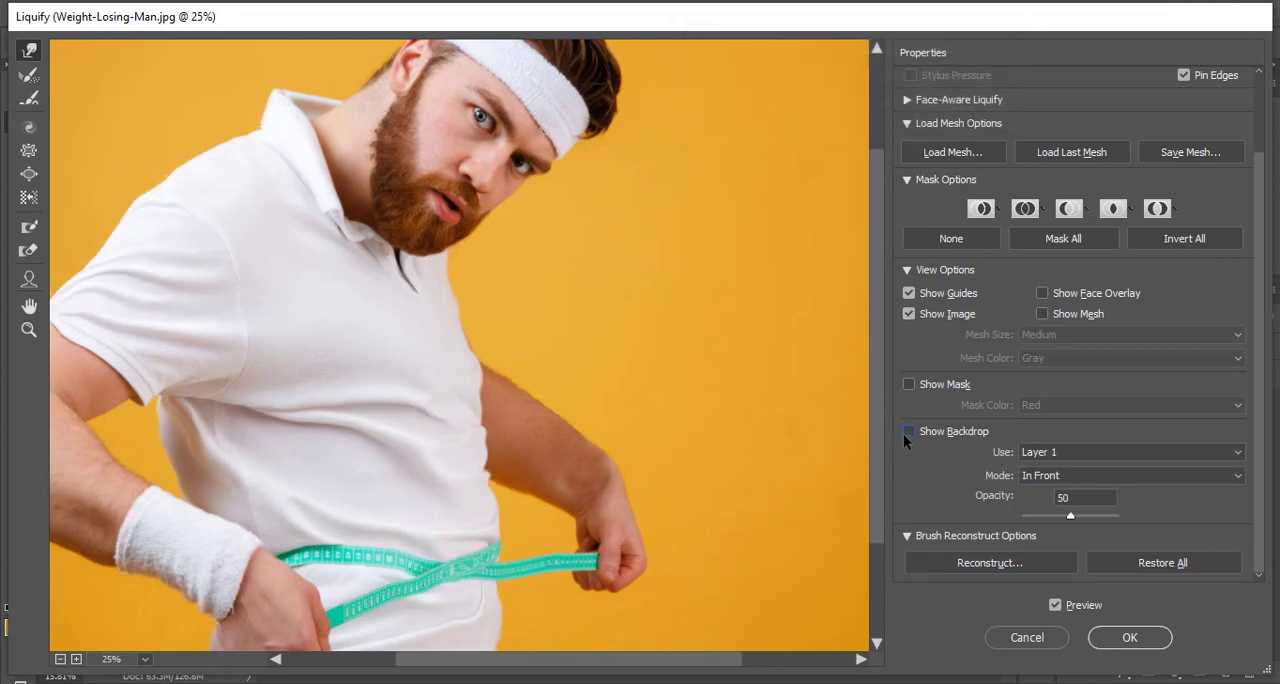
scroll(411, 352, down, 3)
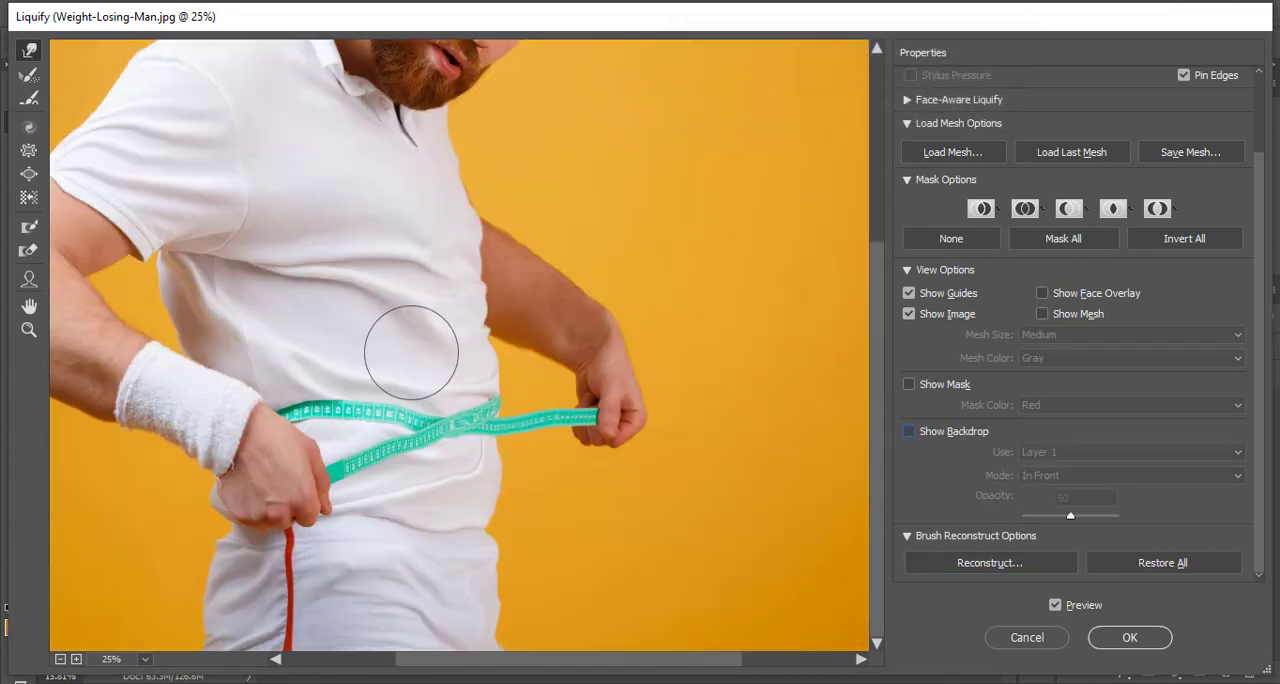
scroll(411, 352, up, 5)
scroll(416, 378, down, 2)
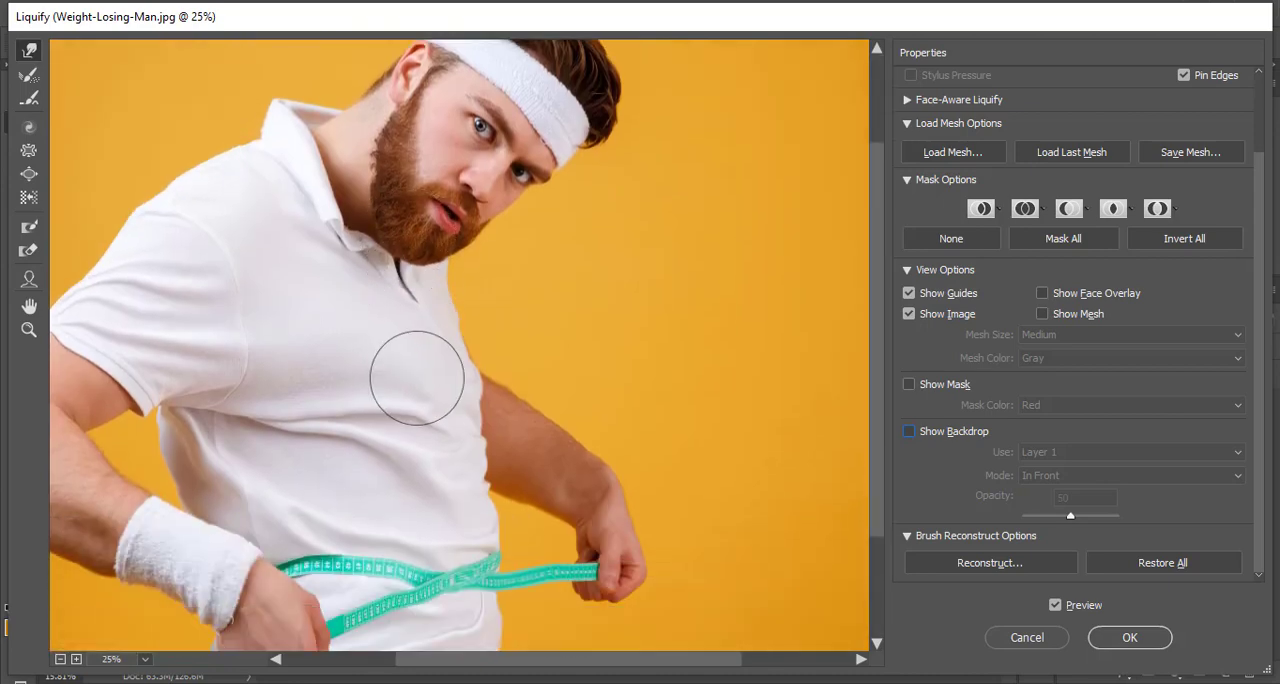
scroll(460, 343, up, 1)
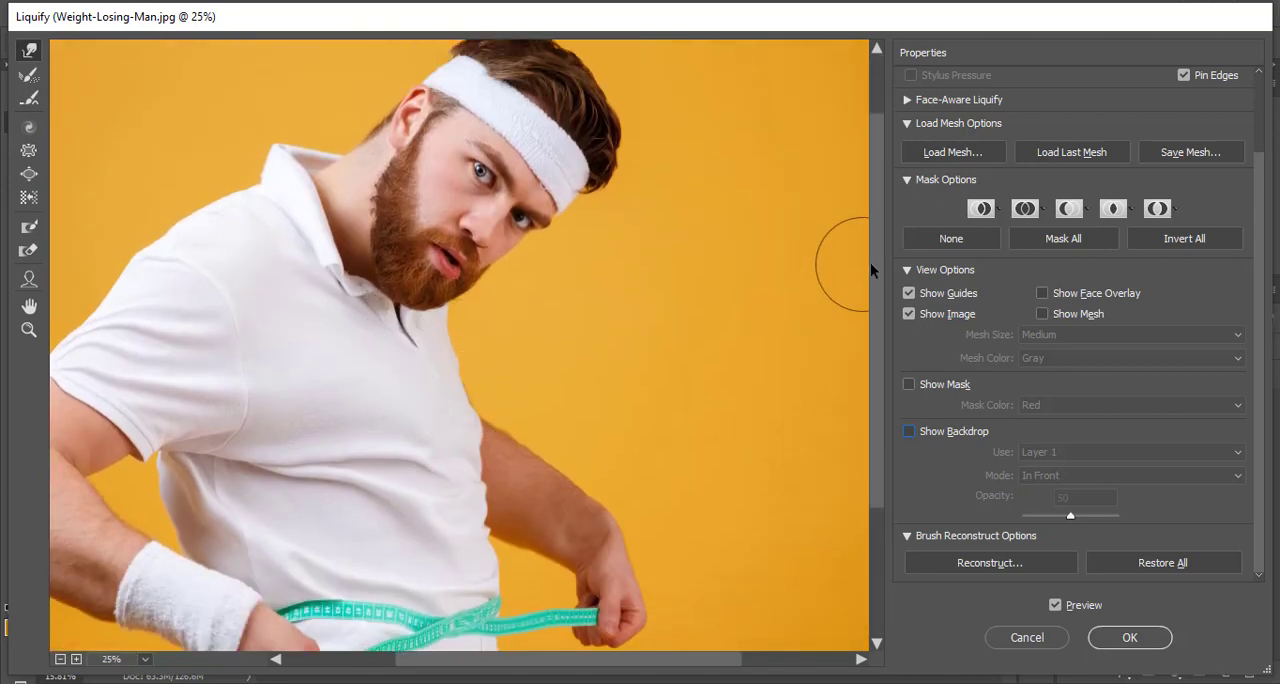
scroll(258, 427, down, 1)
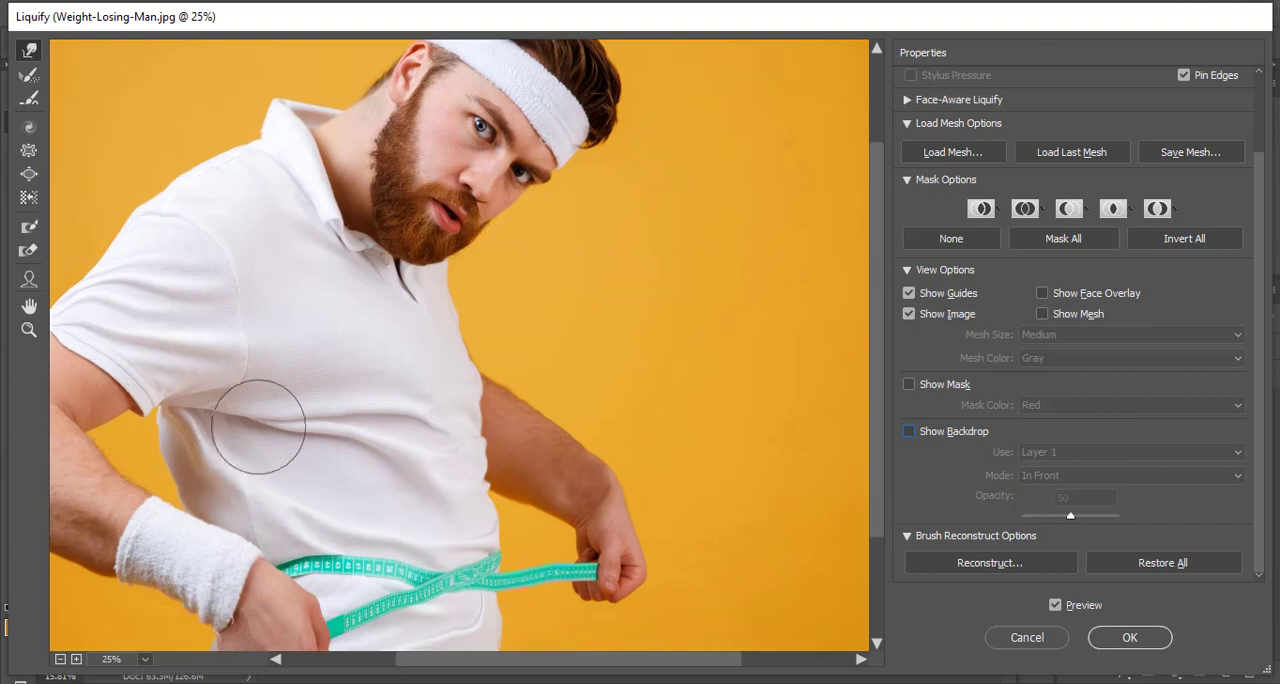
drag(478, 665, 402, 663)
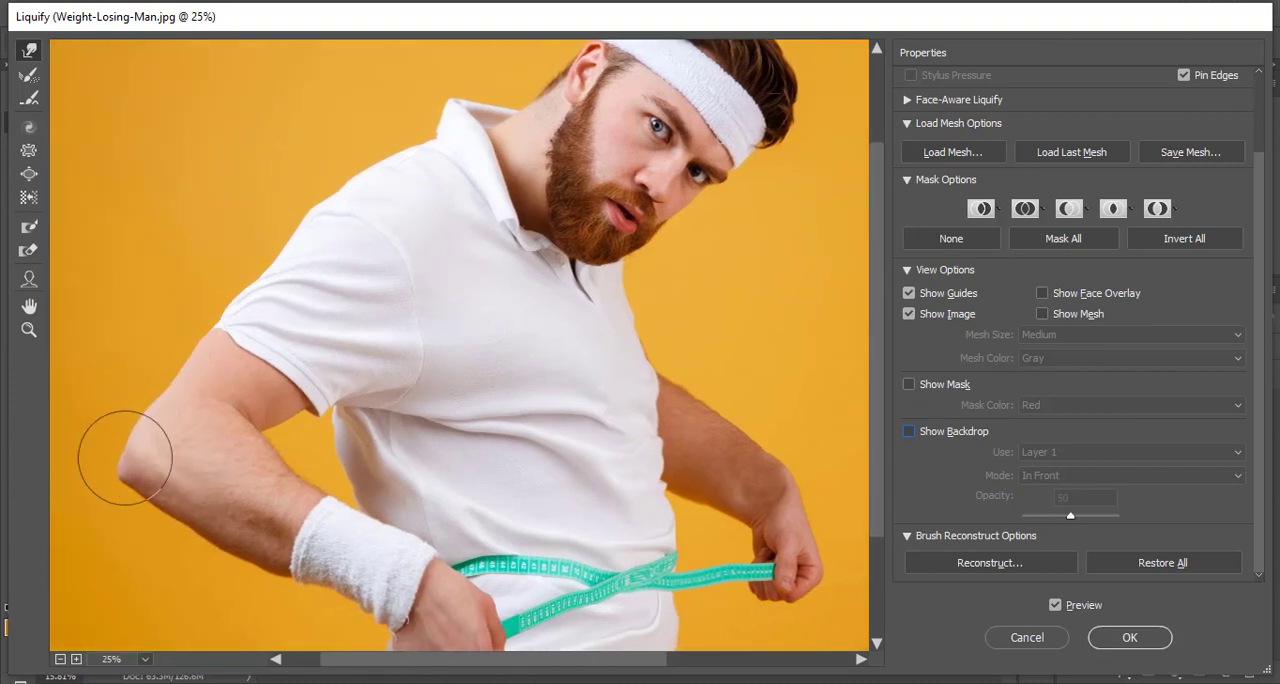
scroll(440, 488, down, 2)
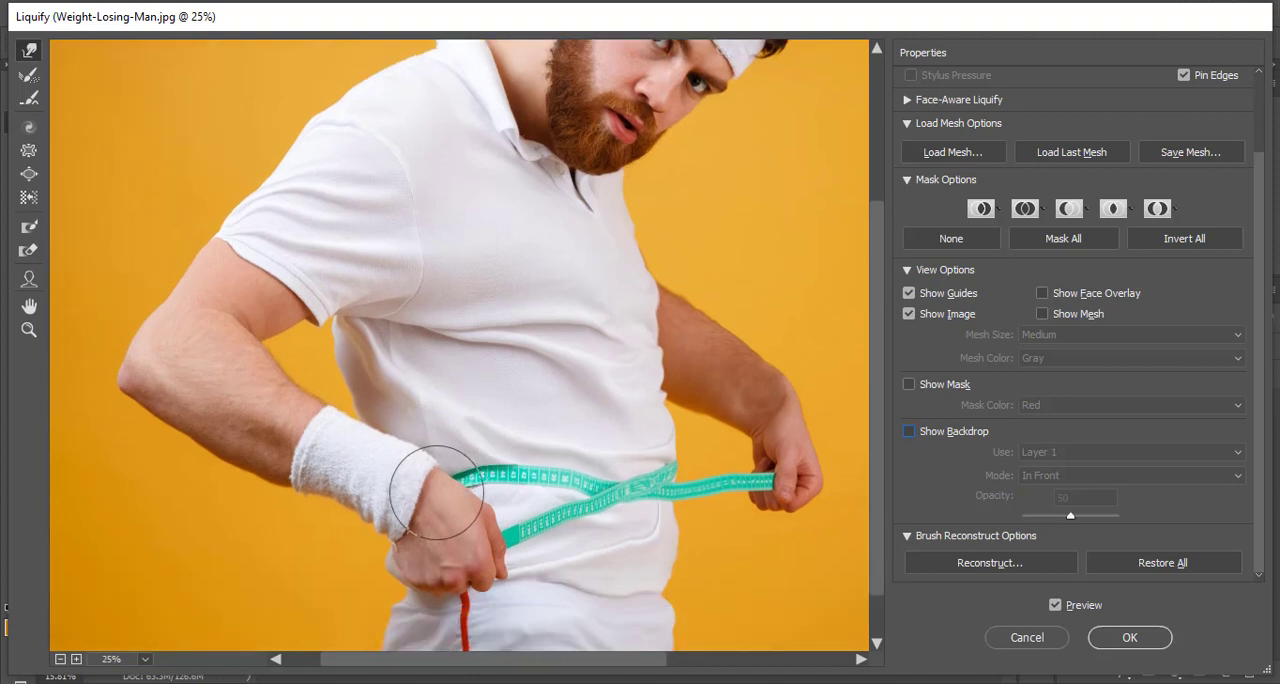
scroll(435, 495, down, 1)
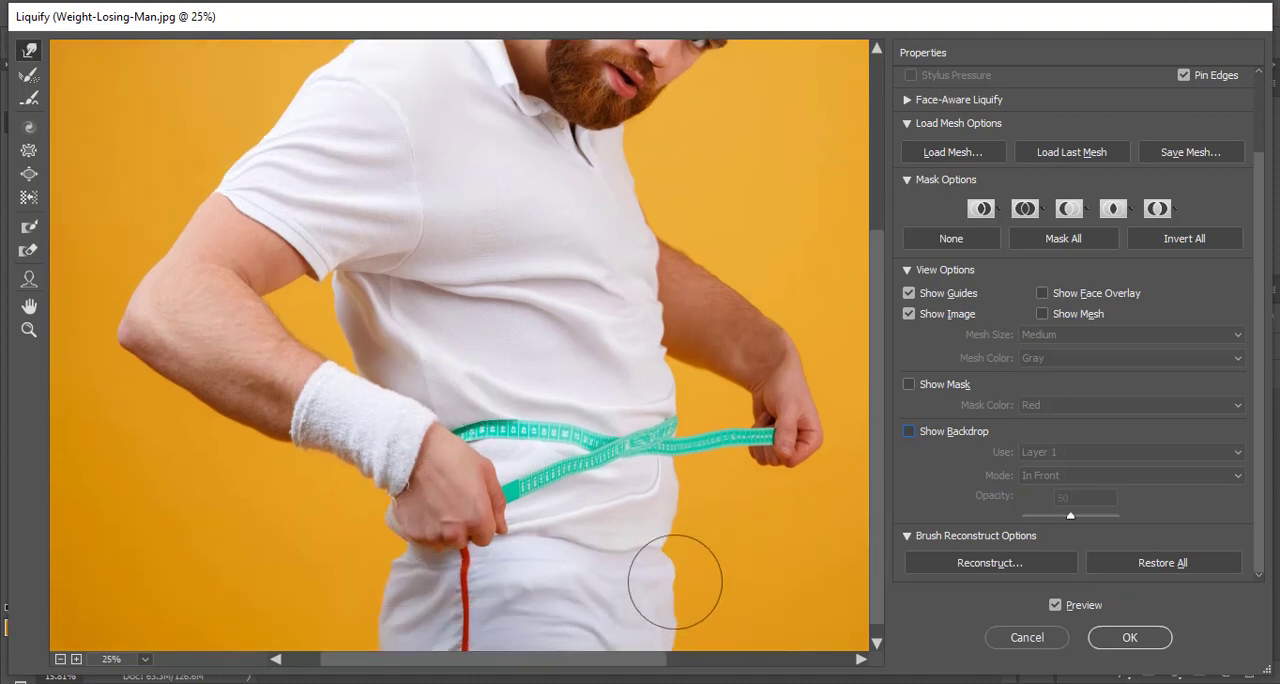
click(1128, 640)
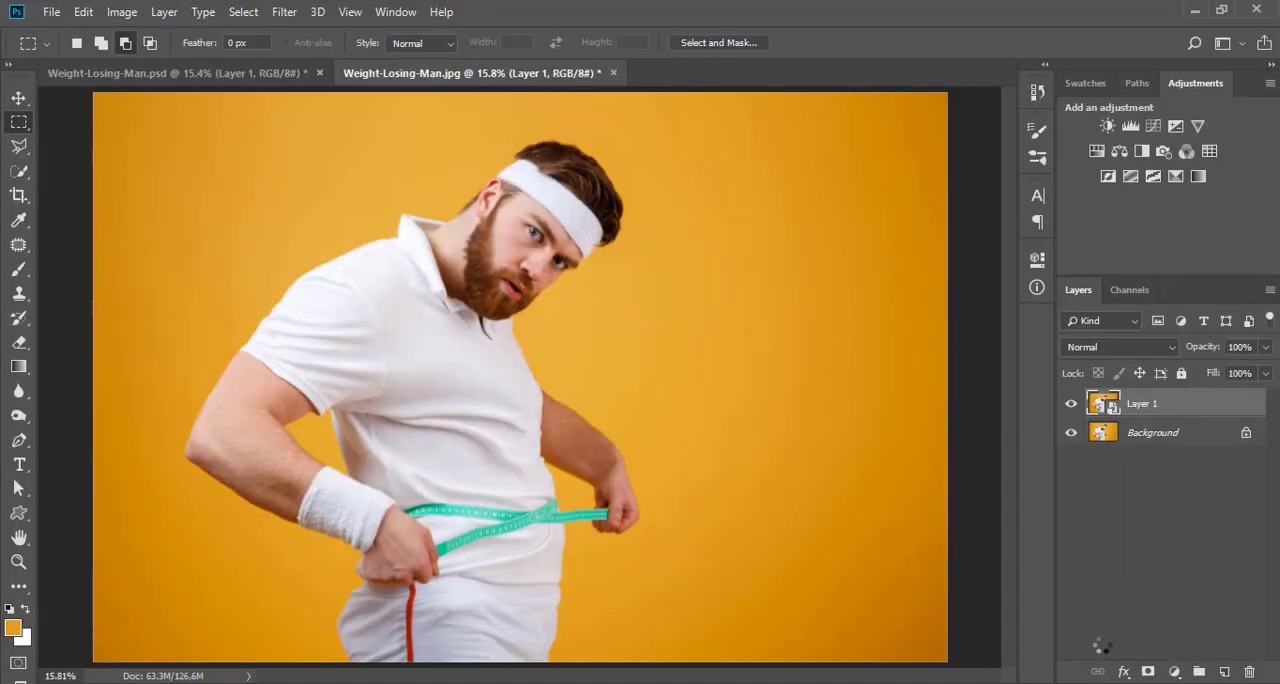